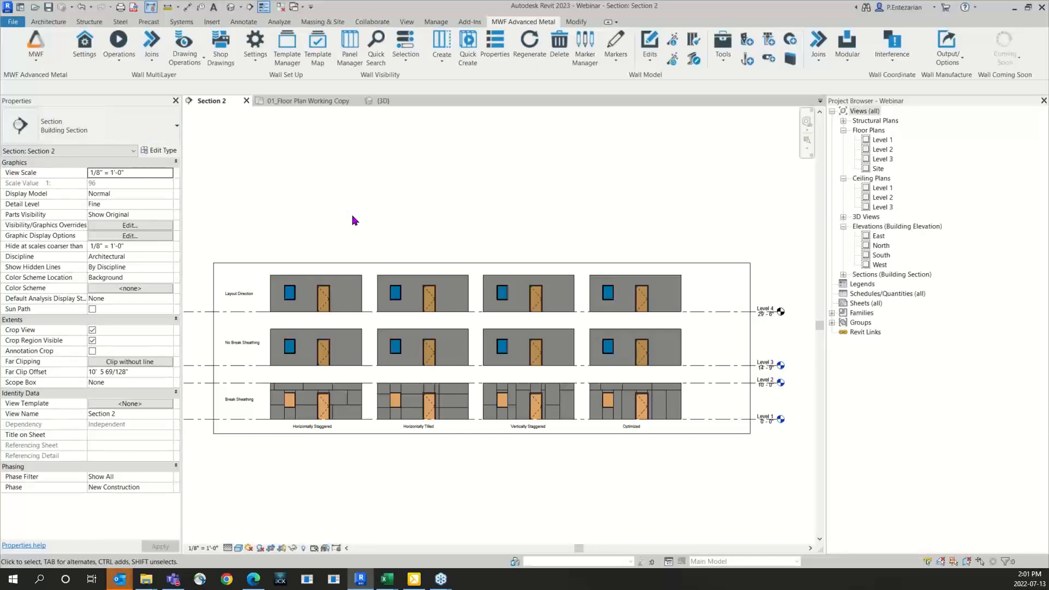
Step: Open the Default Template sheathing template for editing from the project settings and show its sheathing layout options
left_click(94, 62)
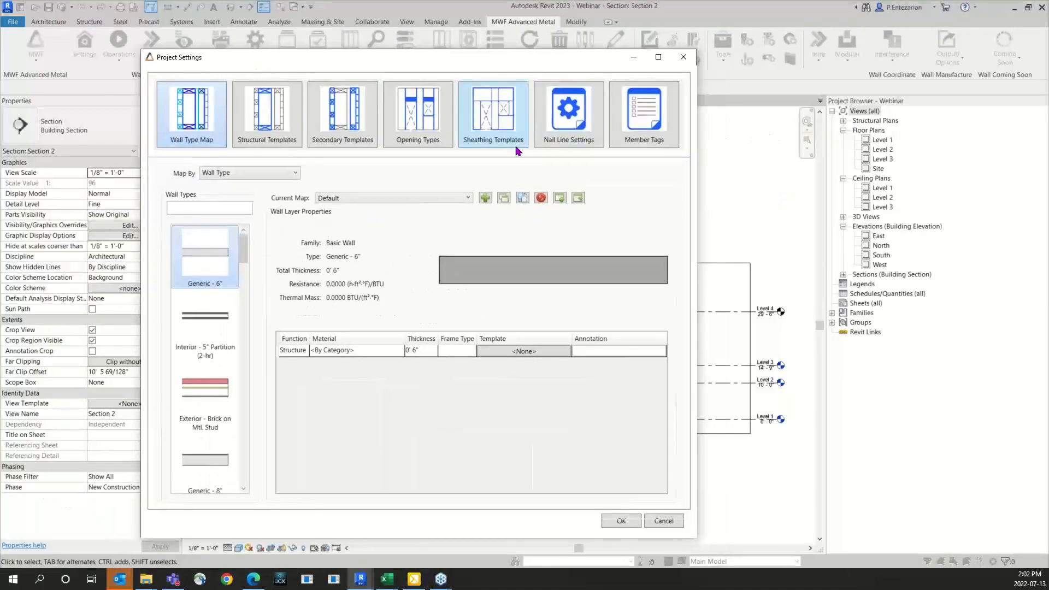
left_click(505, 133)
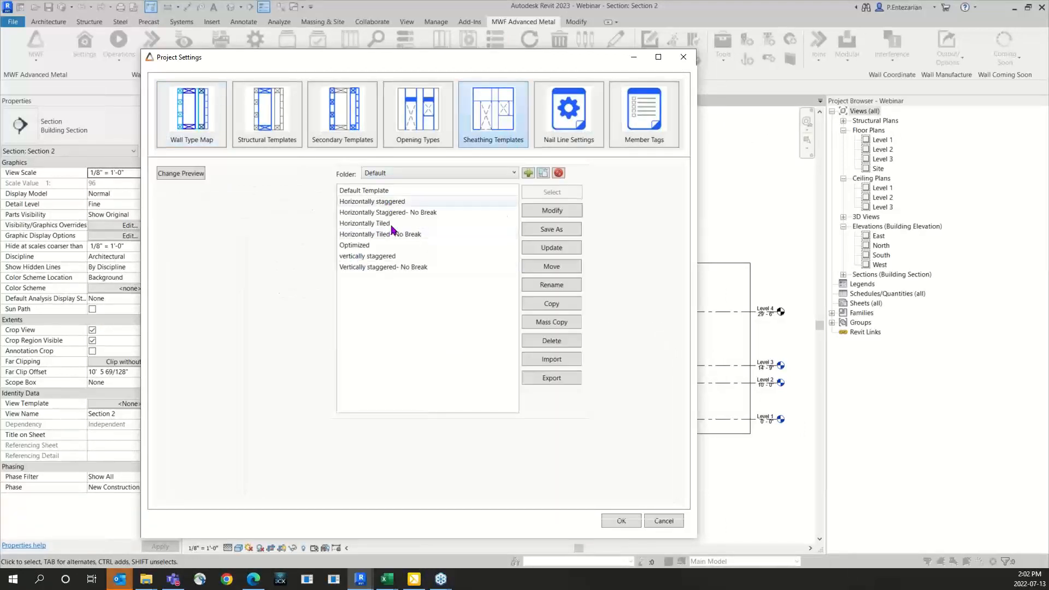
left_click(370, 192)
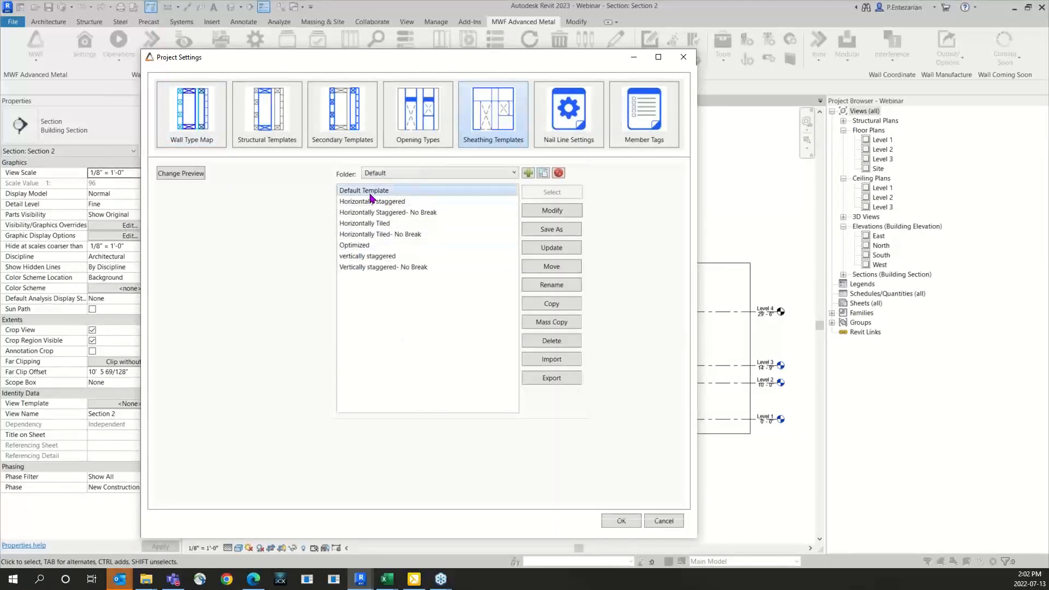
left_click(553, 211)
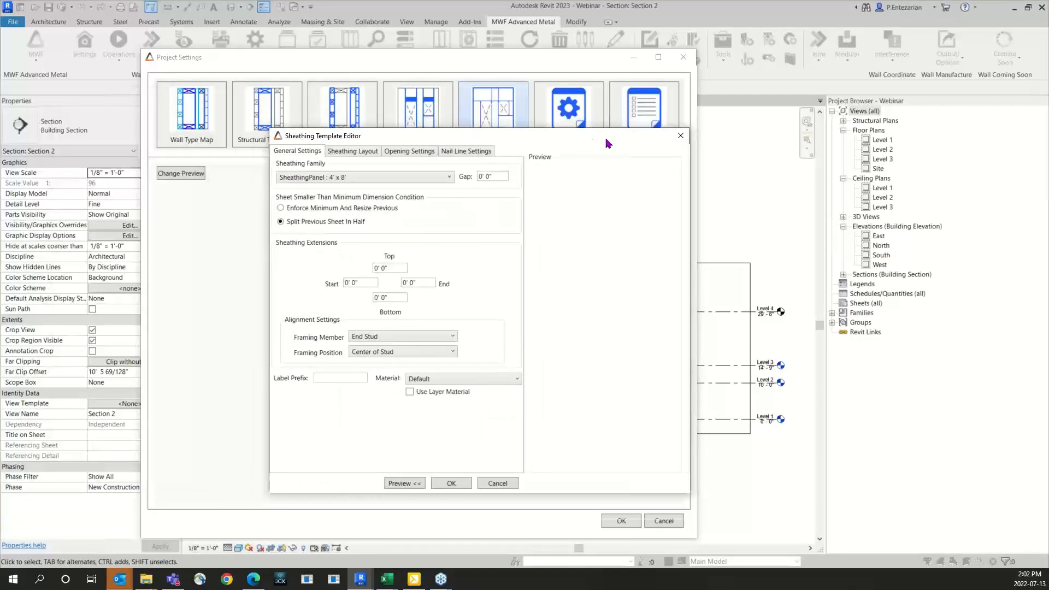
left_click(355, 151)
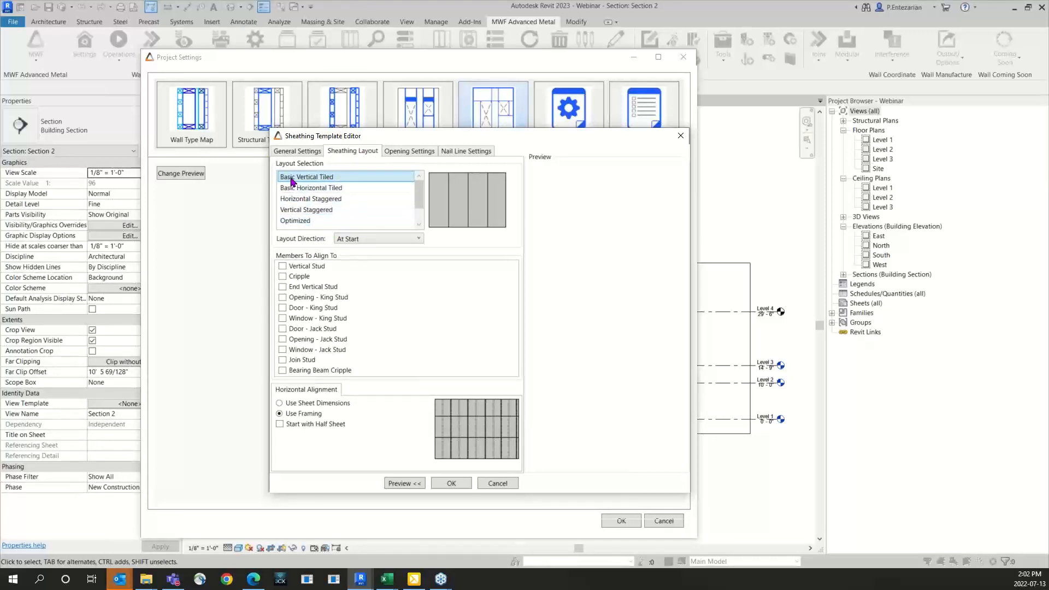
Step: Examine the Basic Horizontal Tiled, Horizontal Staggered, Vertical Staggered and Optimized layouts and the available layout directions
left_click(327, 188)
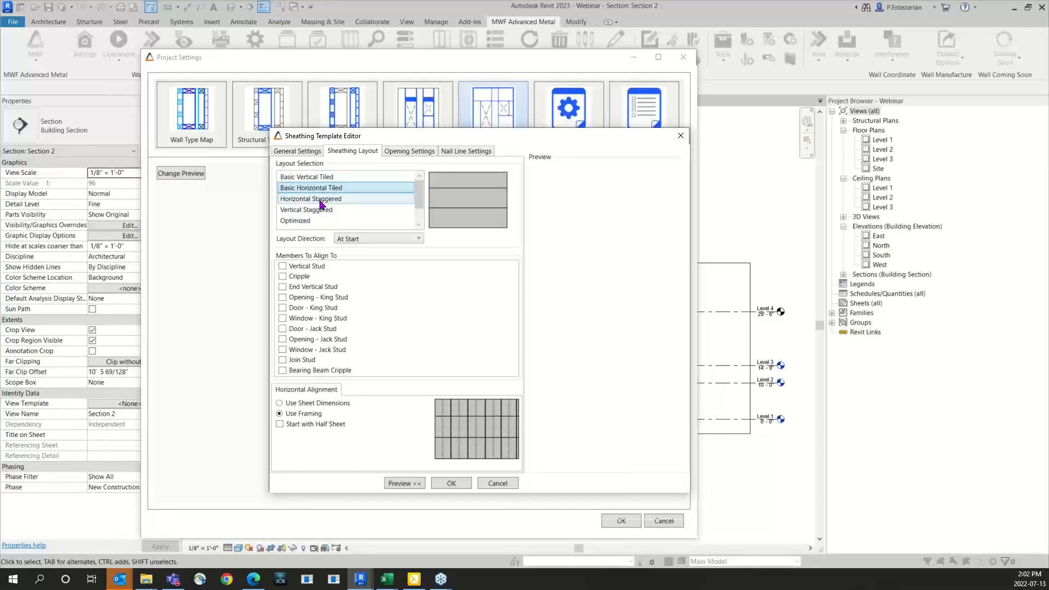
left_click(321, 203)
left_click(317, 211)
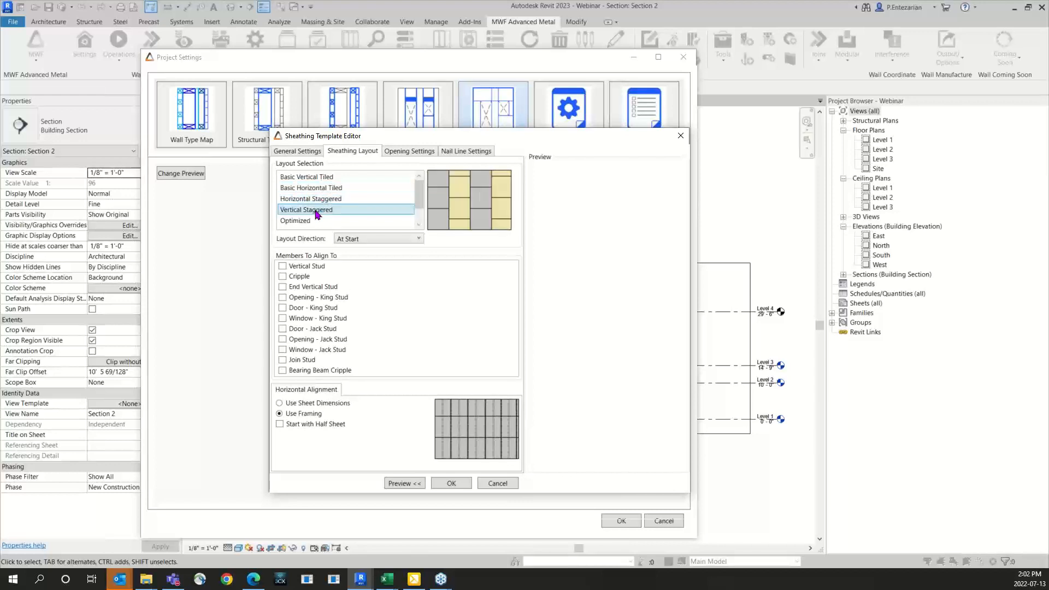
left_click(296, 223)
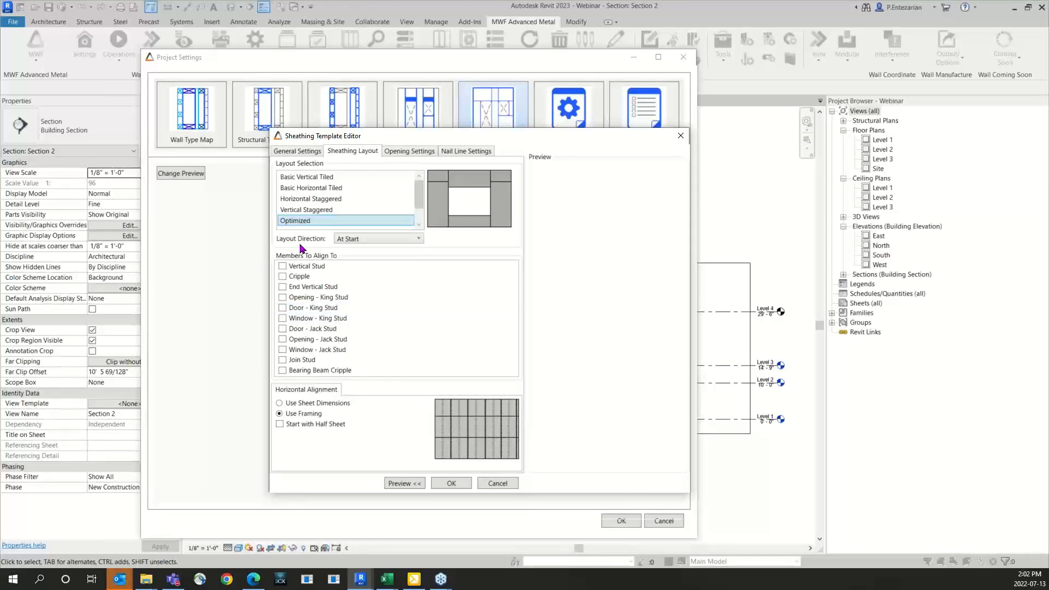
left_click(417, 241)
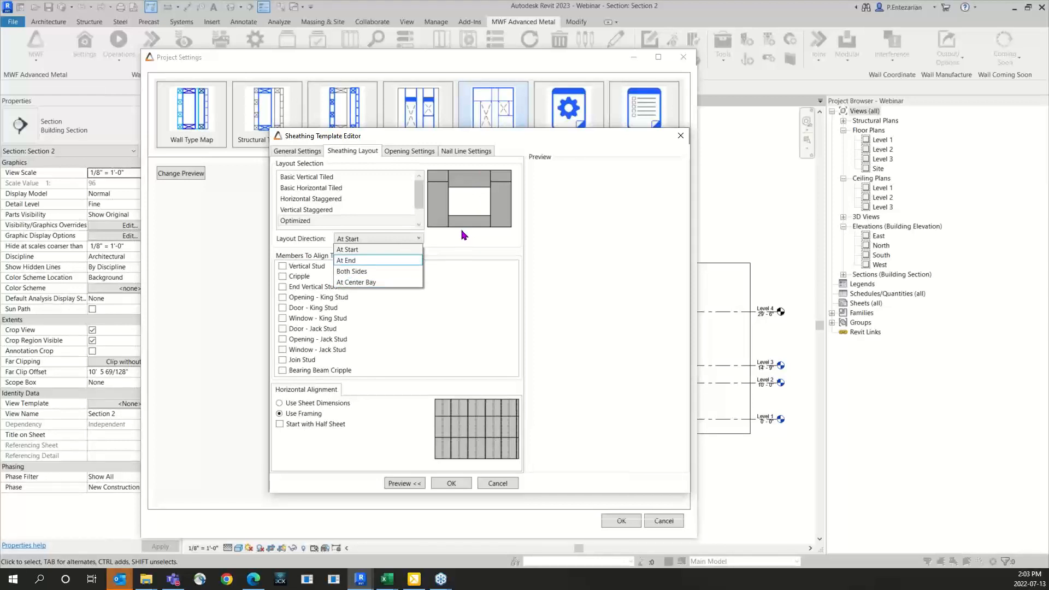
left_click(464, 287)
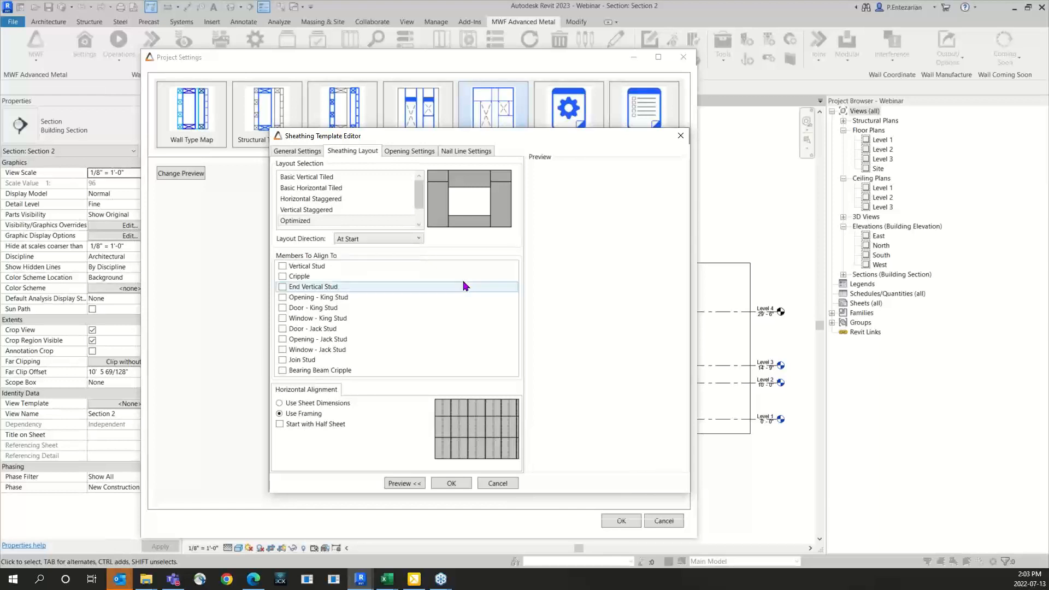
Step: Check how the opening settings of the sheathing template behave with the Optimized layout
left_click(409, 153)
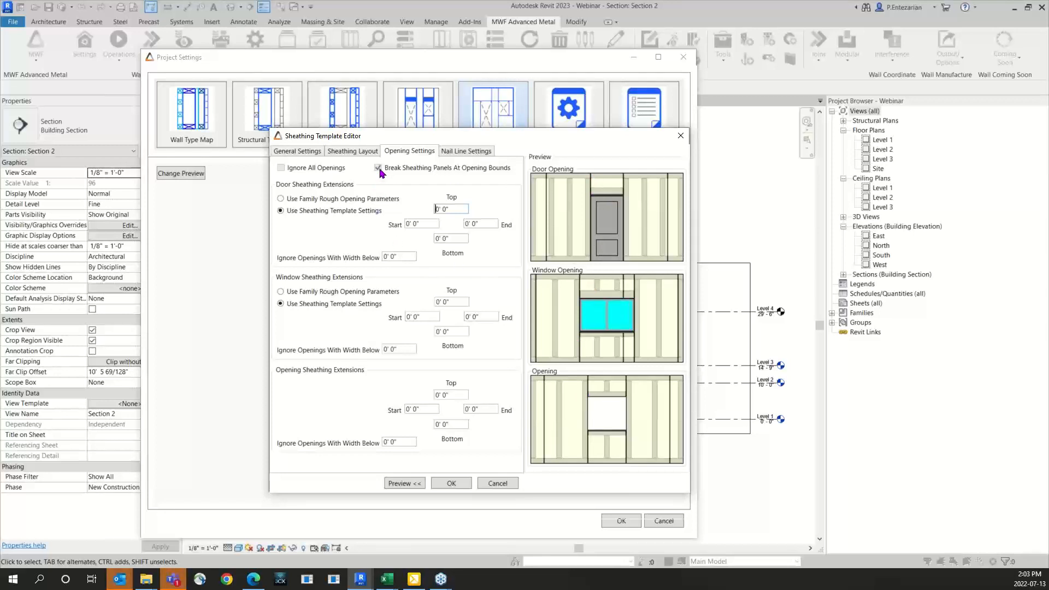
left_click(353, 151)
left_click(297, 221)
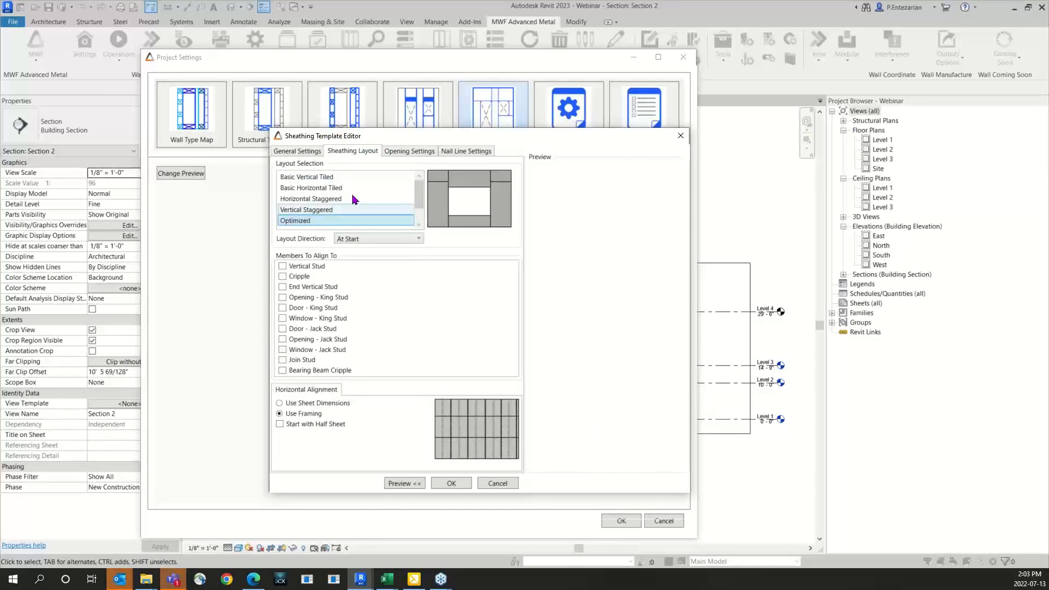
left_click(403, 153)
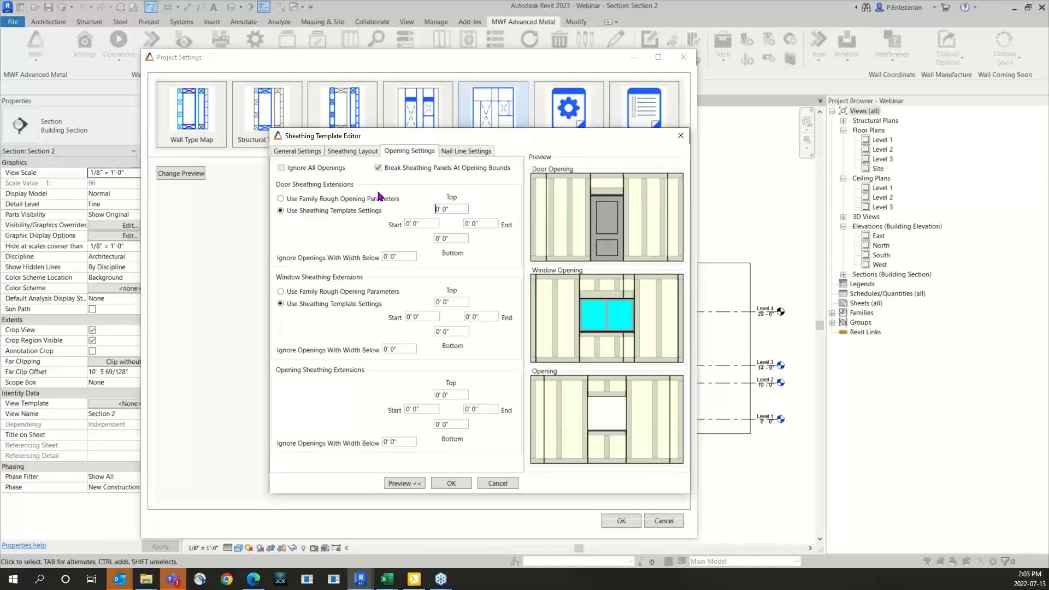
left_click(354, 152)
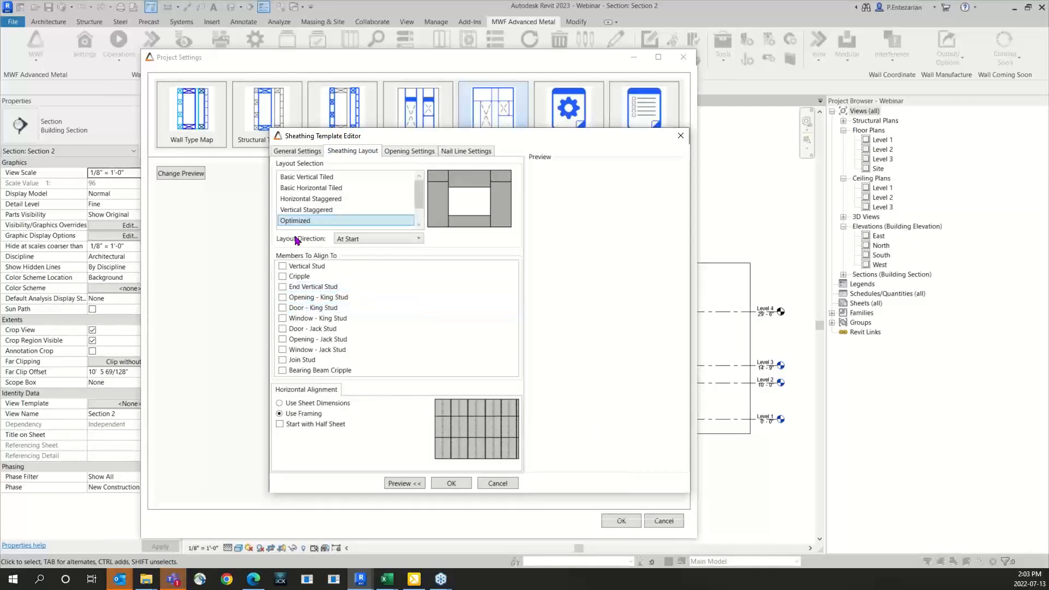
Step: Set the template's layout to Vertical Staggered, disable breaking sheathing panels at opening bounds, and save the settings
left_click(298, 213)
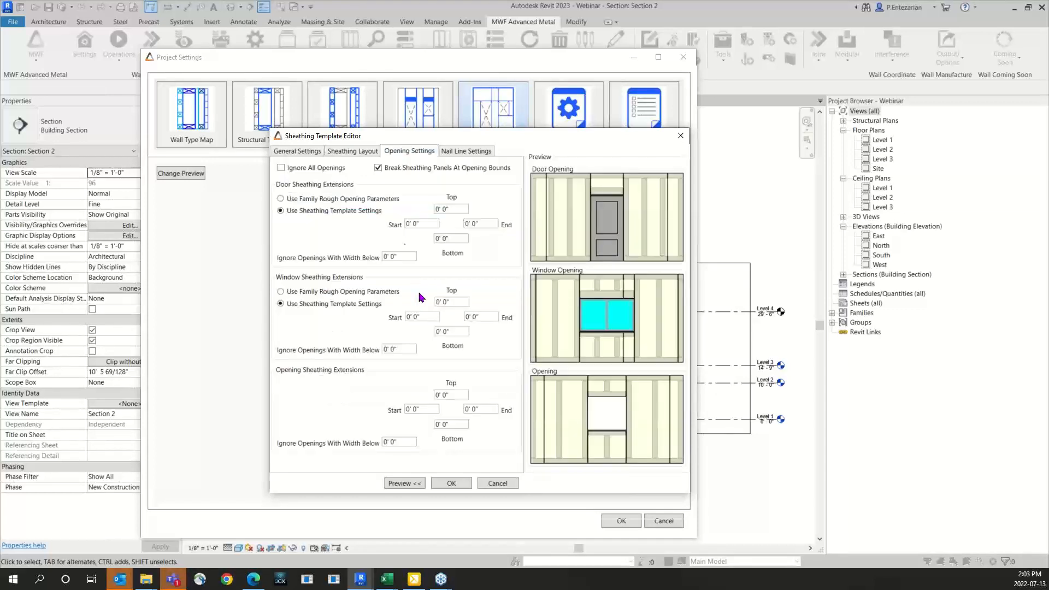
left_click(378, 168)
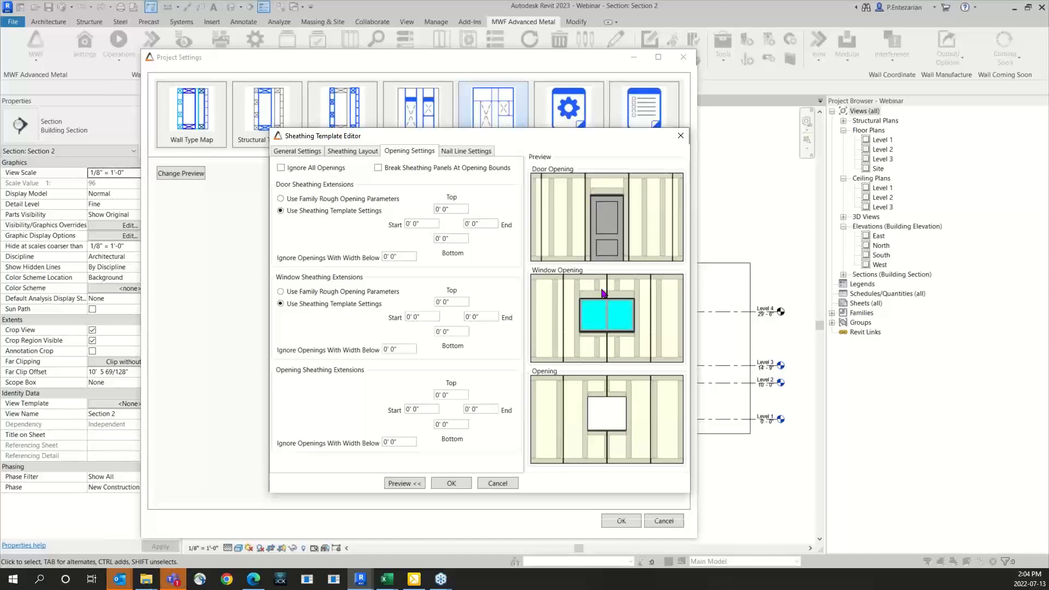
left_click(462, 485)
left_click(621, 521)
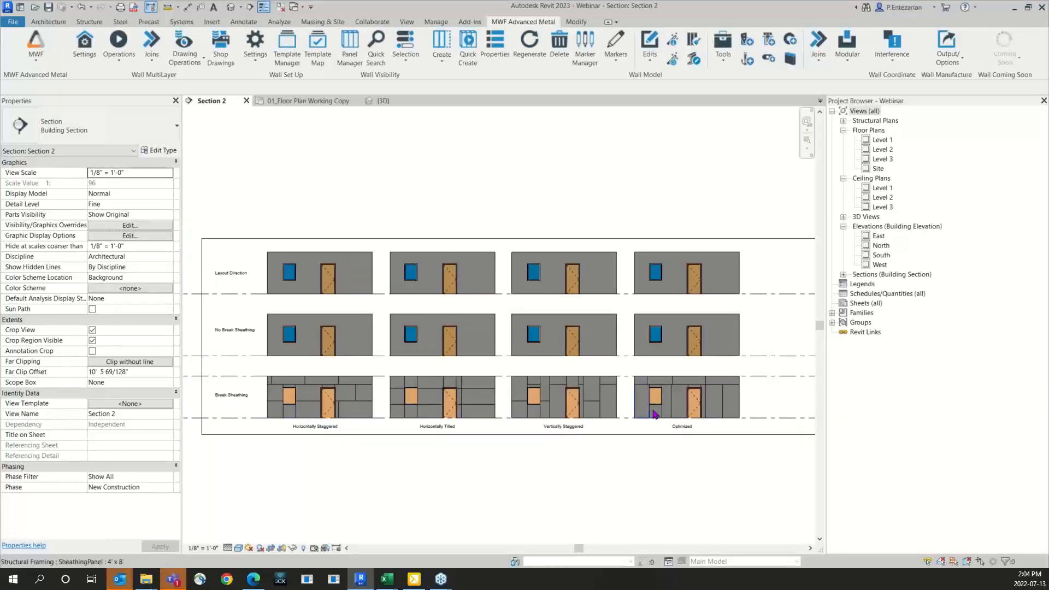
Step: Examine the panel layouts of the four Break Sheathing walls in the section view, from Horizontally Staggered to Optimized
scroll(236, 425, "up", 2)
scroll(236, 425, "up", 1)
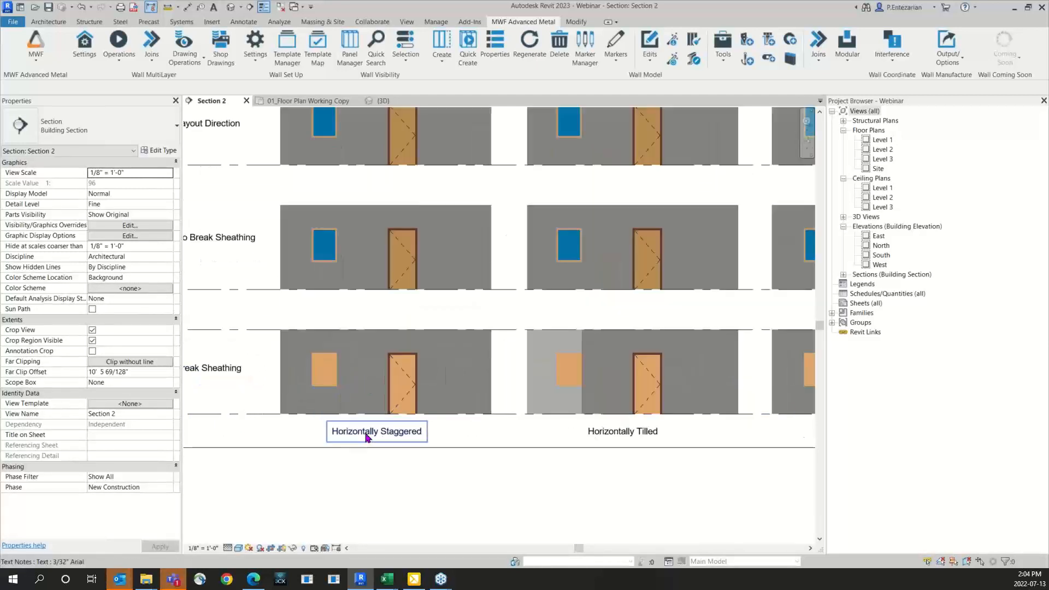
scroll(363, 433, "up", 1)
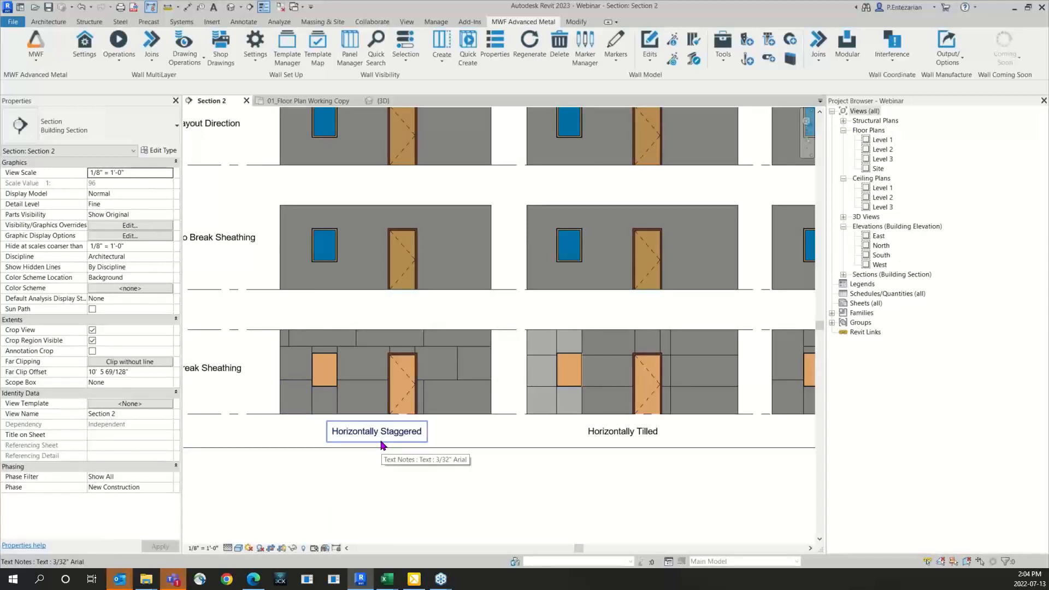
middle_click_drag(579, 438, 427, 438)
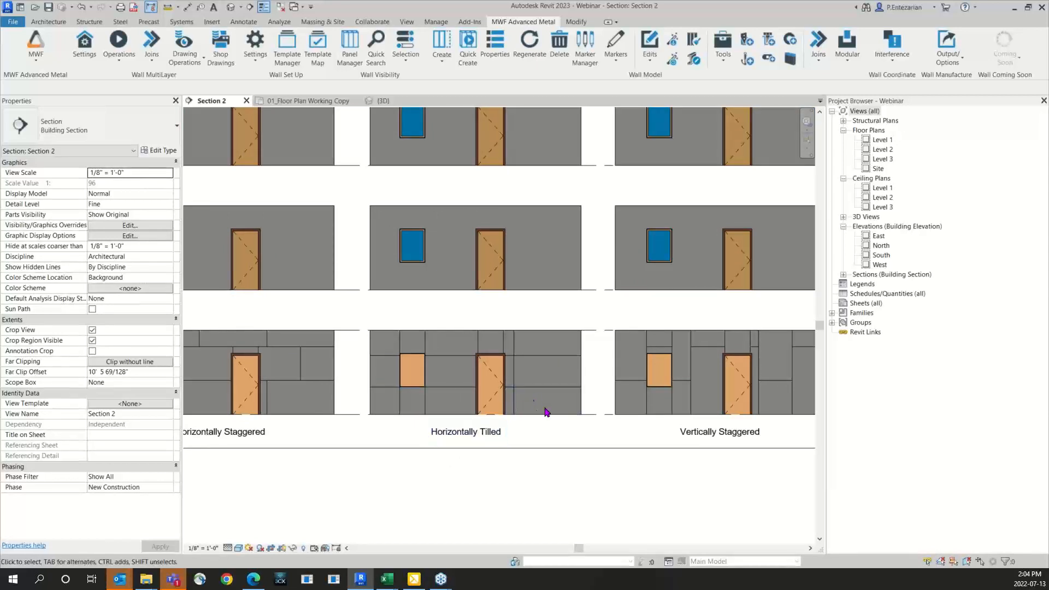
middle_click_drag(609, 443, 403, 457)
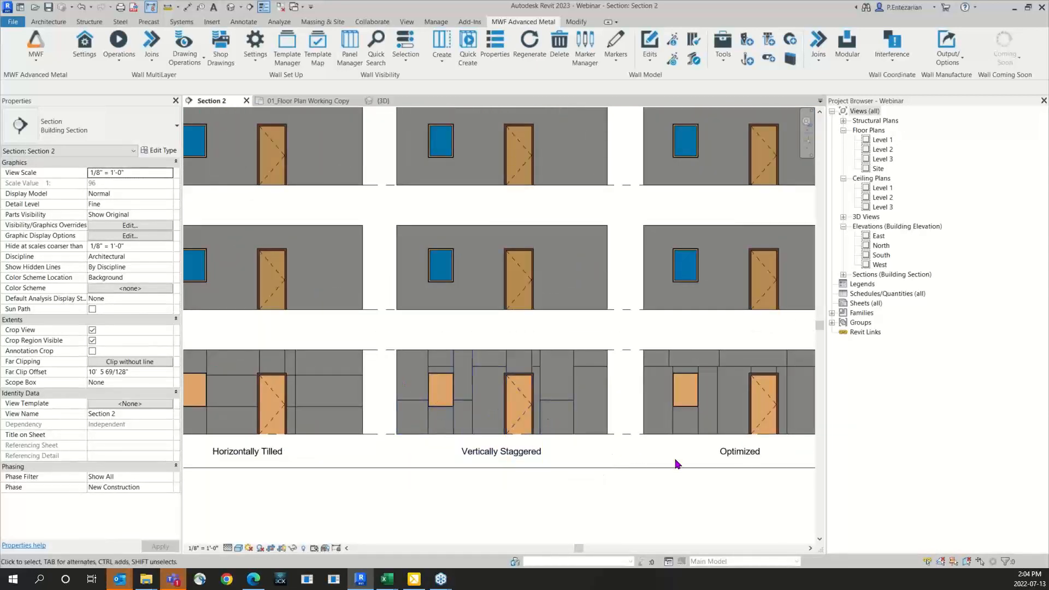
middle_click_drag(644, 468, 505, 469)
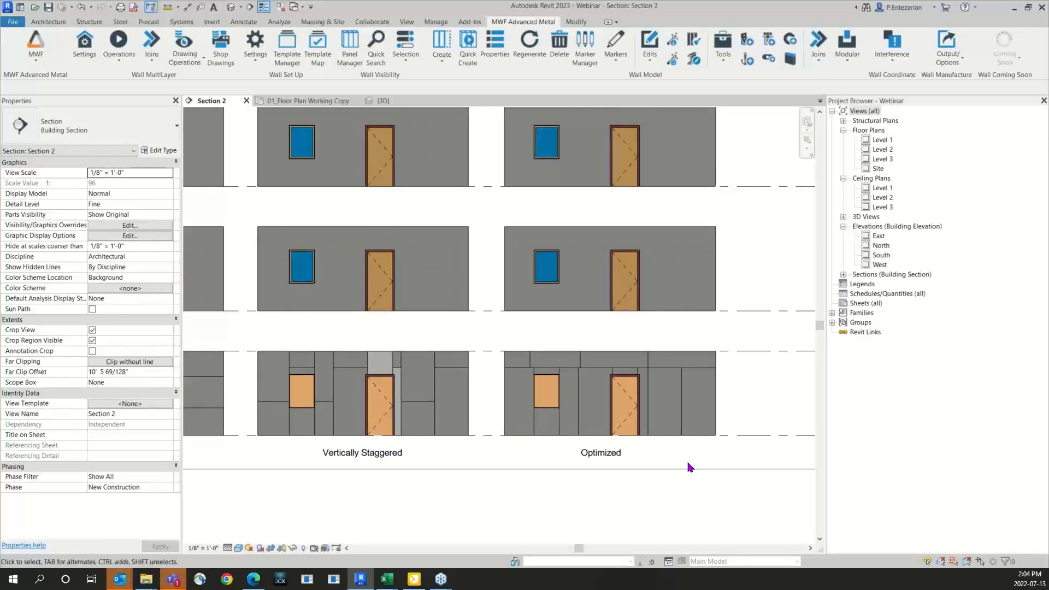
scroll(689, 463, "down", 2)
middle_click_drag(497, 450, 531, 444)
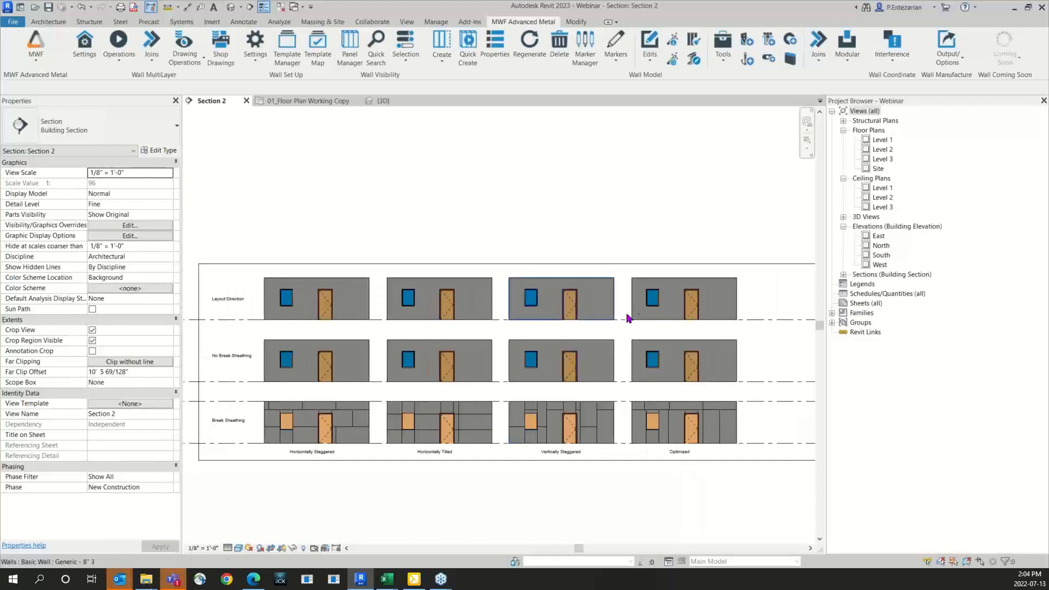
Step: Generate framing and sheathing for the four walls in the No Break Sheathing row with Quick Create
left_click_drag(649, 337, 356, 345)
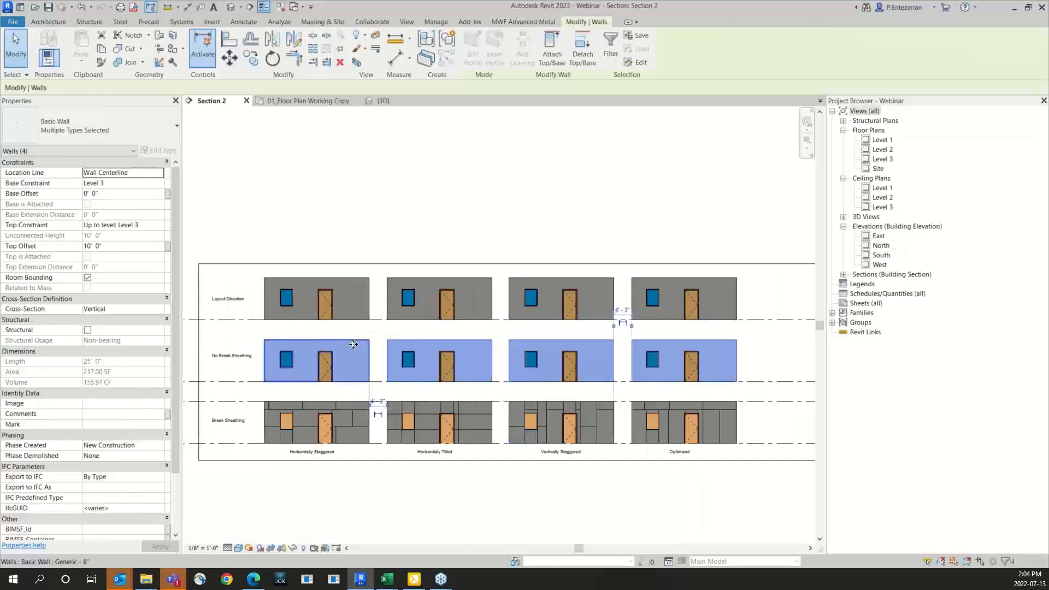
left_click(499, 21)
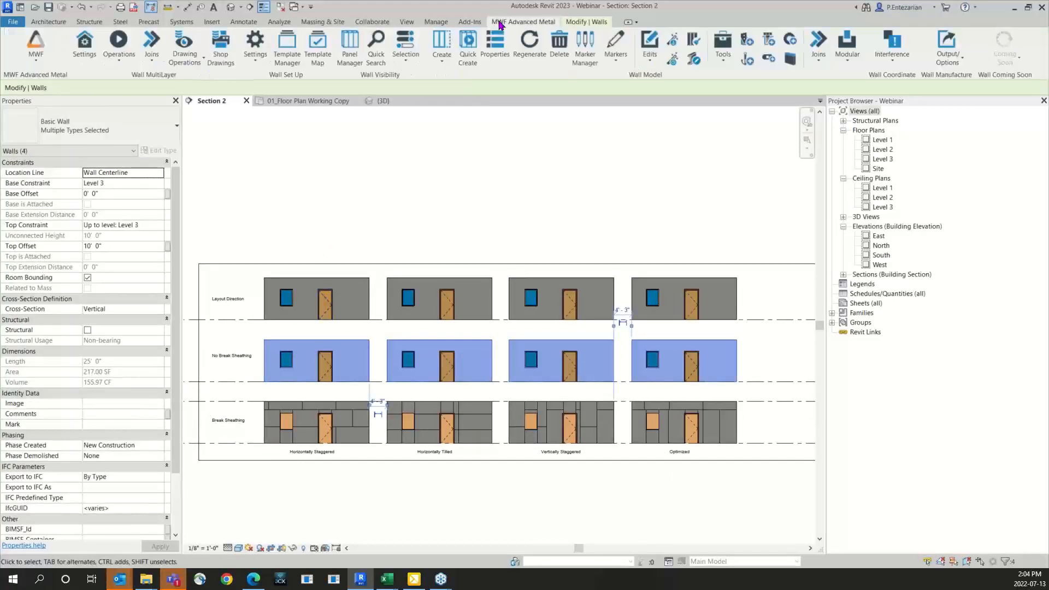
left_click(113, 66)
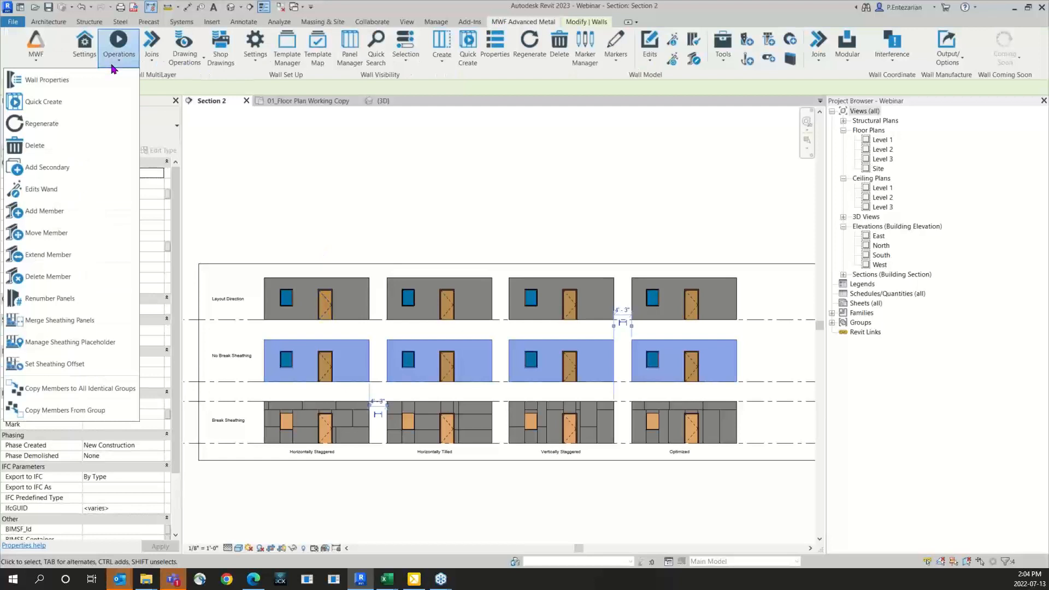
left_click(71, 102)
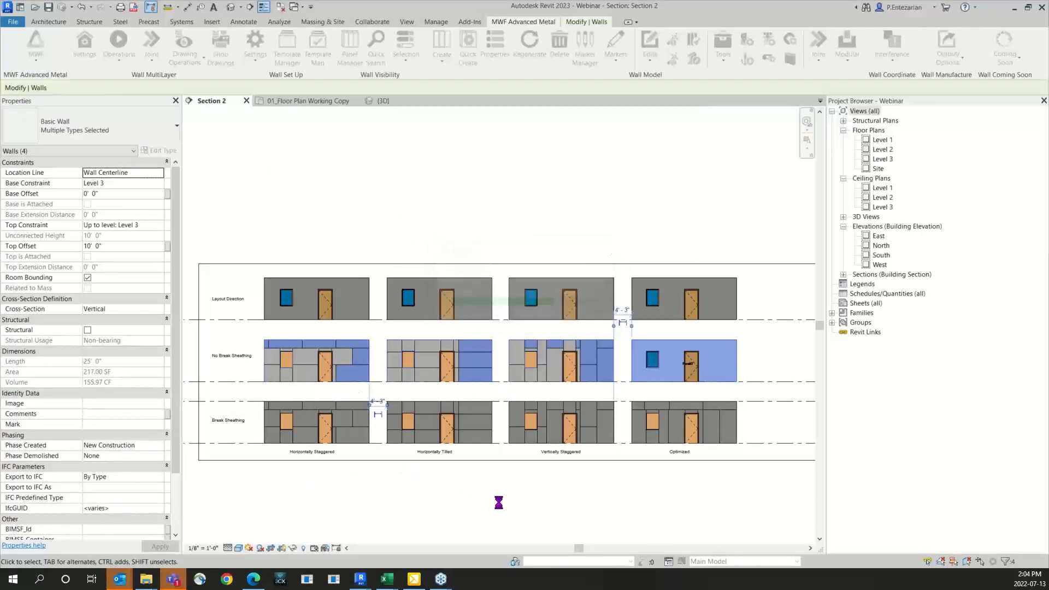
key("Escape")
Step: Assign the Horizontally Staggered- No Break sheathing template to the Horizontally Staggered wall in the No Break Sheathing row and regenerate all its layers
scroll(262, 394, "up", 4)
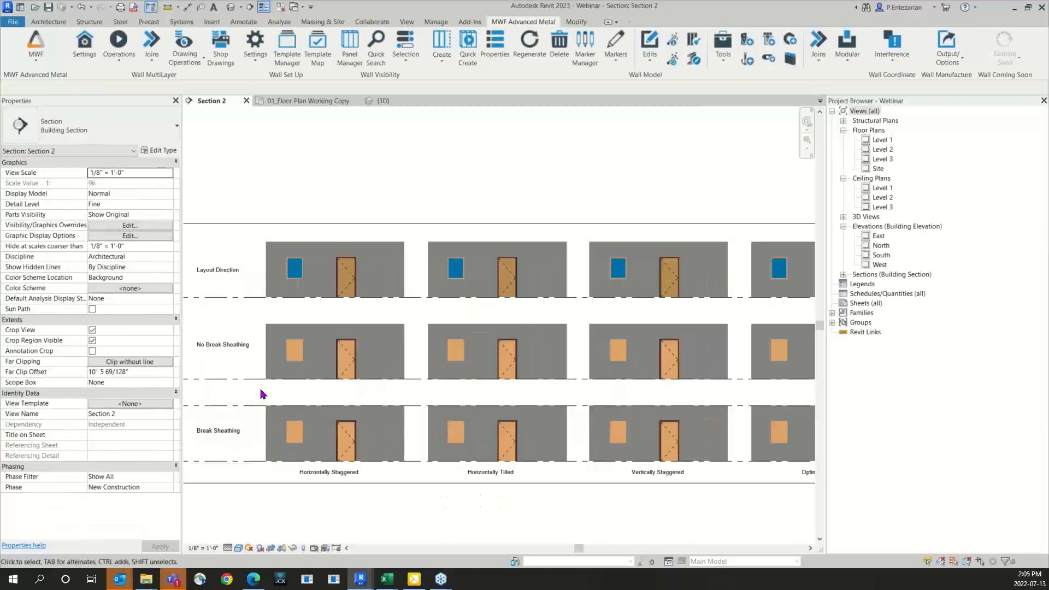
scroll(277, 356, "up", 2)
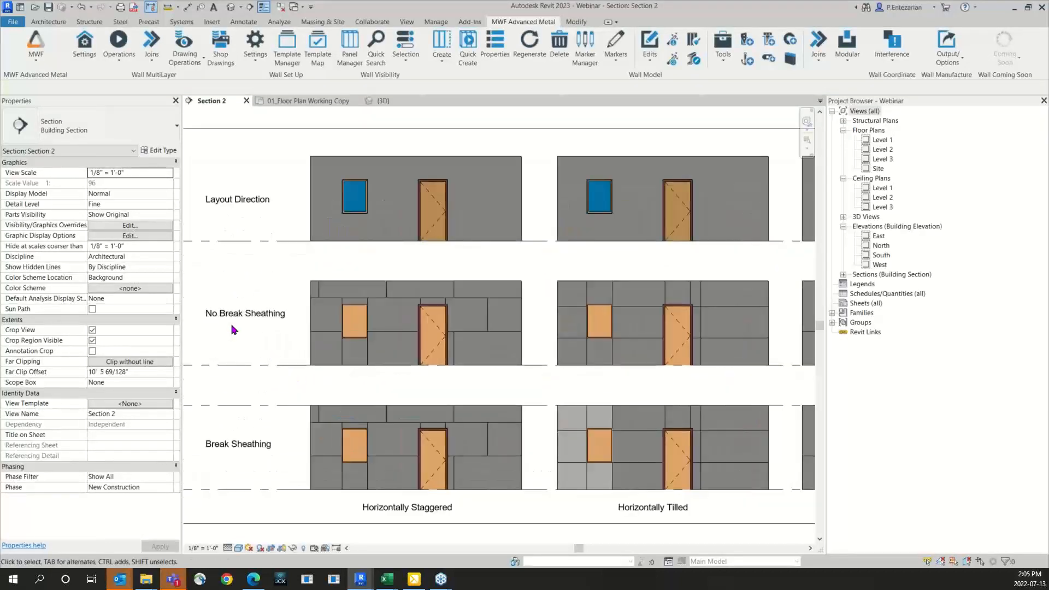
left_click(396, 299)
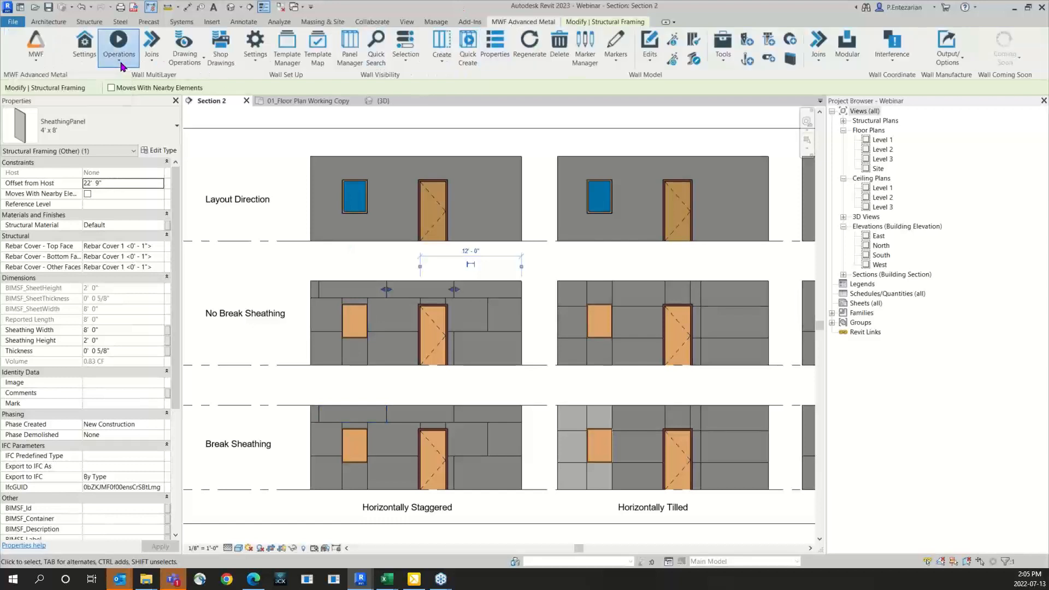
left_click(120, 63)
left_click(46, 79)
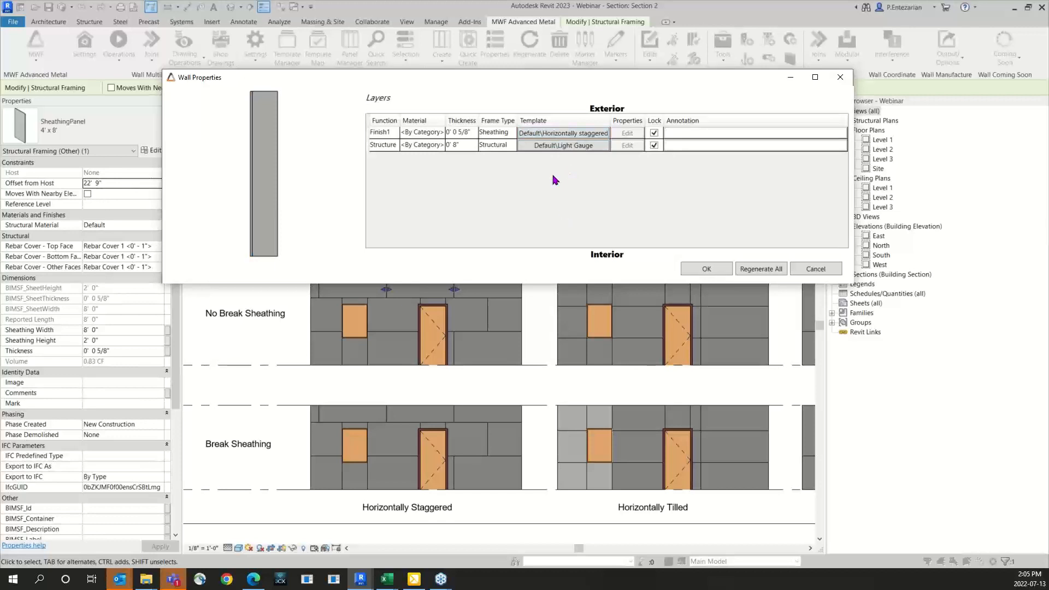
left_click(563, 133)
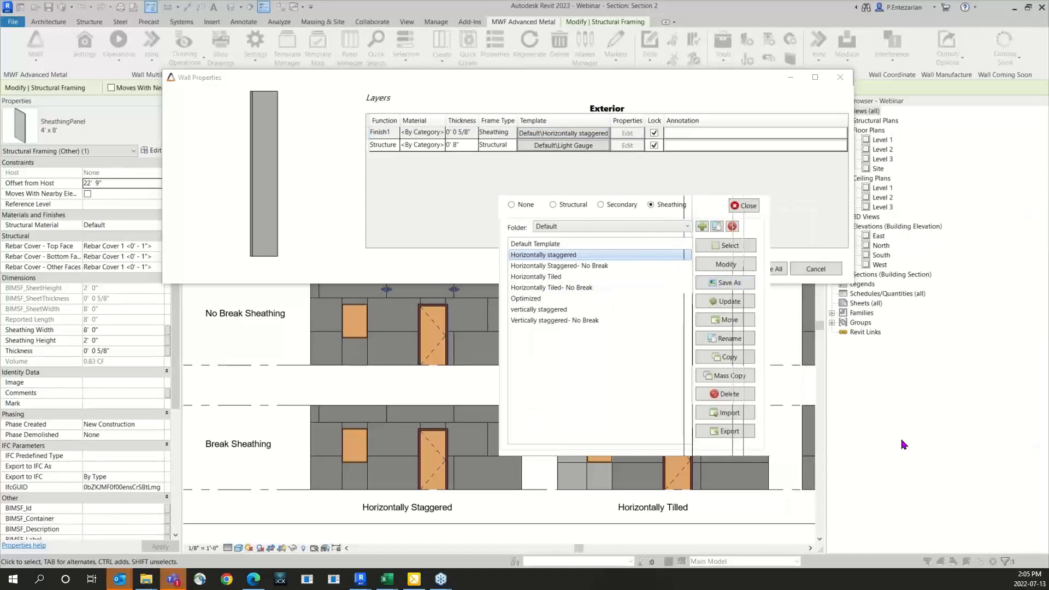
left_click(563, 265)
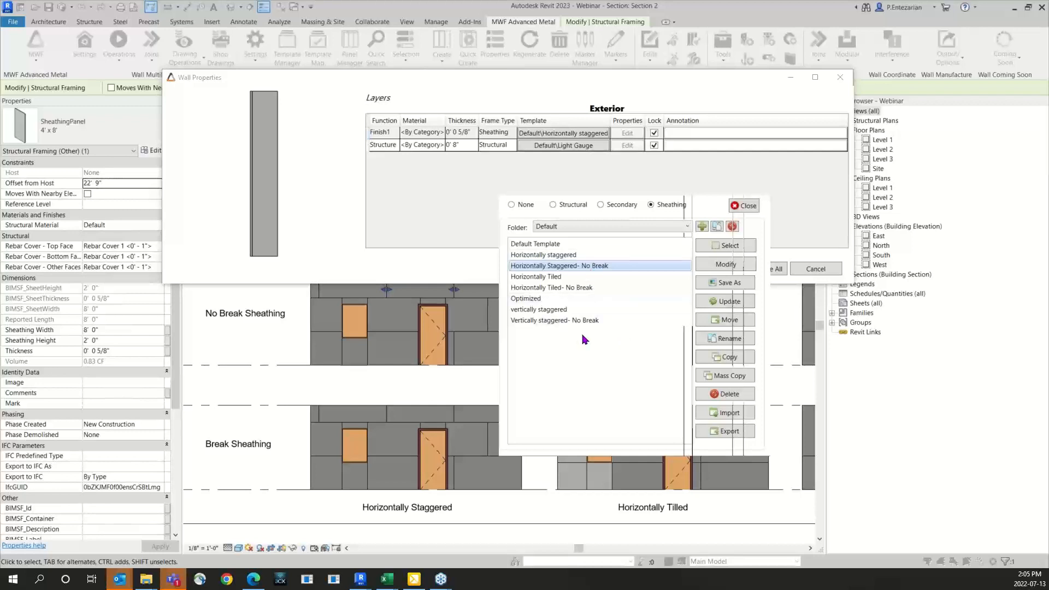
left_click(719, 247)
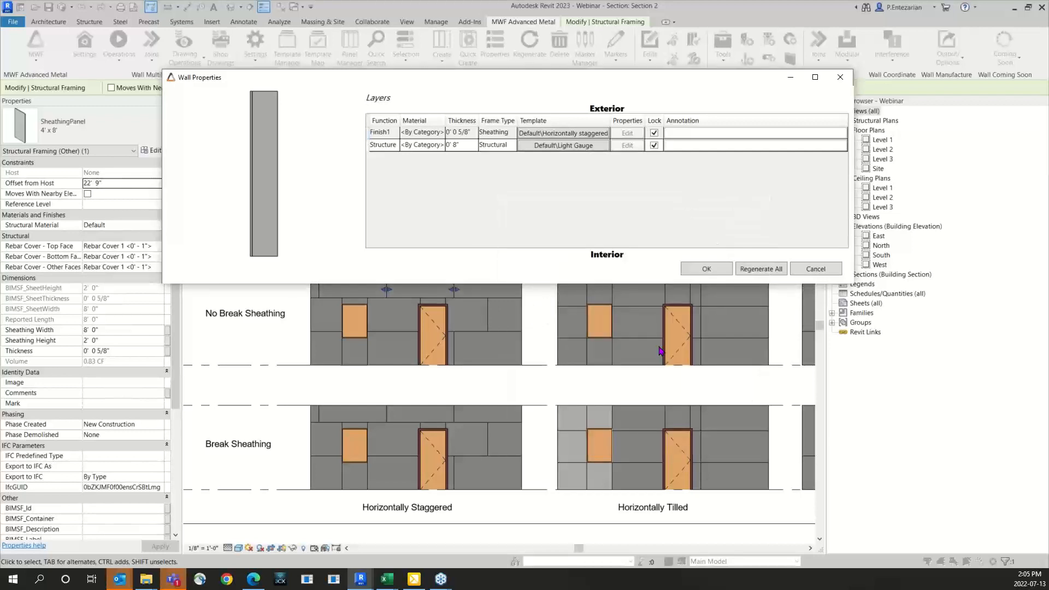
left_click(758, 270)
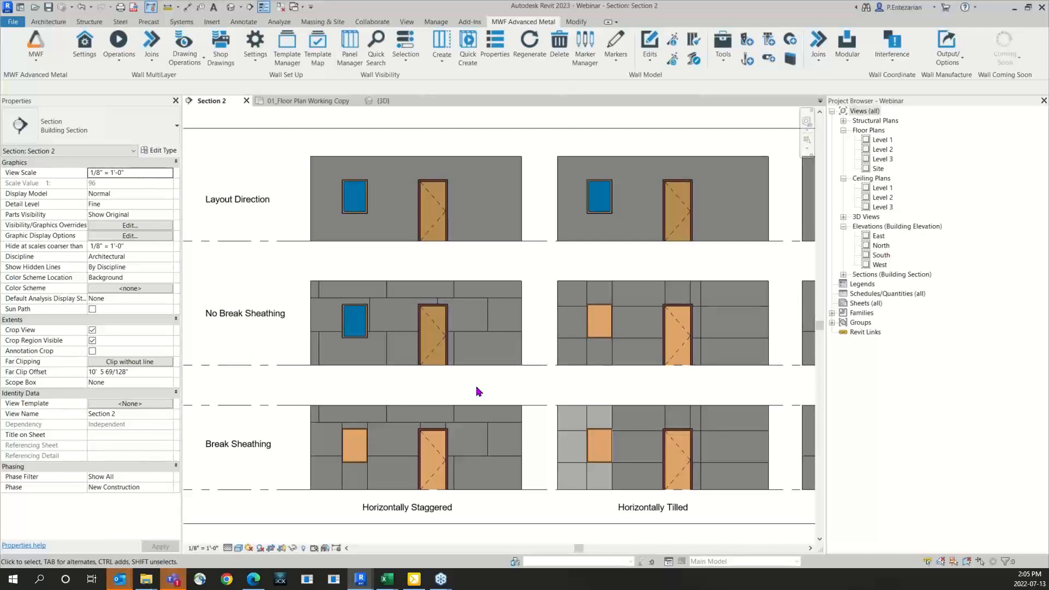
Step: Assign the Horizontally Tiled- No Break sheathing template to the Horizontally Tilled wall in the No Break Sheathing row and regenerate all its layers
middle_click_drag(643, 396, 471, 390)
left_click(468, 302)
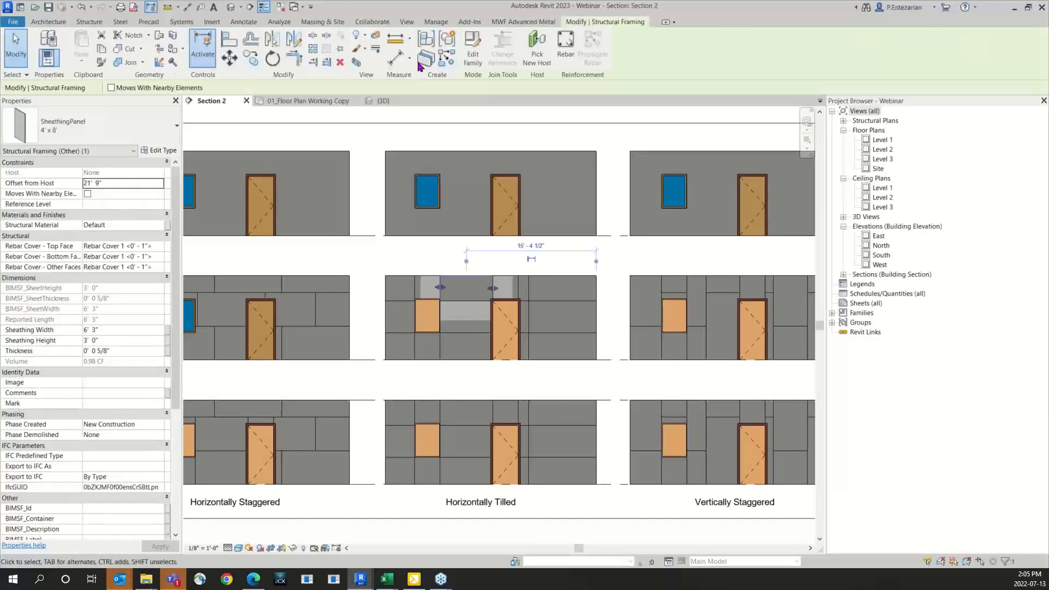
left_click(523, 21)
left_click(130, 58)
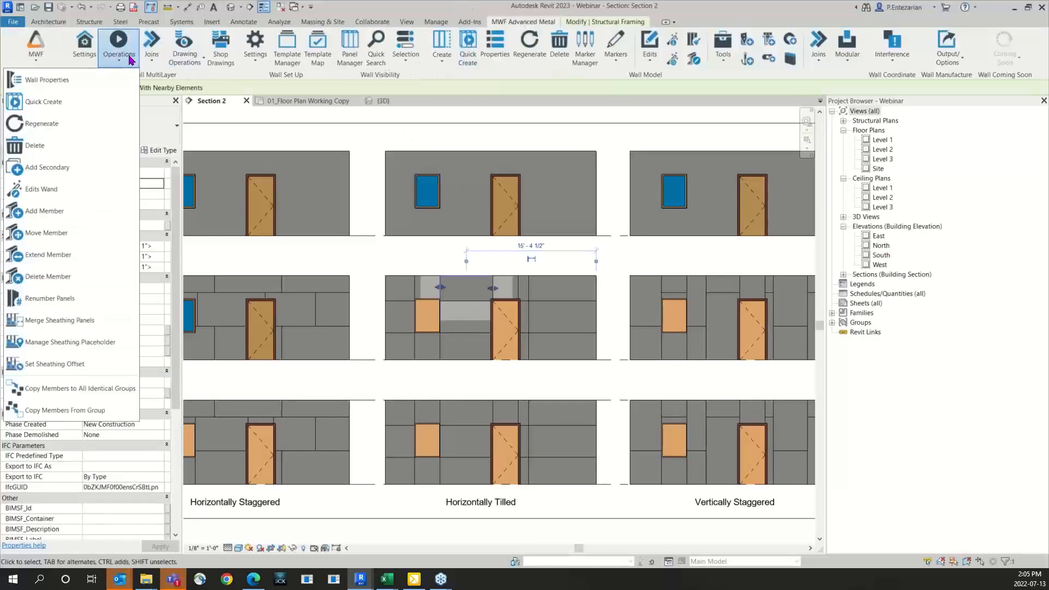
left_click(46, 80)
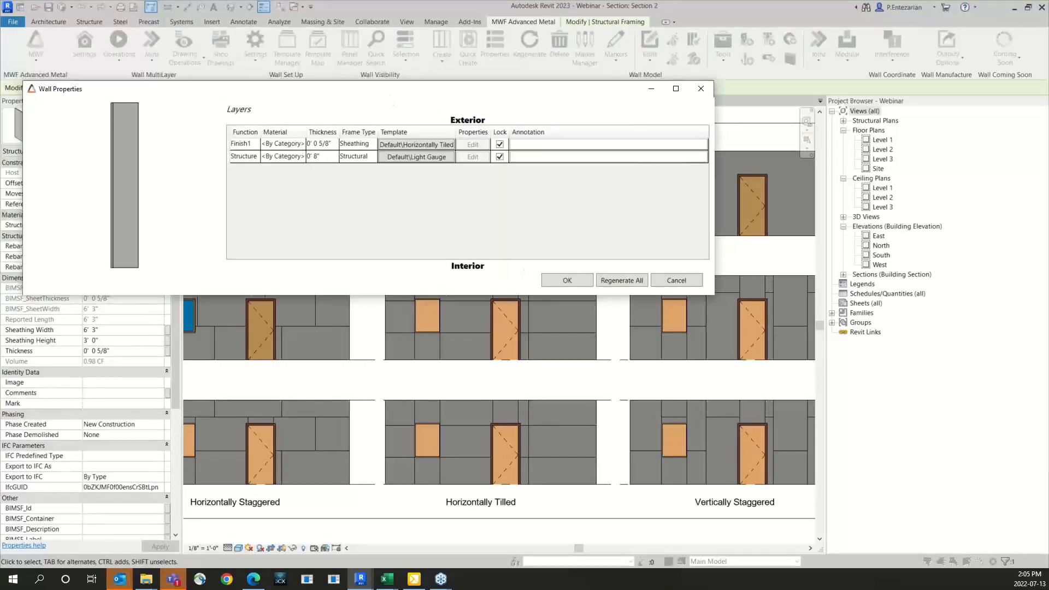
left_click(420, 147)
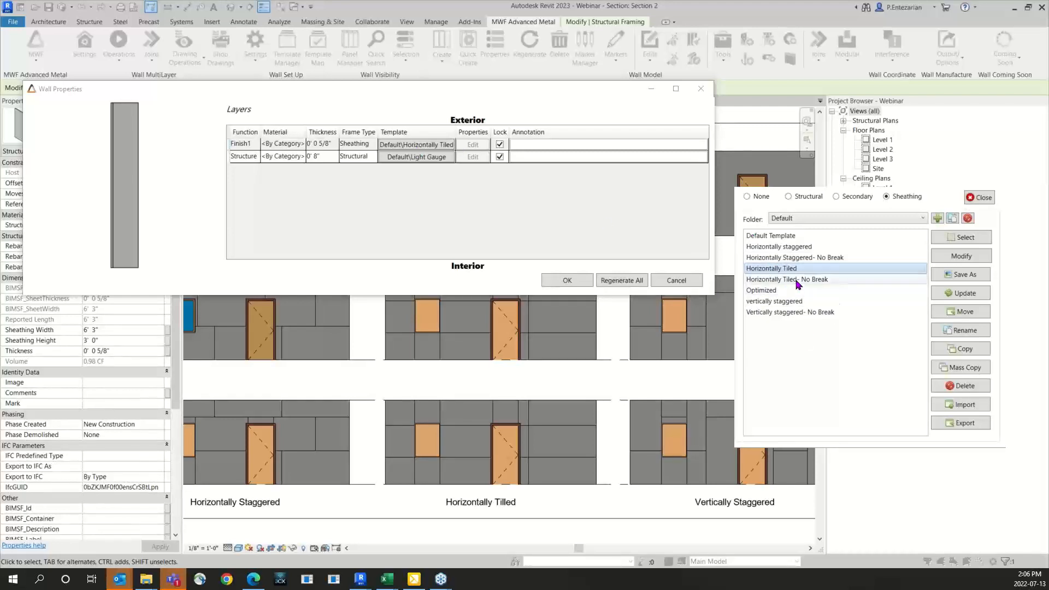
left_click(798, 281)
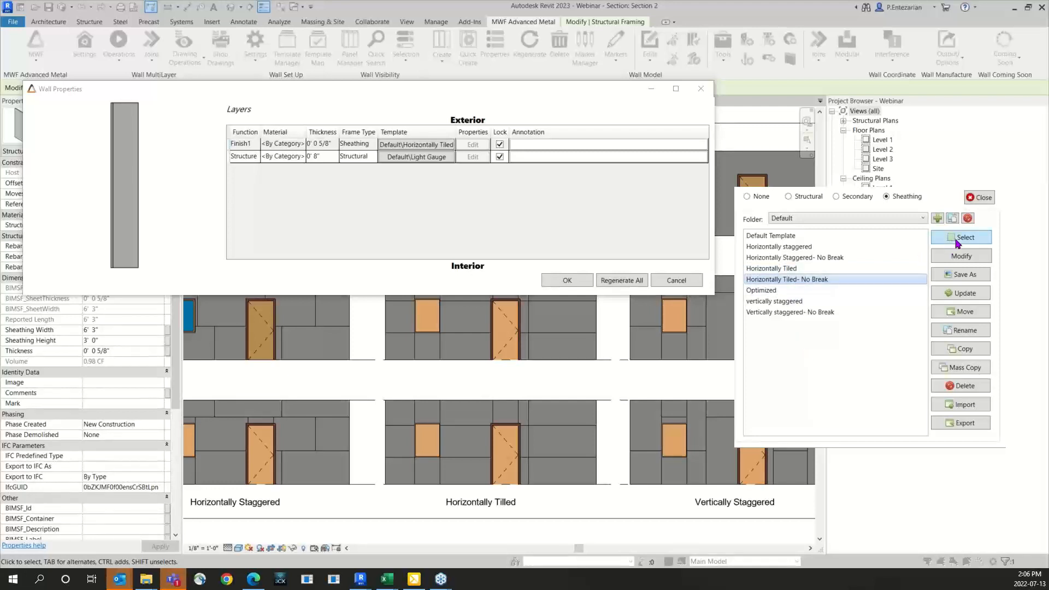
left_click(957, 239)
left_click(618, 281)
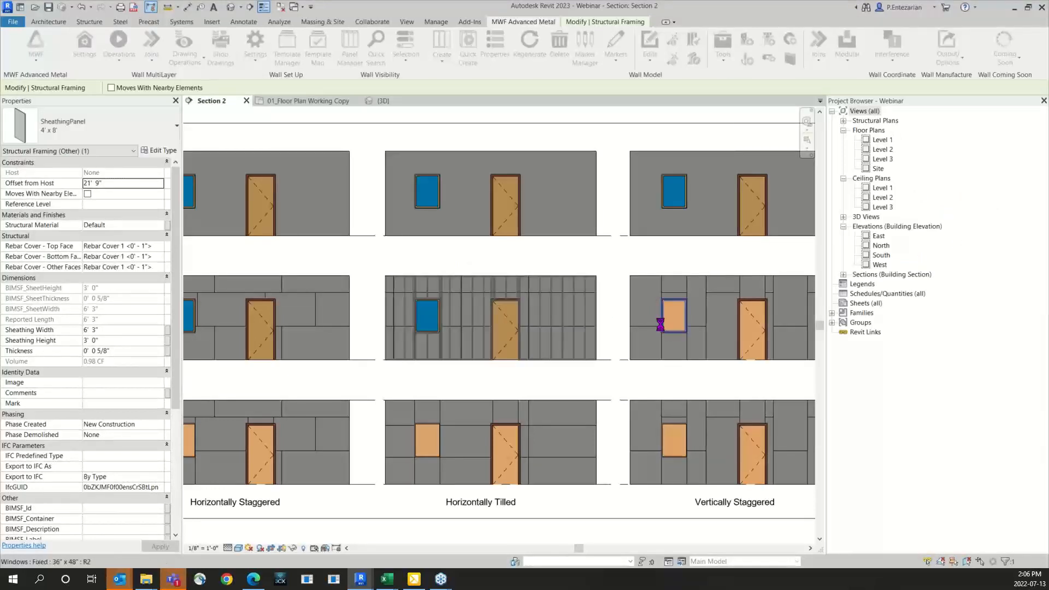
Step: Assign the Vertically staggered- No Break sheathing template to the Vertically Staggered wall in the No Break Sheathing row and regenerate all its layers
middle_click_drag(628, 350, 471, 369)
left_click(569, 316)
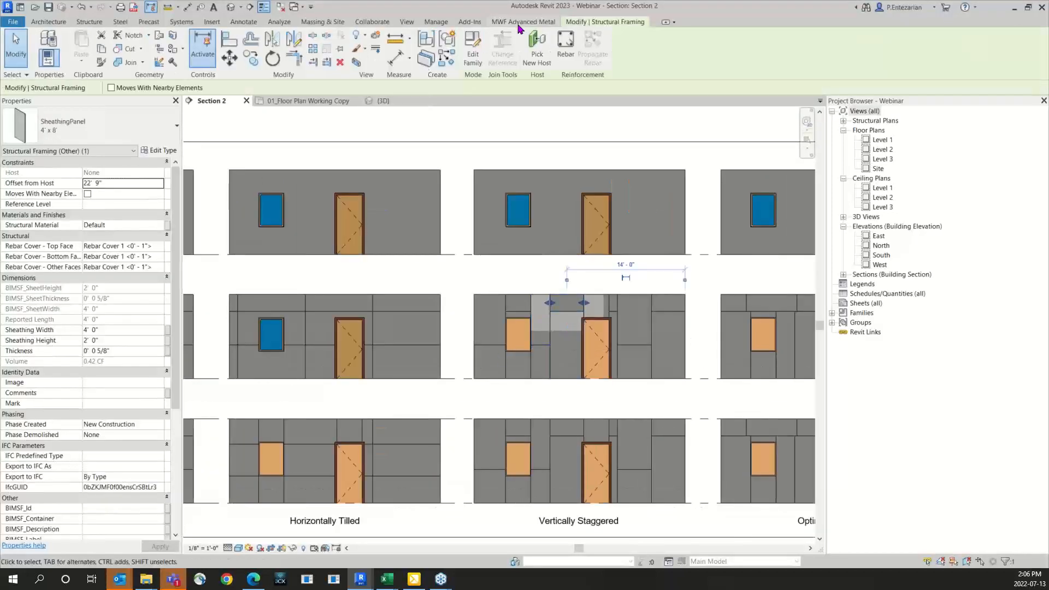
left_click(130, 53)
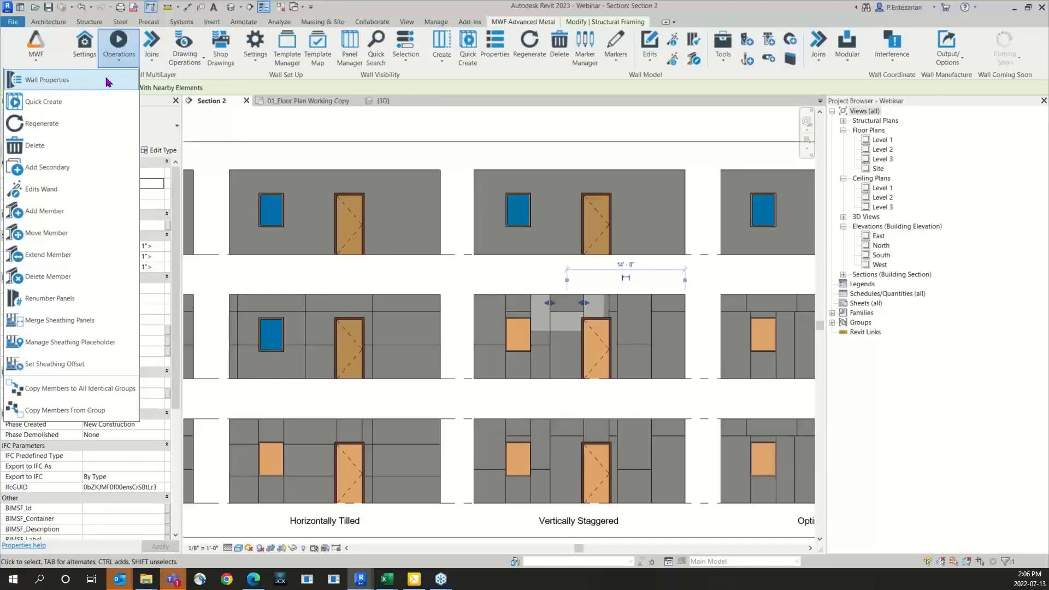
left_click(33, 80)
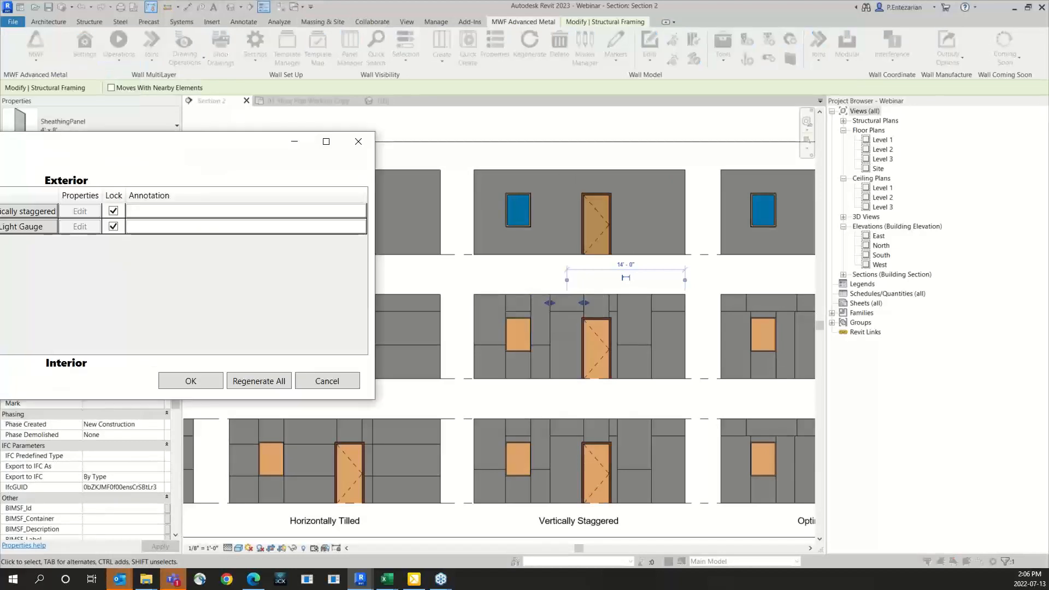
left_click(549, 228)
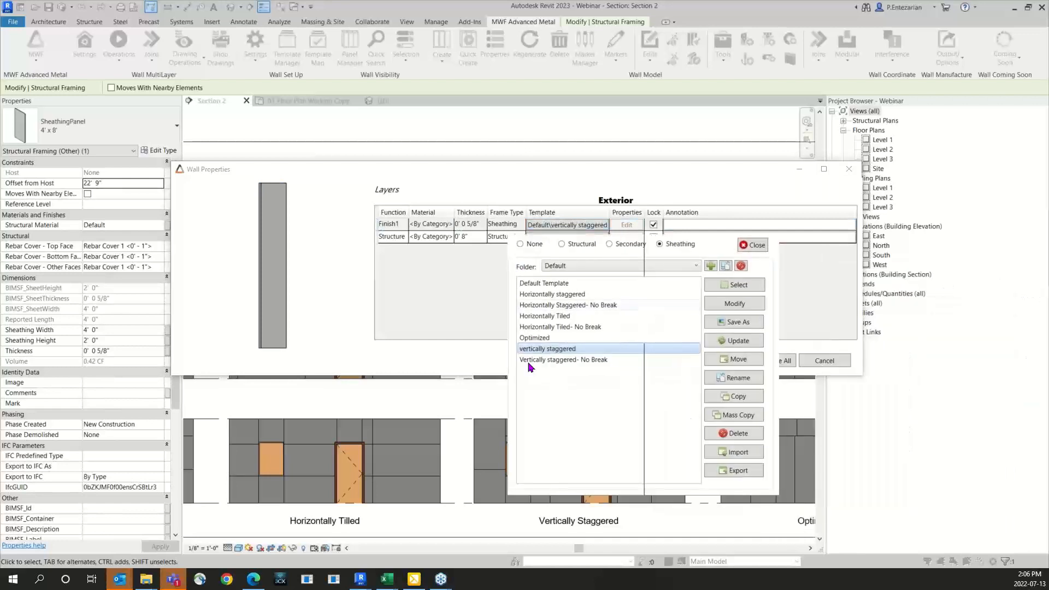
left_click(530, 361)
left_click(729, 285)
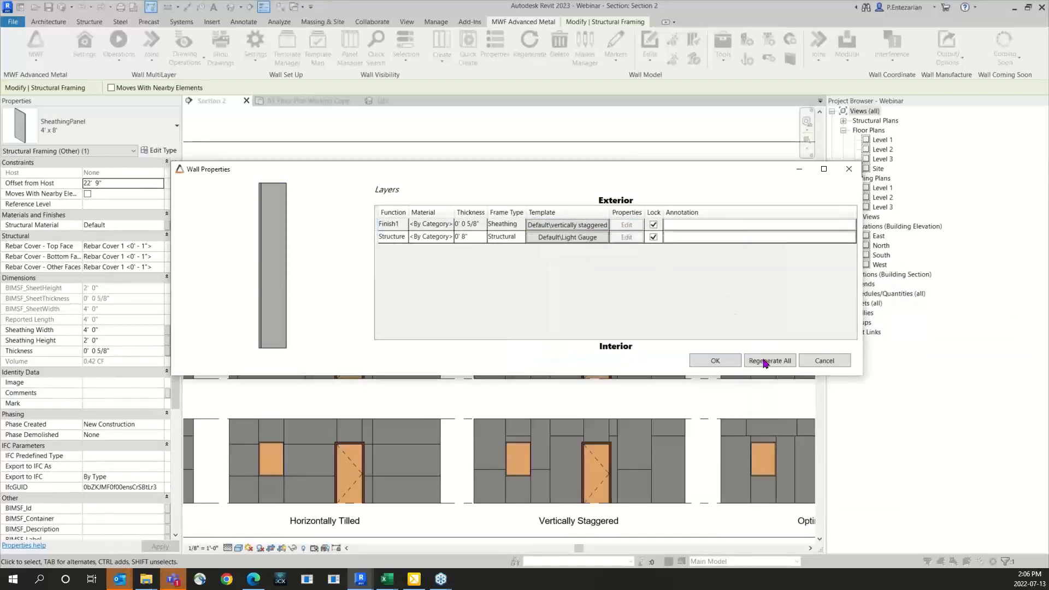
left_click(765, 361)
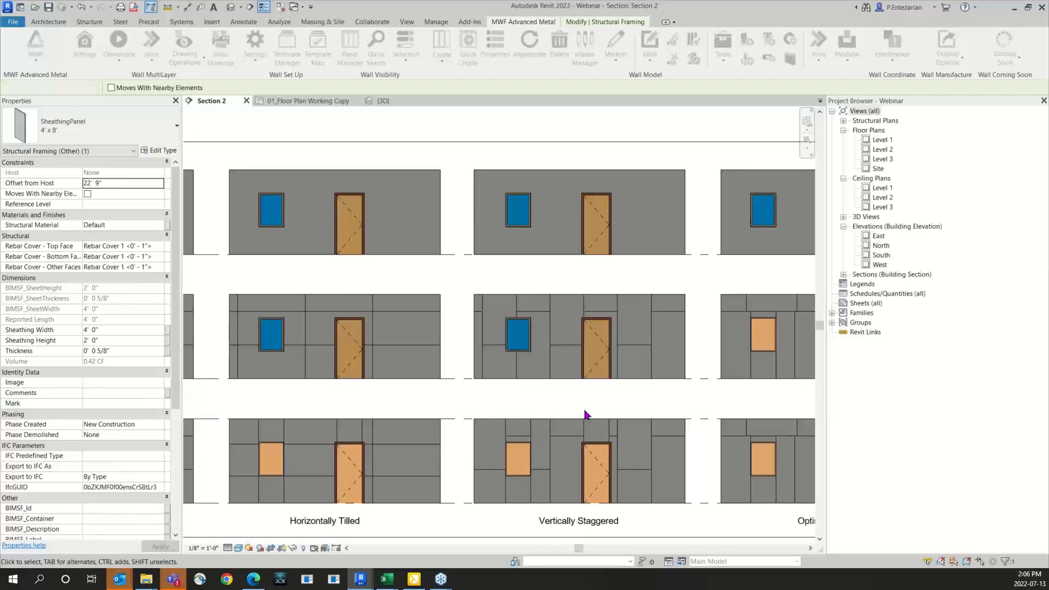
Step: Generate framing and sheathing with Quick Create for the Horizontally Staggered, Horizontally Tilled and Vertically Staggered walls in the Layout Direction row
middle_click_drag(562, 381, 623, 386)
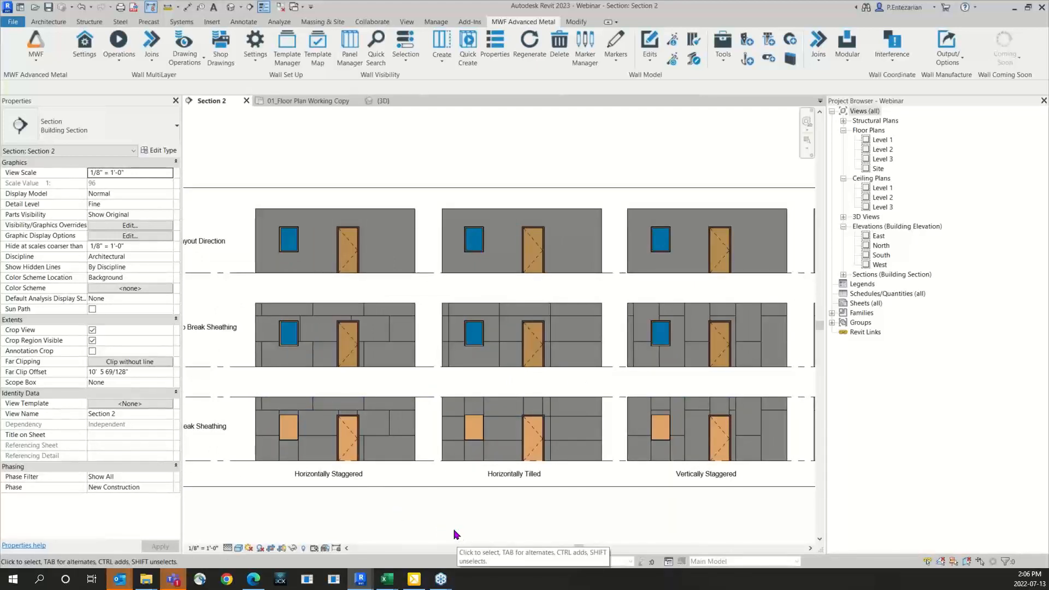
scroll(327, 421, "down", 2)
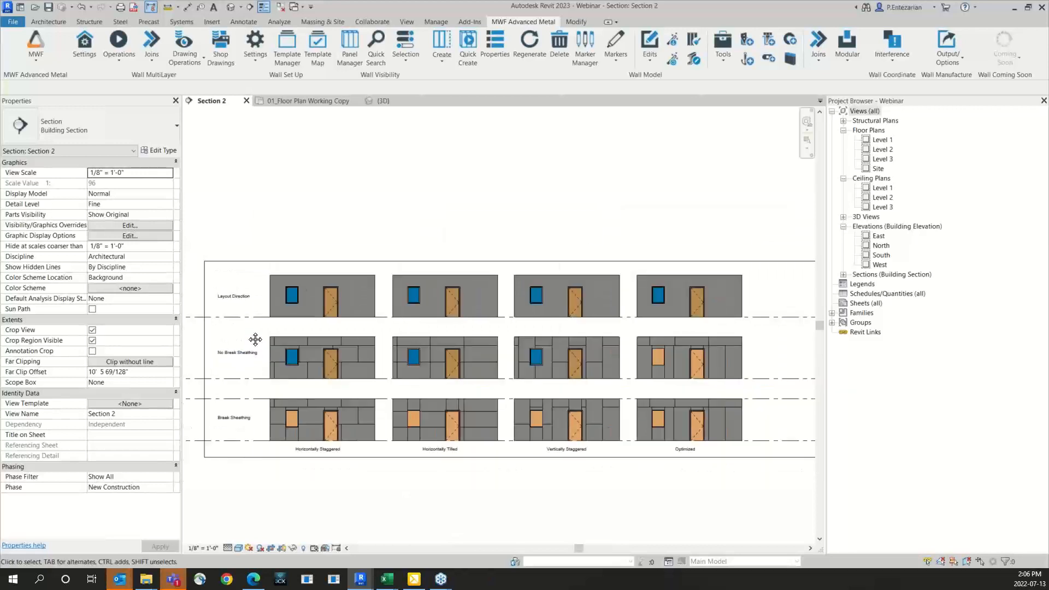
middle_click_drag(255, 340, 255, 368)
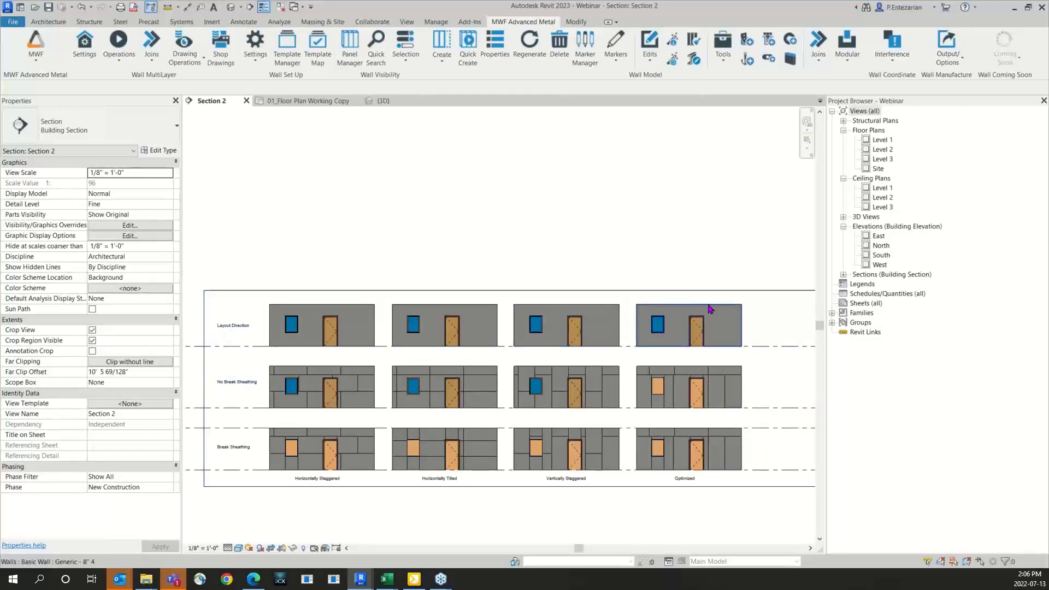
left_click_drag(626, 297, 348, 306)
left_click(523, 22)
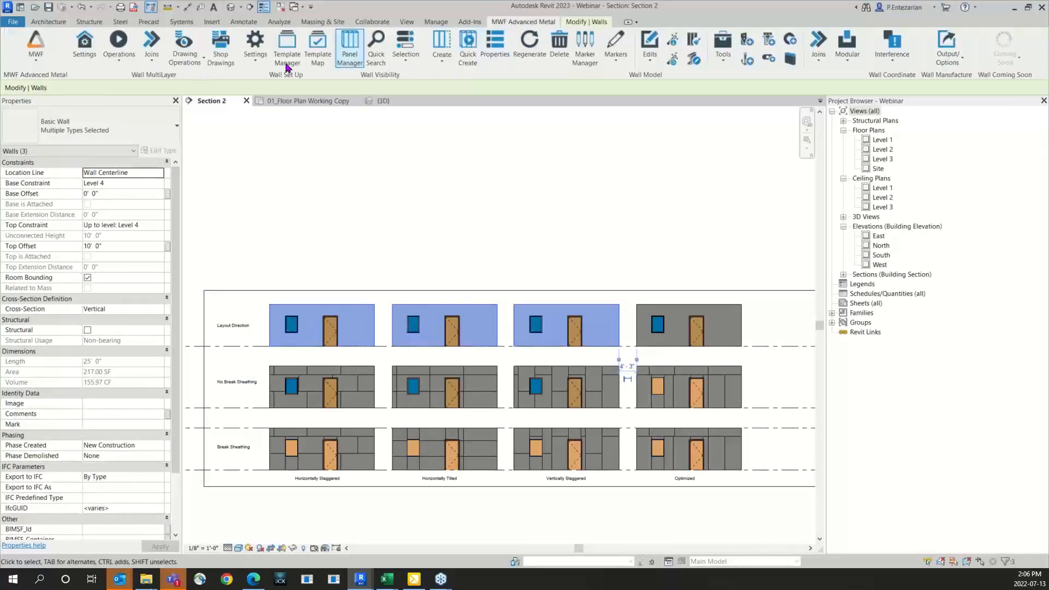
left_click(118, 54)
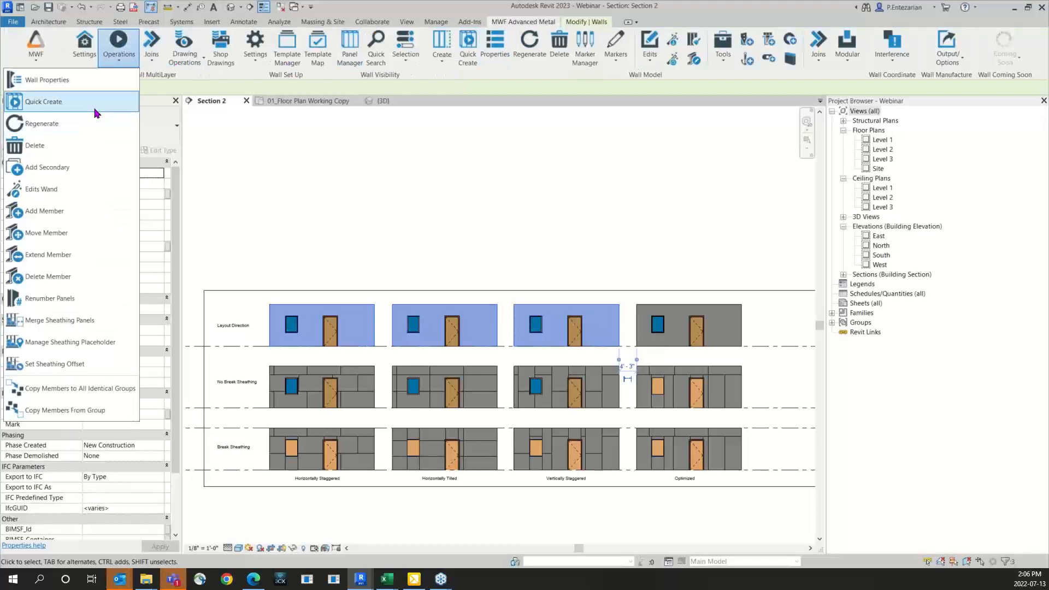
left_click(49, 101)
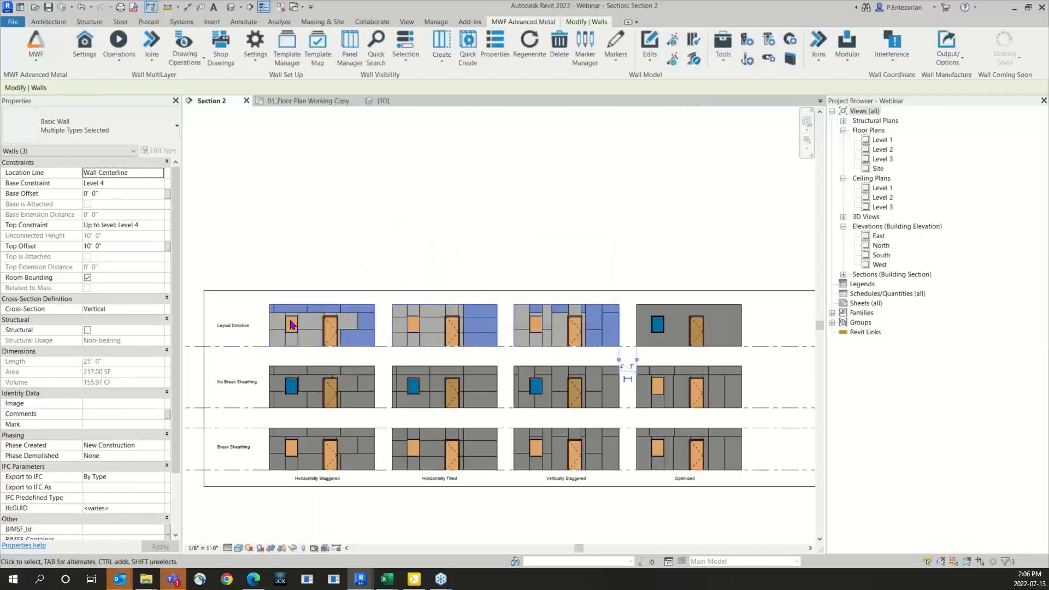
Step: Unlock the sheathing layer of the Horizontally Staggered wall in the Layout Direction row and set its layout direction to At End
scroll(290, 325, "up", 4)
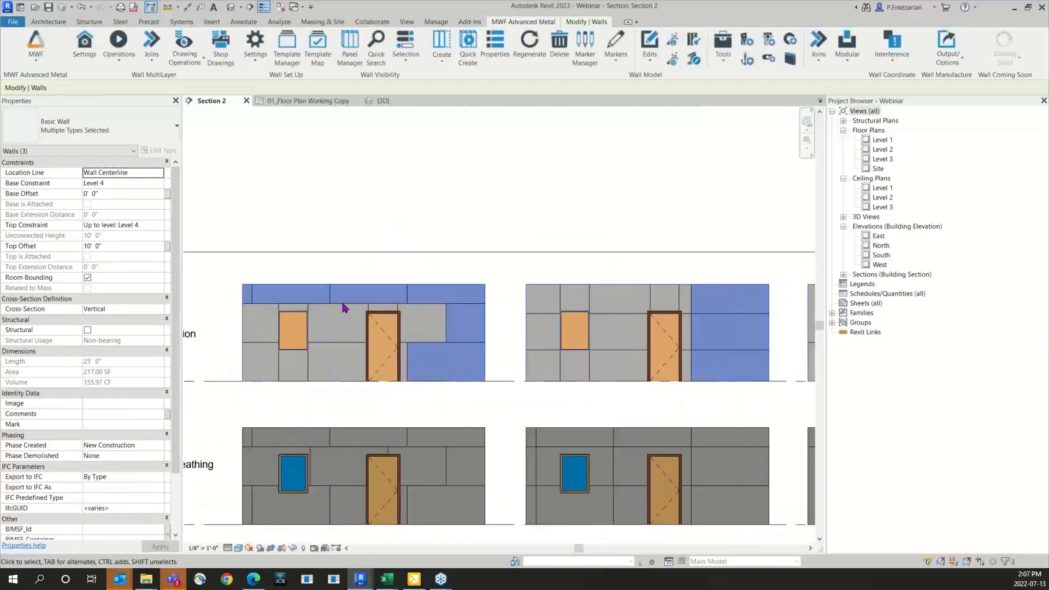
left_click(348, 305)
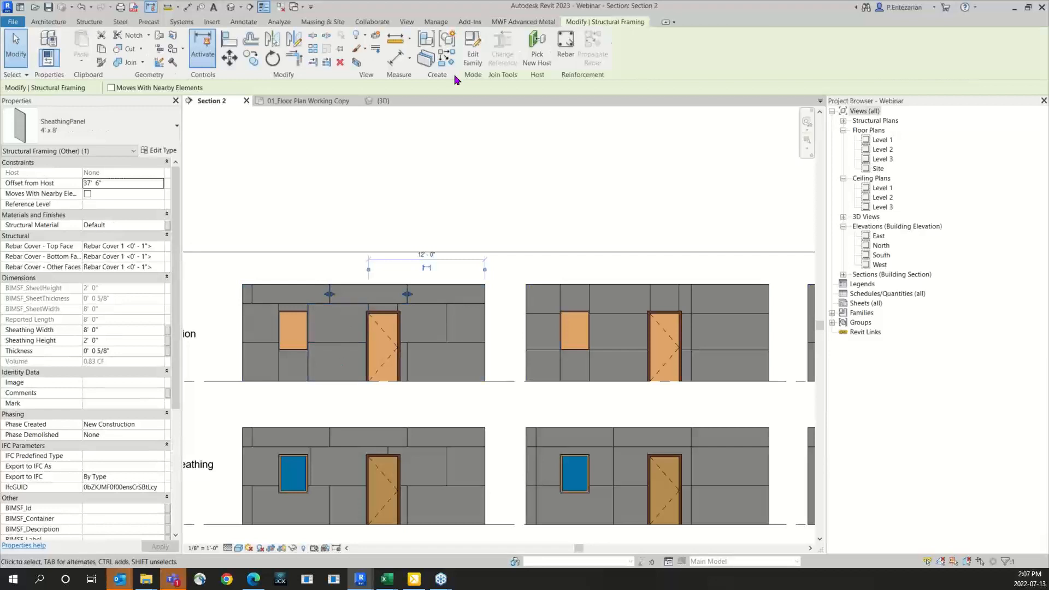
left_click(523, 21)
left_click(118, 61)
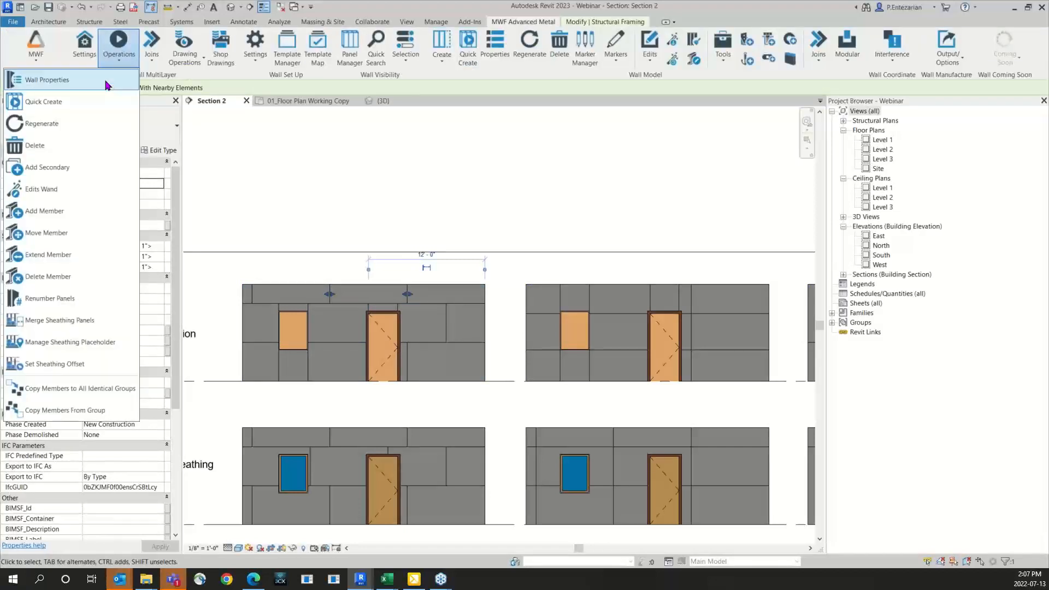
left_click(112, 80)
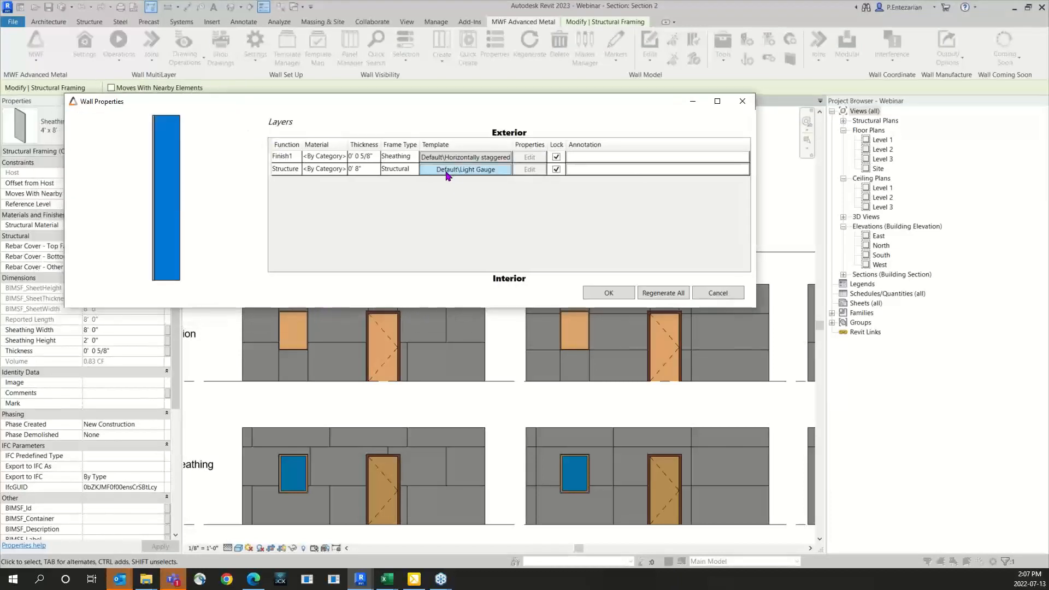
left_click(557, 158)
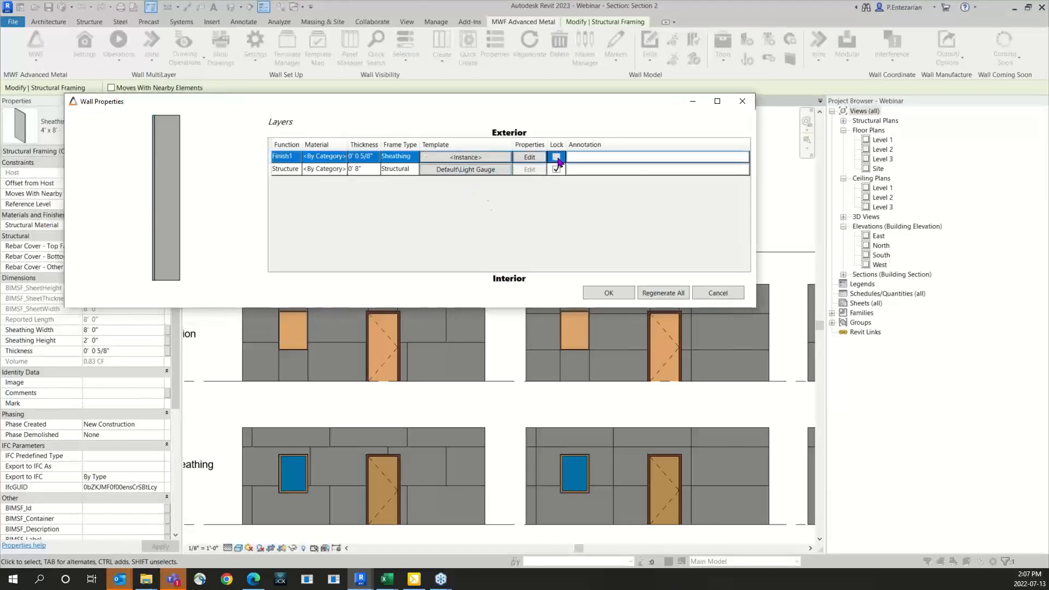
left_click(530, 157)
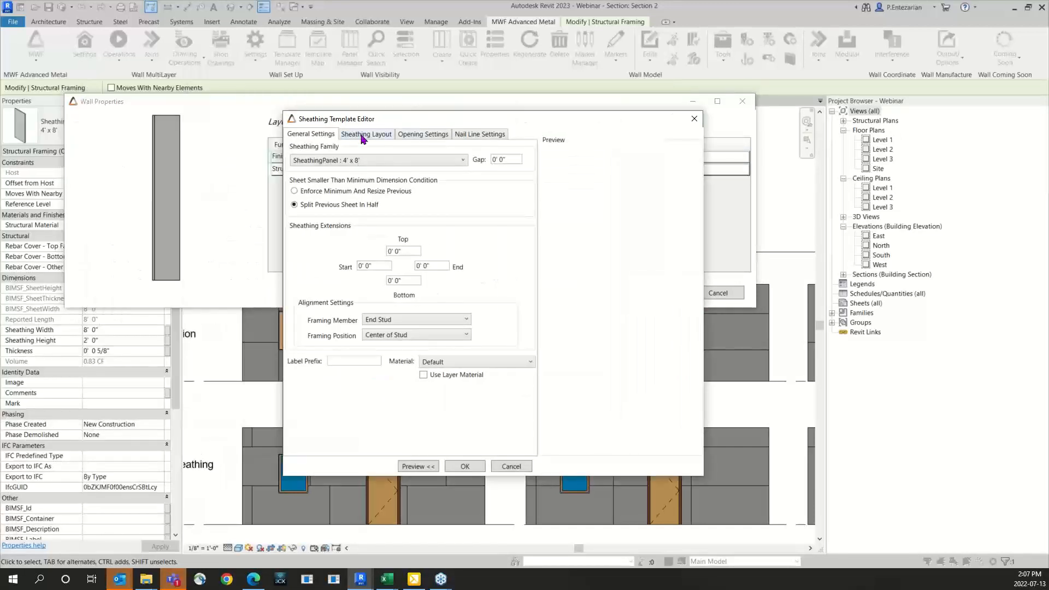
left_click(362, 135)
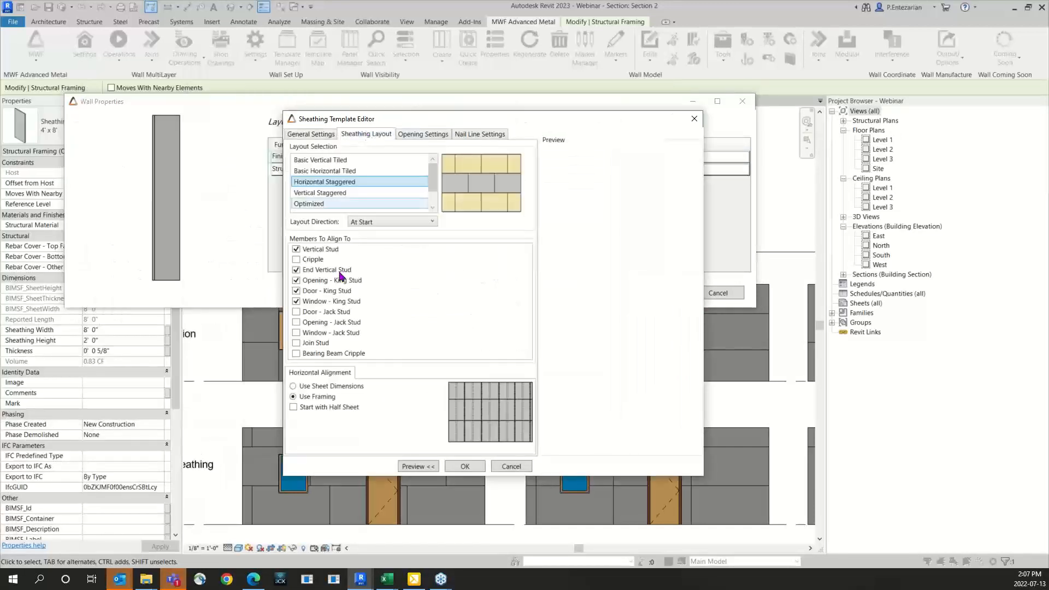
left_click(382, 224)
left_click(382, 244)
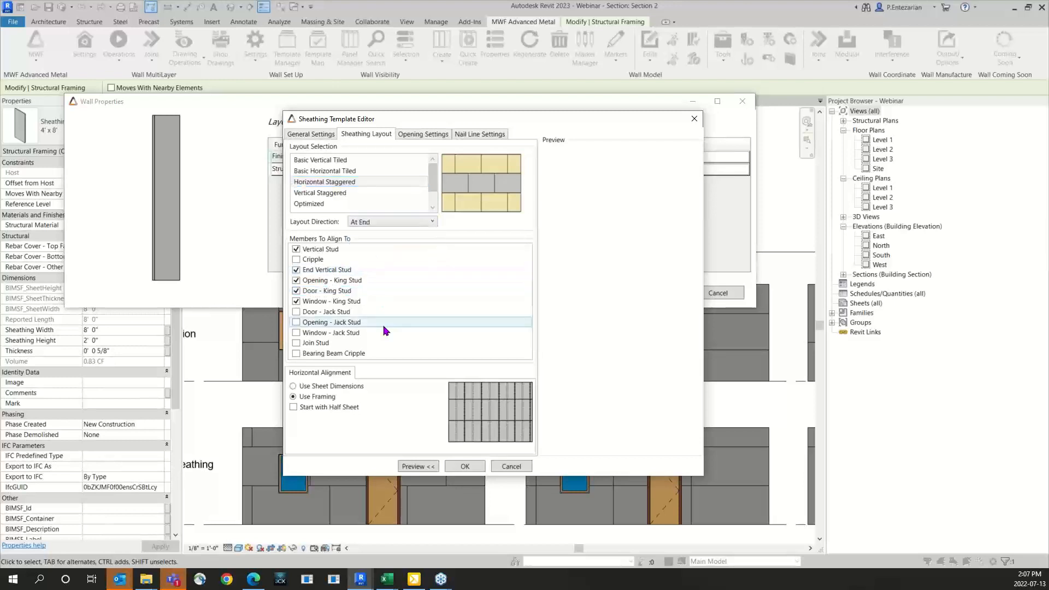
Step: Disable breaking sheathing panels at opening bounds for this wall's sheathing layer and apply the wall properties
left_click(422, 135)
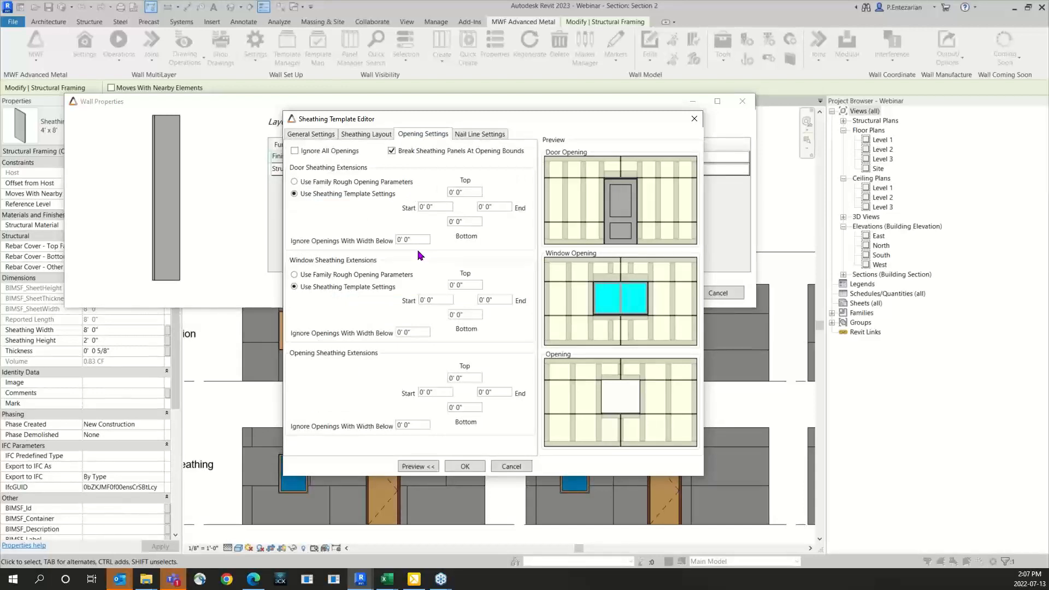
left_click(391, 151)
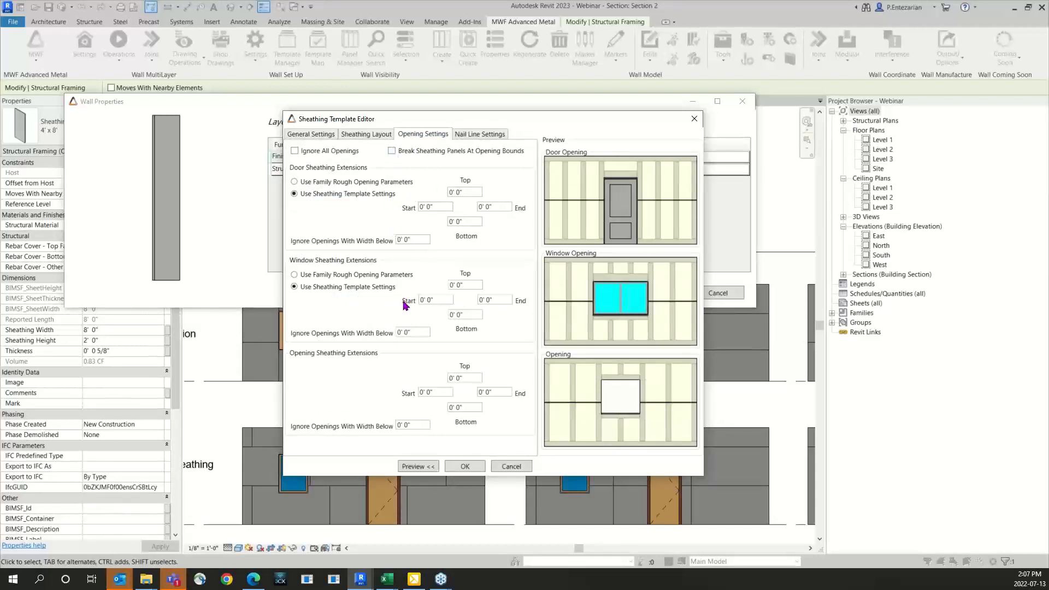
left_click(467, 467)
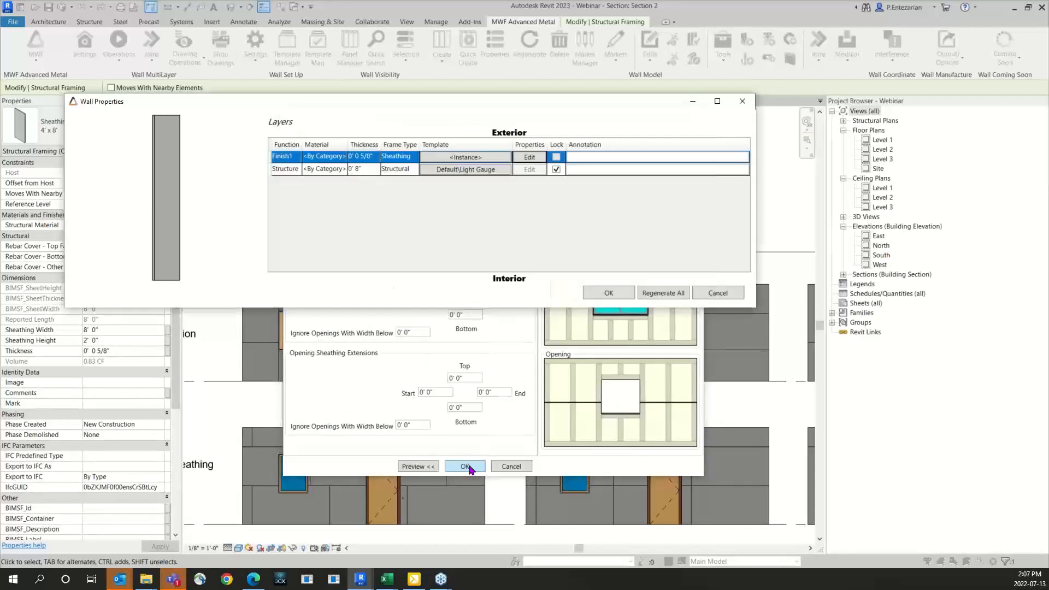
left_click(608, 292)
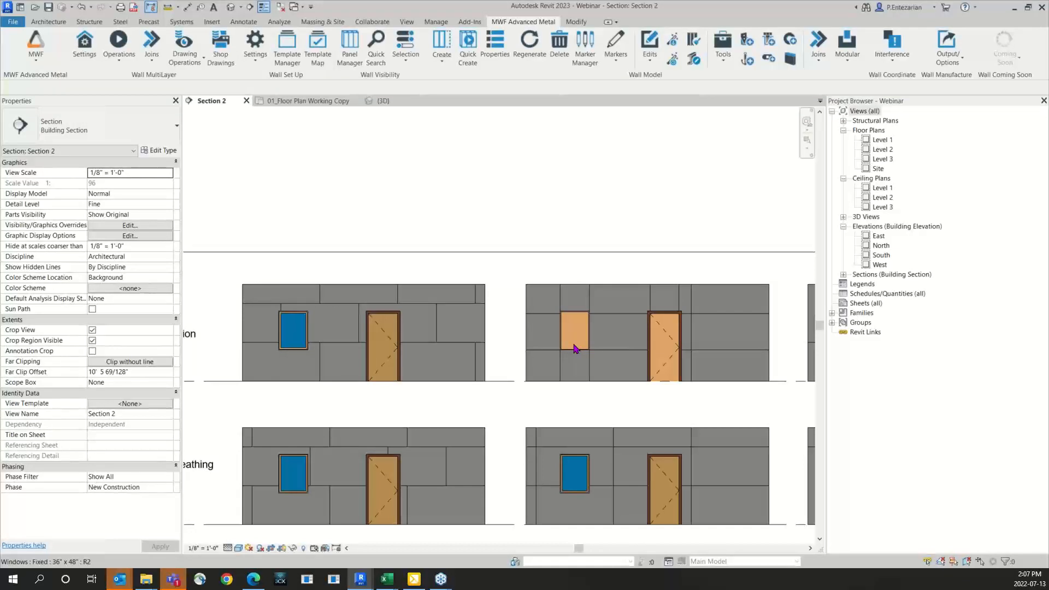
Step: Examine the label properties of the end stud nearest the window in the Layout Direction row's Horizontally Staggered wall
scroll(574, 348, "down", 1)
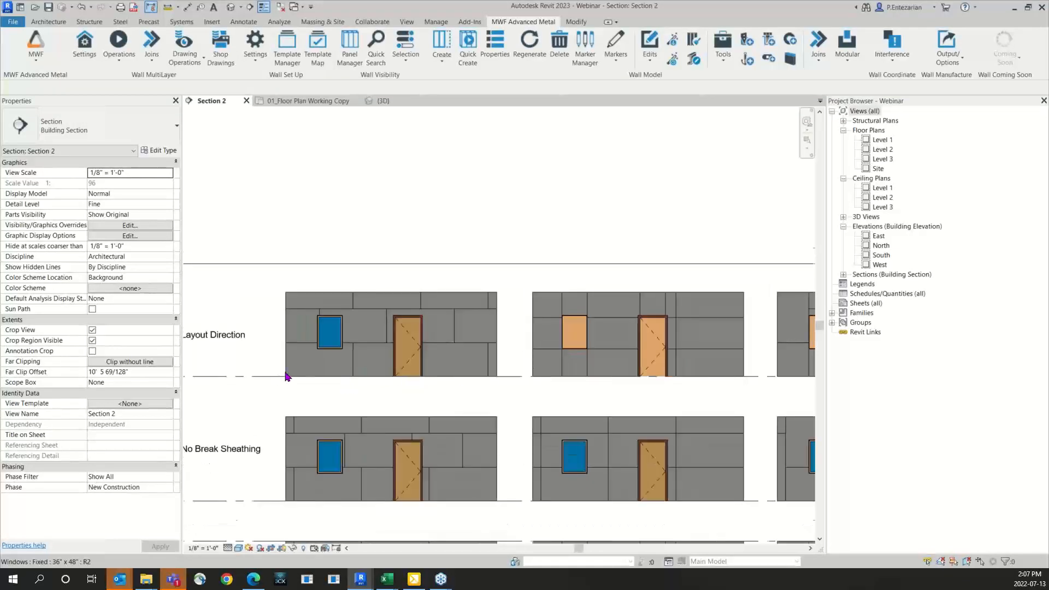
scroll(287, 376, "up", 1)
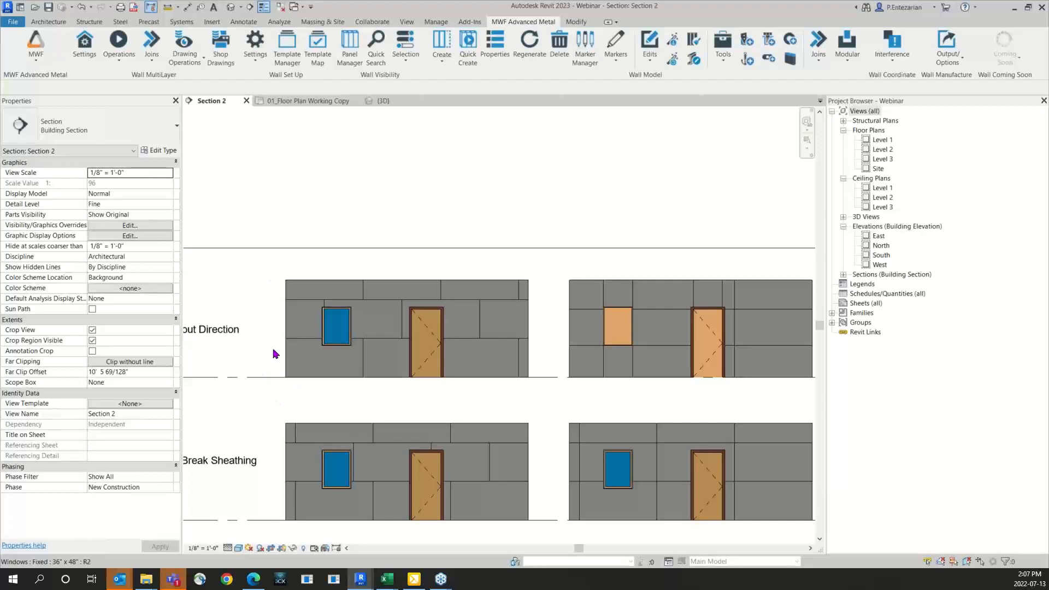
scroll(275, 354, "up", 1)
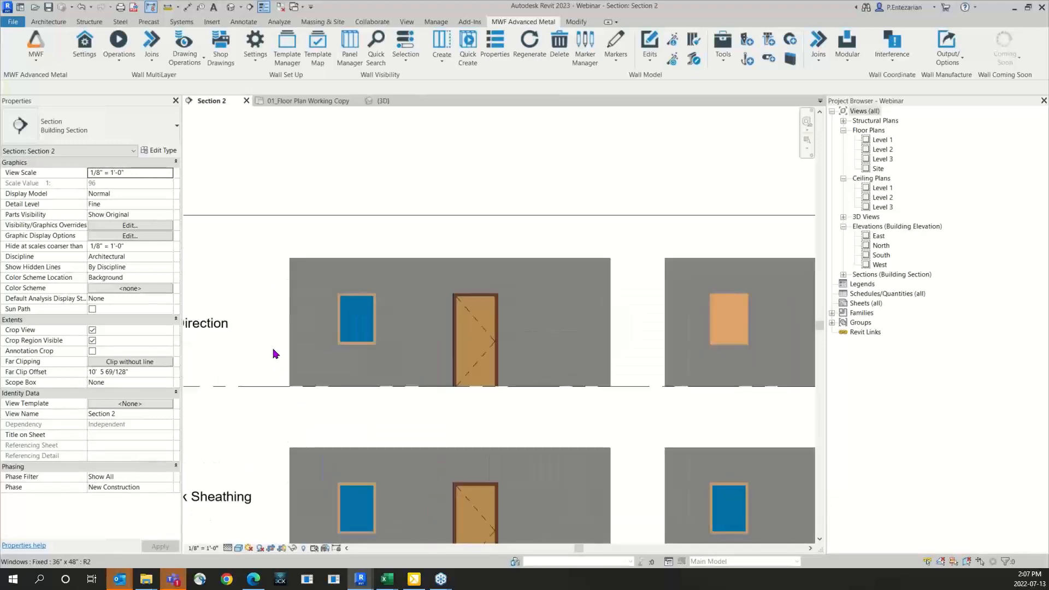
left_click(293, 400)
scroll(134, 451, "down", 3)
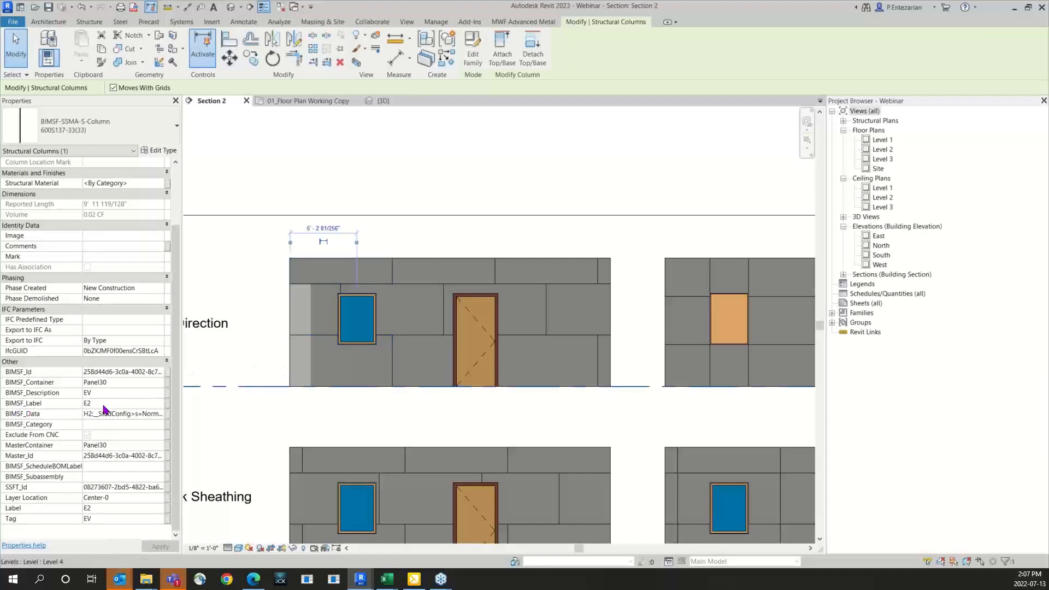
left_click(312, 404)
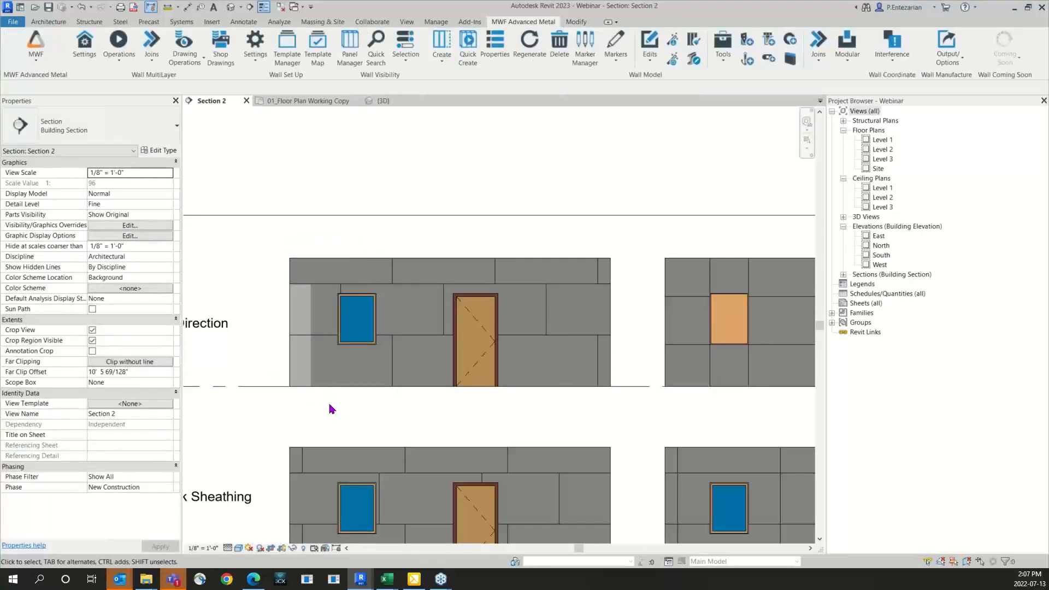
Step: Examine the properties of the sheathing panel beneath the window in the Layout Direction row's Horizontally Staggered wall
scroll(321, 403, "up", 2)
left_click(319, 376)
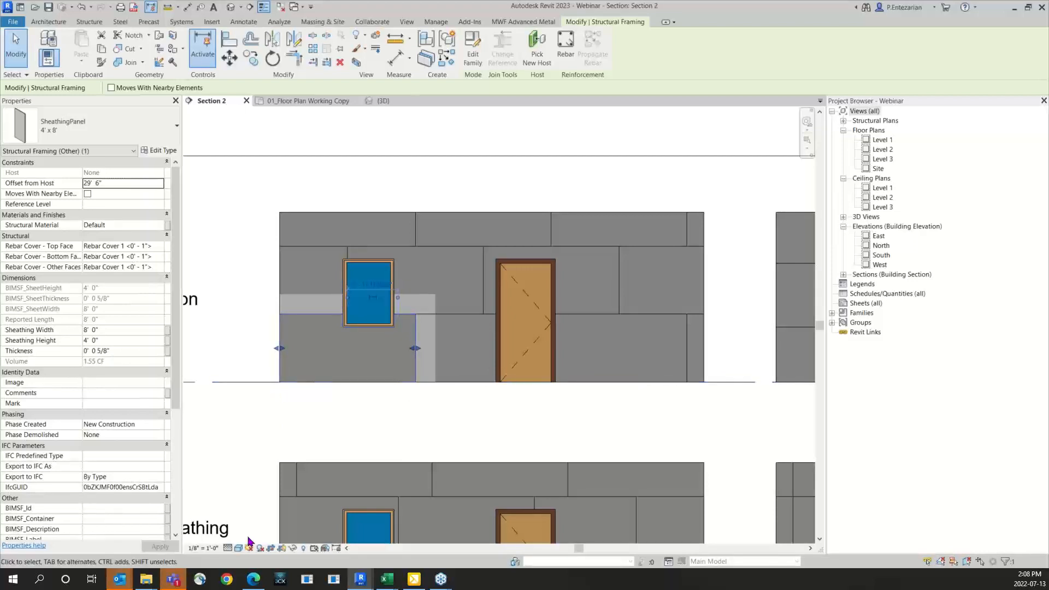
left_click(319, 421)
scroll(319, 421, "down", 4)
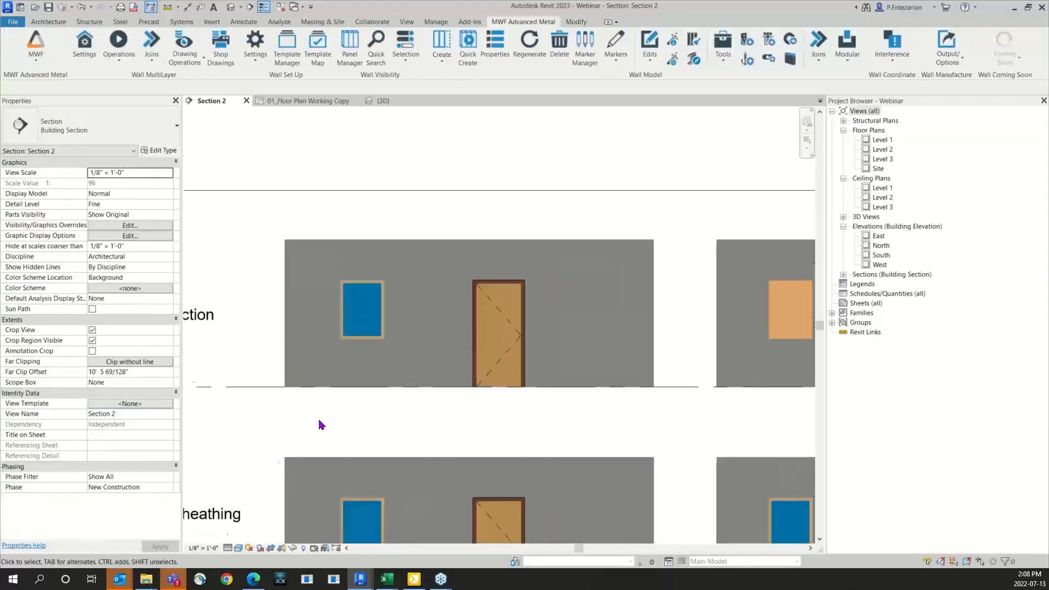
Step: Unlock the sheathing layer of the Horizontally Tilled wall in the Layout Direction row and set its layout direction to Both Sides
middle_click_drag(600, 451, 357, 473)
left_click(433, 347)
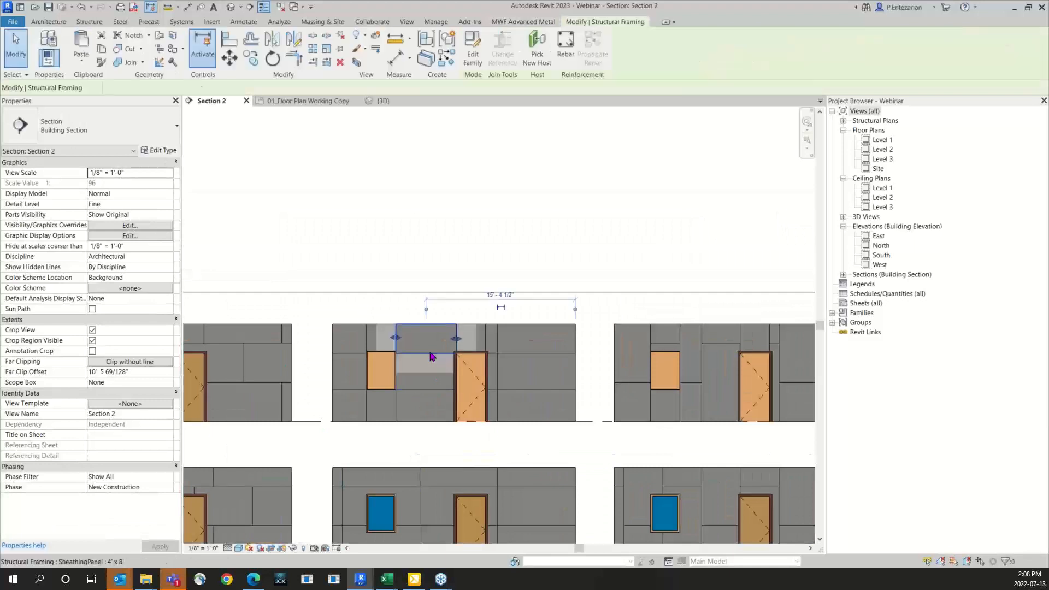
left_click(120, 64)
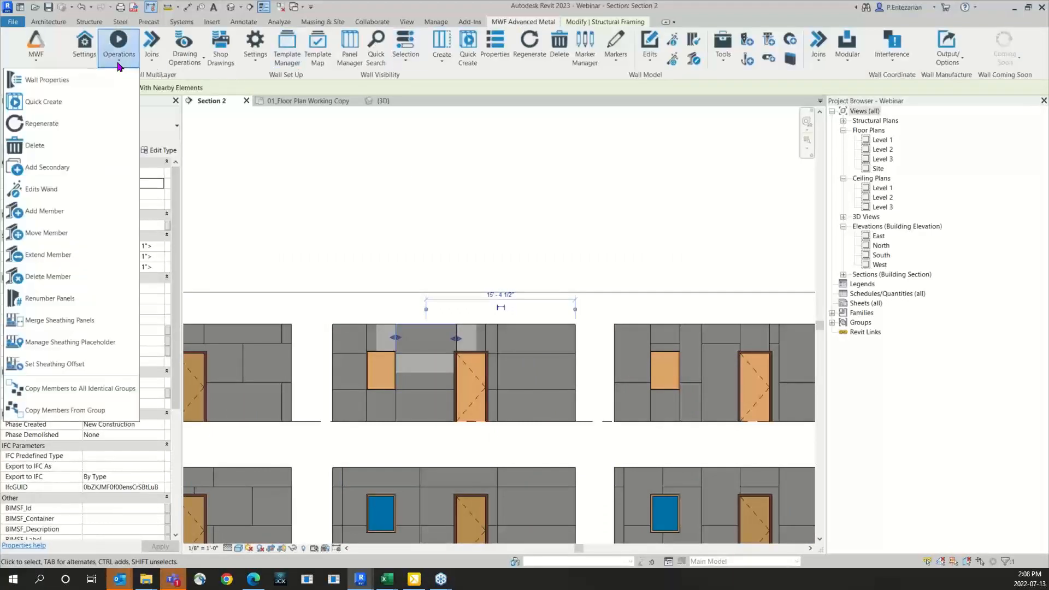
left_click(46, 80)
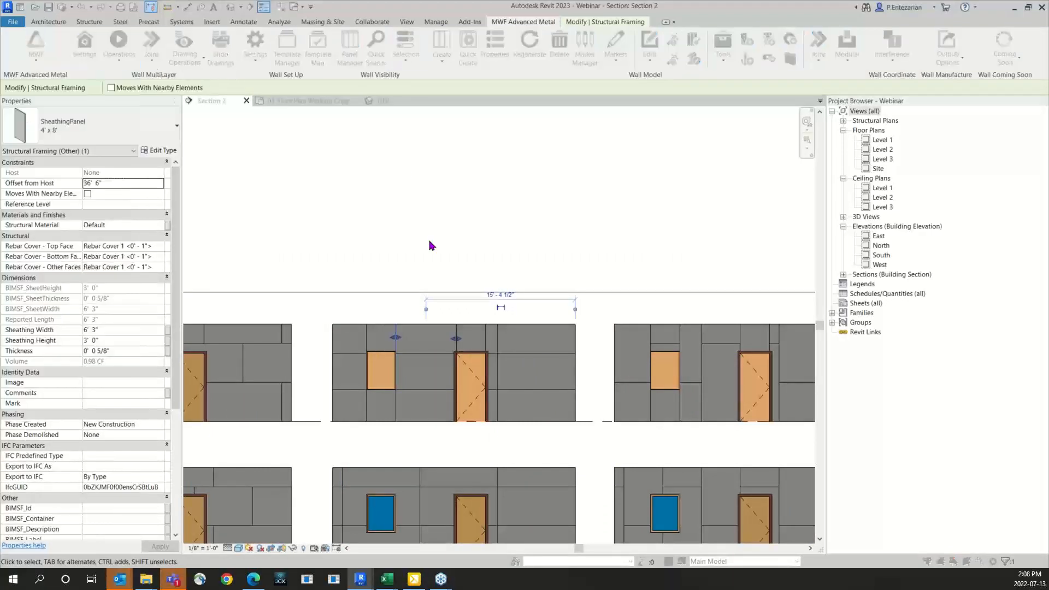
left_click_drag(0, 104, 503, 139)
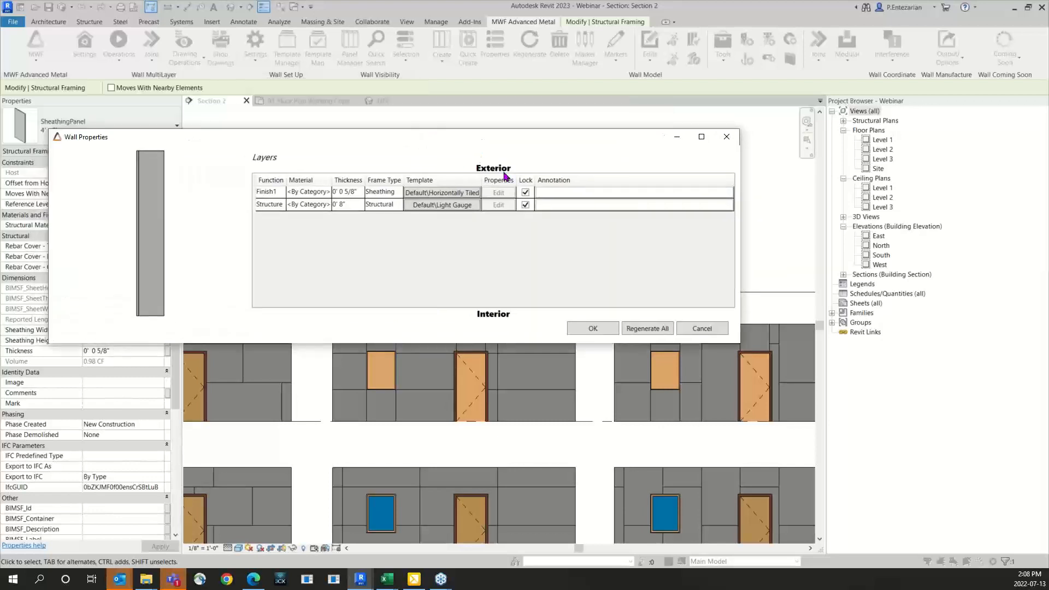
left_click(525, 193)
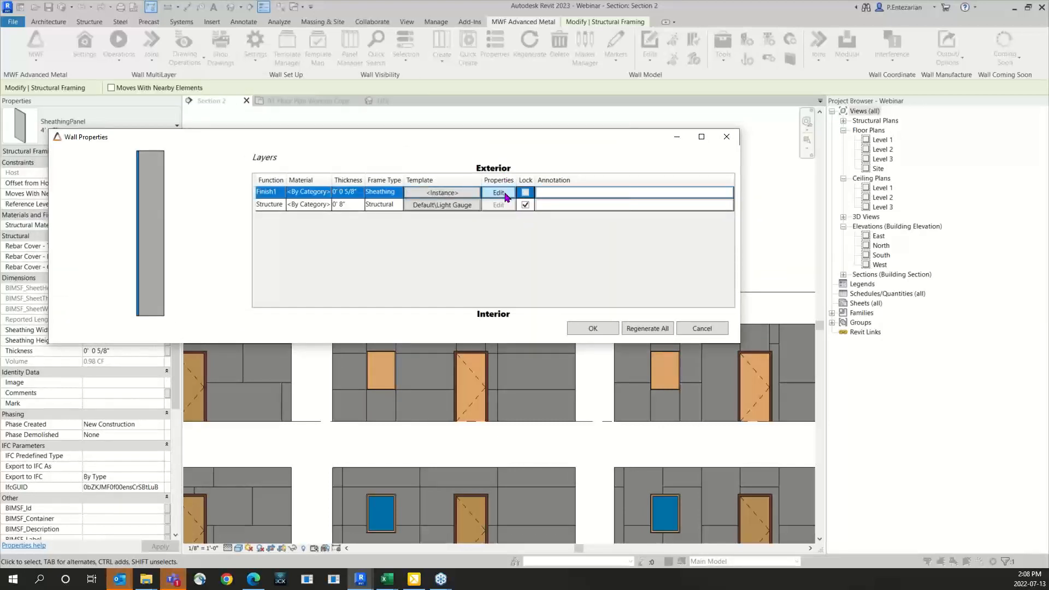
left_click(499, 193)
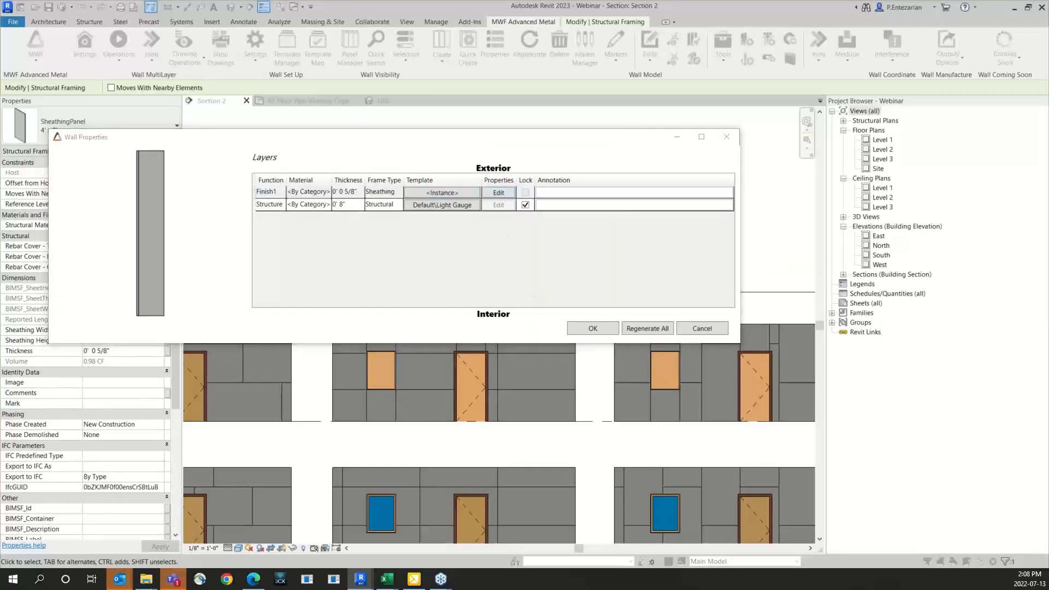
left_click(382, 167)
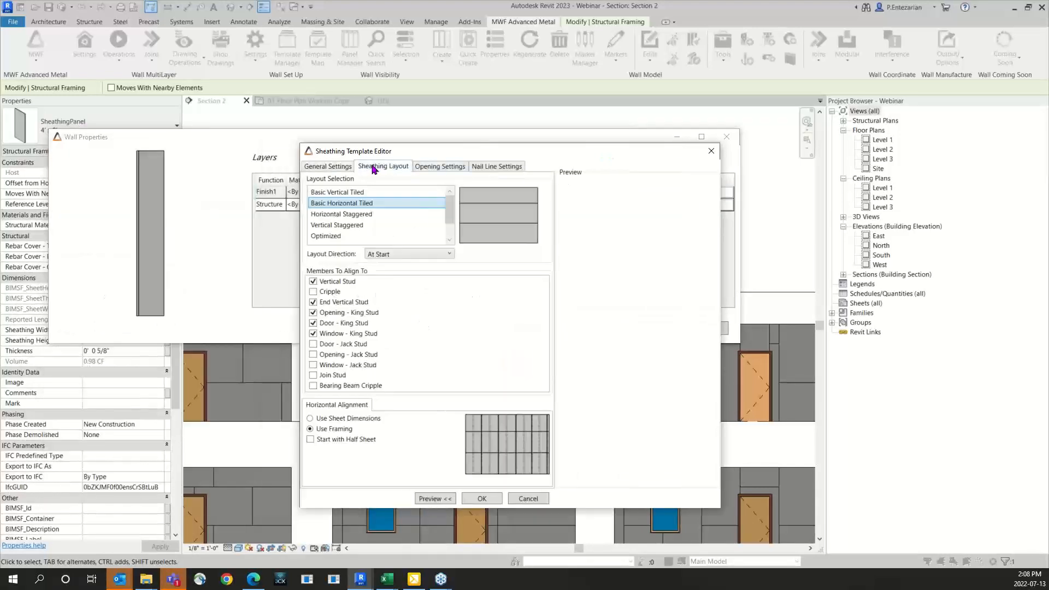
left_click(405, 255)
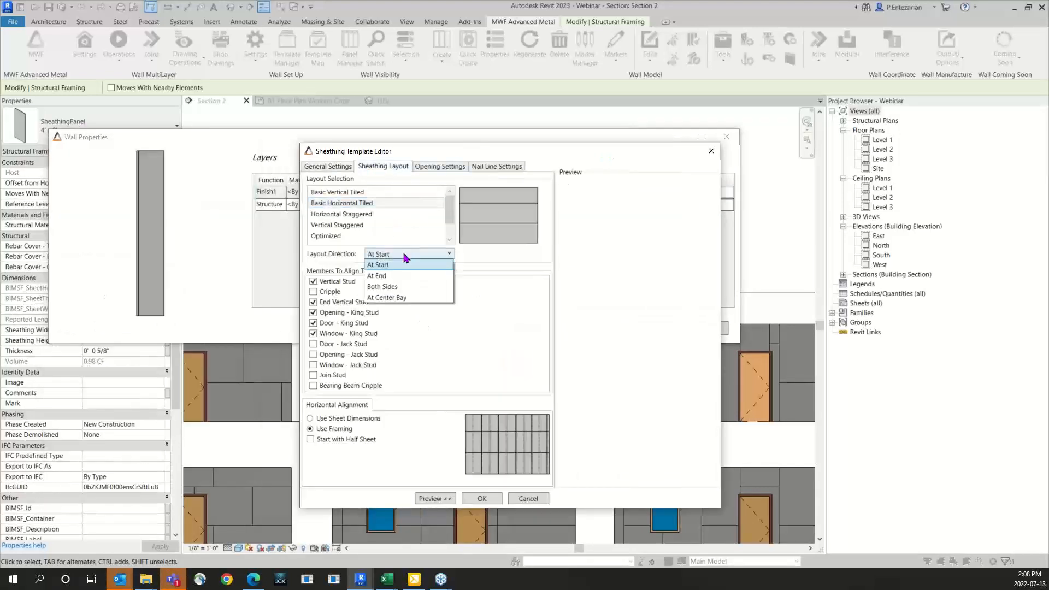
left_click(405, 288)
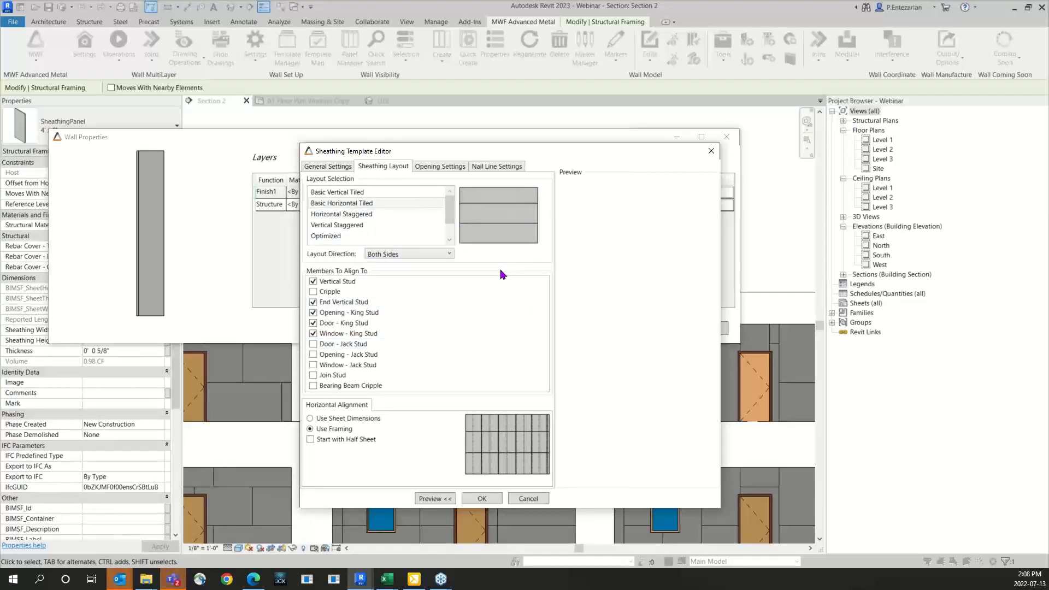
Step: Disable breaking sheathing panels at opening bounds for the Horizontally Tilled wall's sheathing layer and regenerate all its layers
left_click(443, 167)
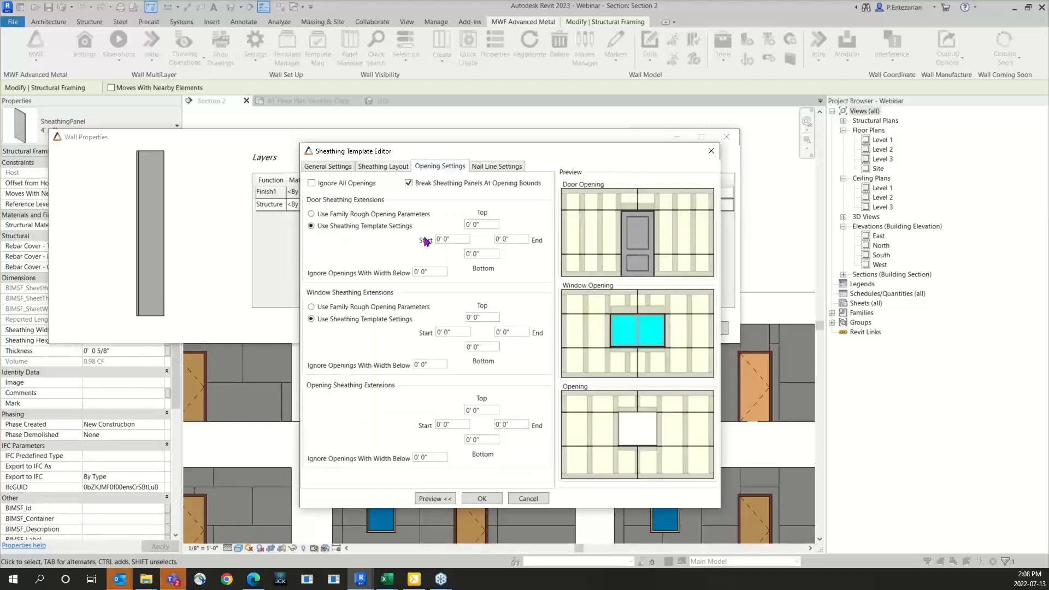
left_click(410, 184)
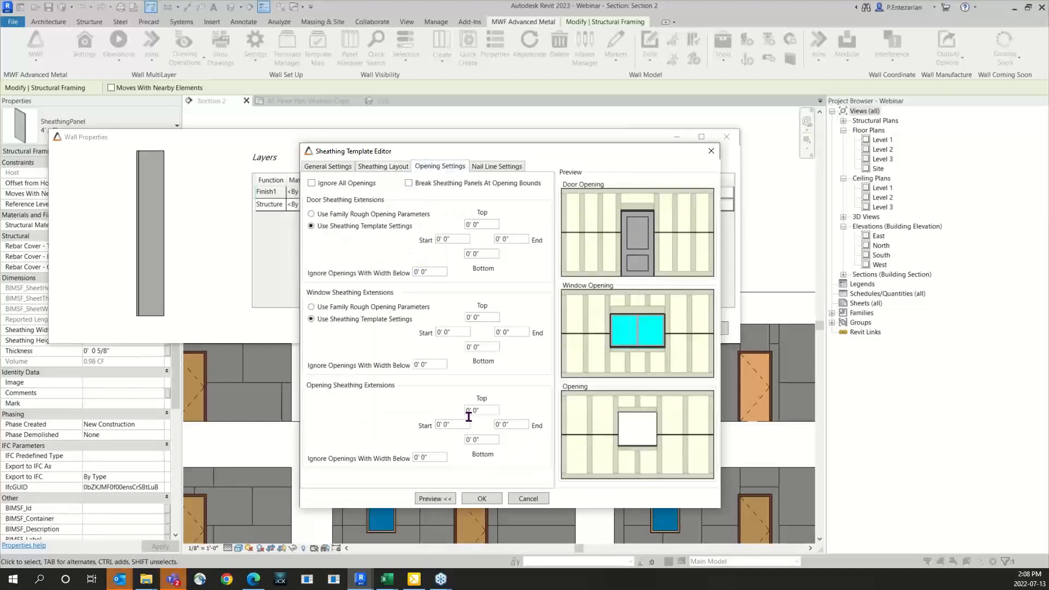
left_click(481, 498)
left_click(644, 329)
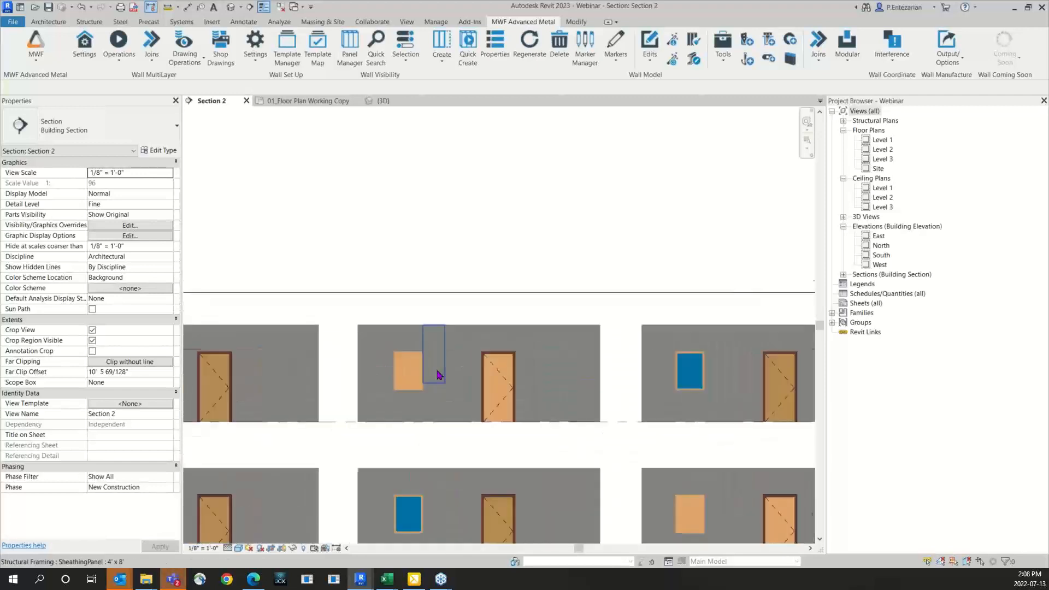
Step: Unlock the sheathing layer of the Layout Direction row's Vertically Staggered wall and set its layout direction to At Center Bay
left_click(468, 332)
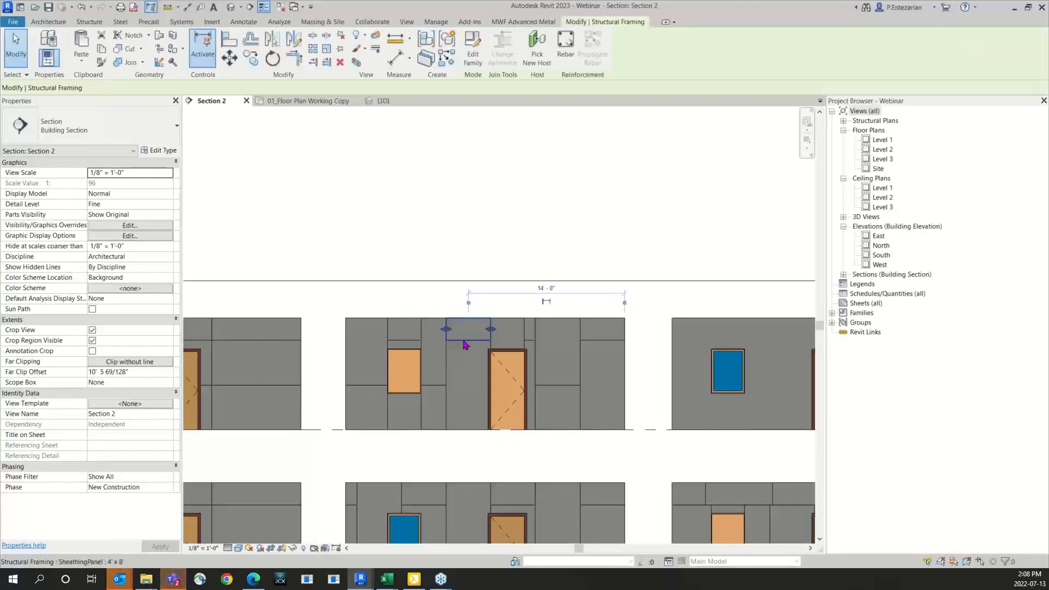
left_click(529, 22)
left_click(118, 48)
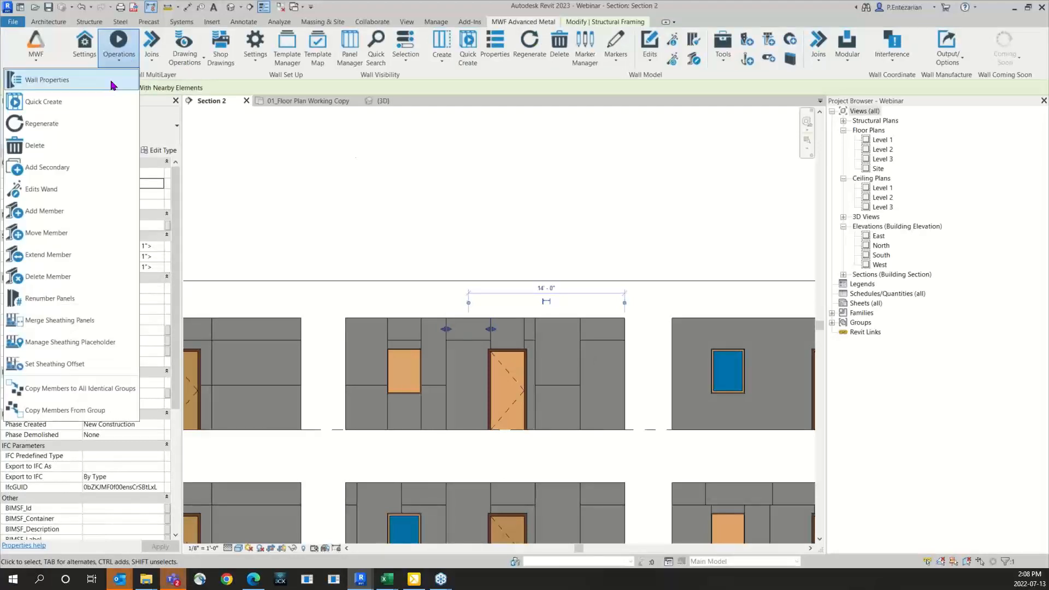
left_click(47, 80)
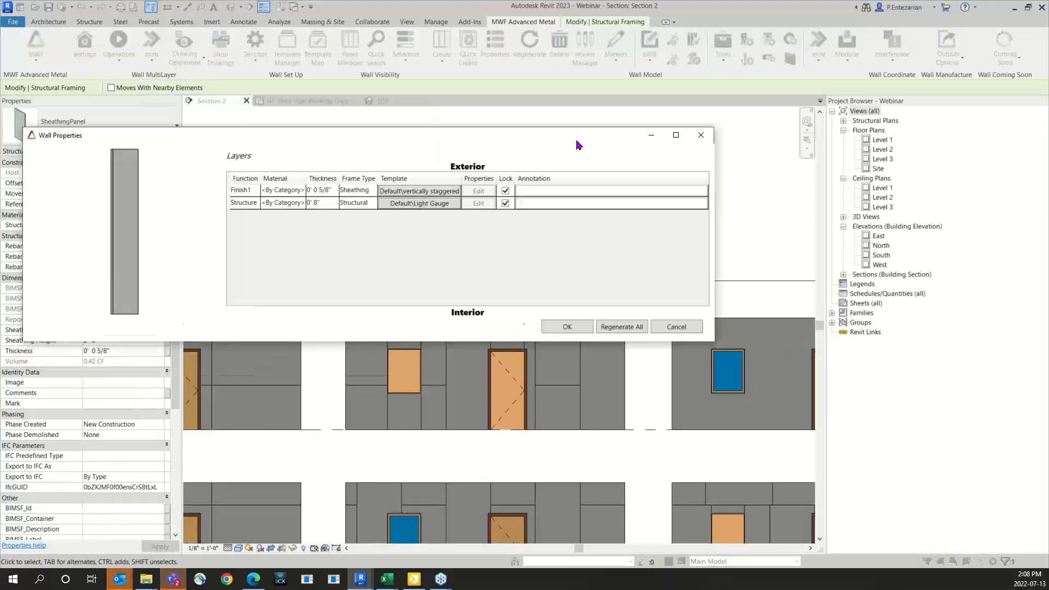
left_click(590, 201)
left_click(567, 202)
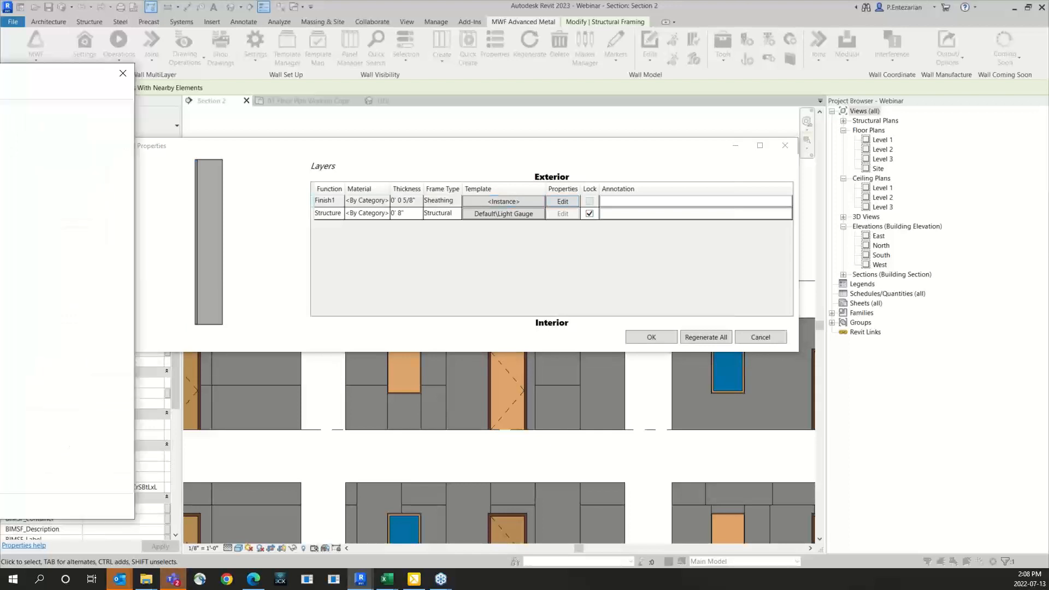
left_click(387, 99)
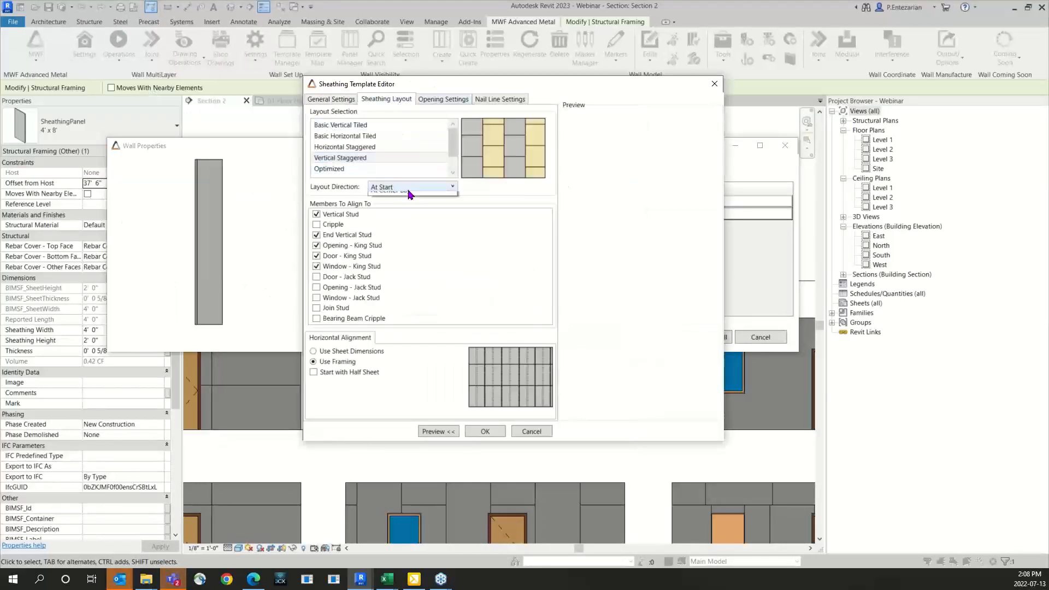
left_click(431, 187)
left_click(404, 228)
Step: Disable breaking sheathing panels at opening bounds for the Vertically Staggered wall's sheathing layer and regenerate all its layers
left_click(445, 98)
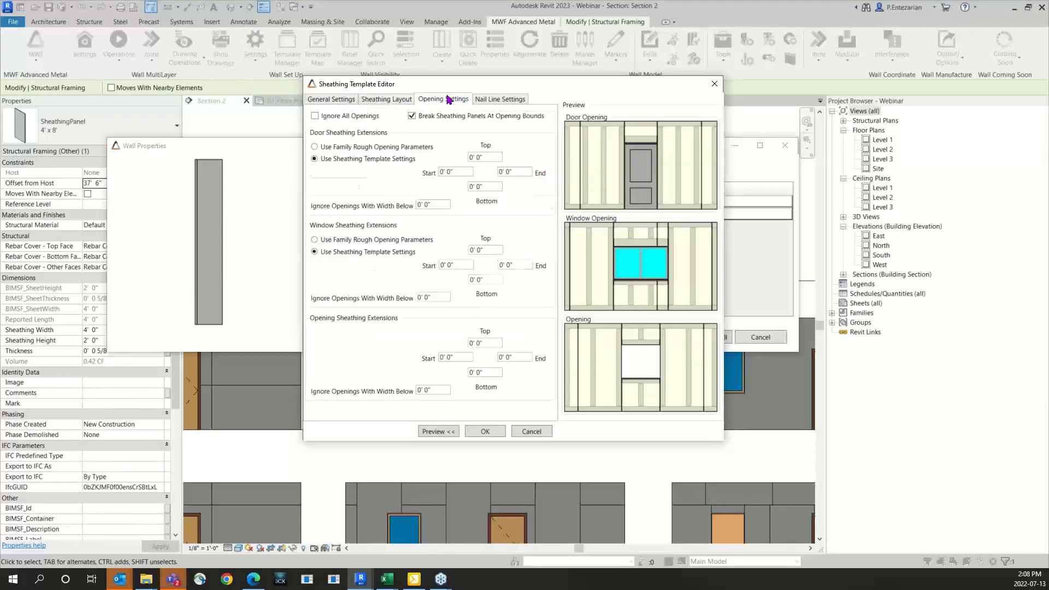
left_click(483, 431)
left_click(702, 335)
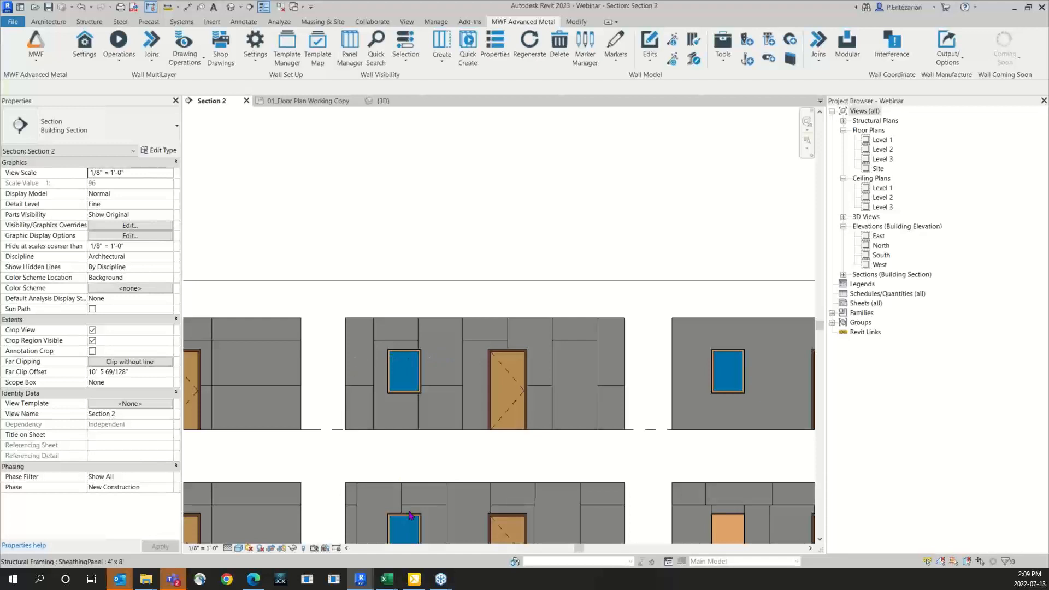
Step: Open the 3D view of the roof model and switch MWF to the Truss module
scroll(468, 350, "down", 5)
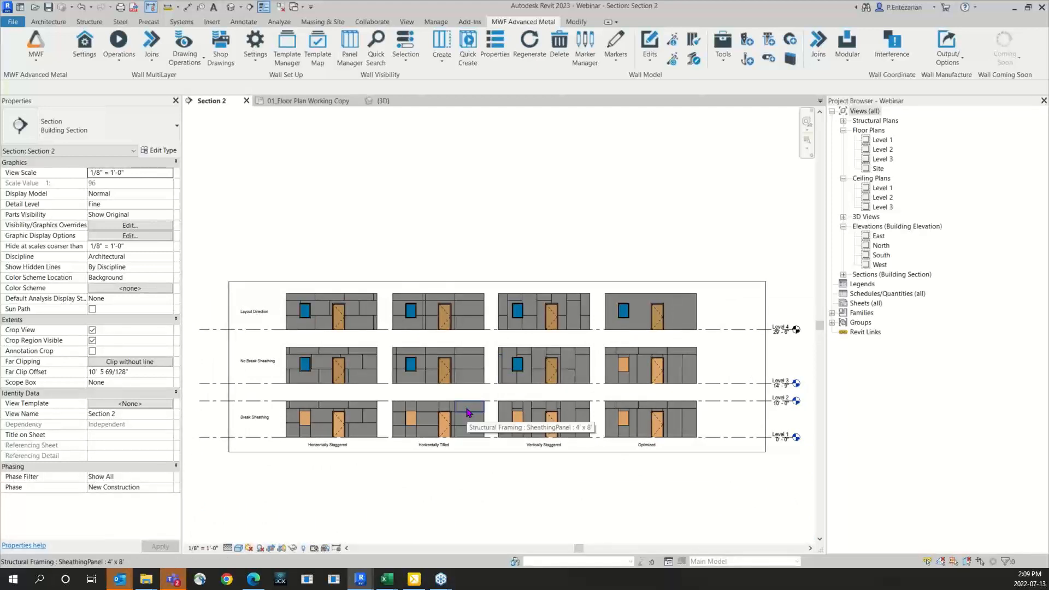
scroll(467, 413, "up", 1)
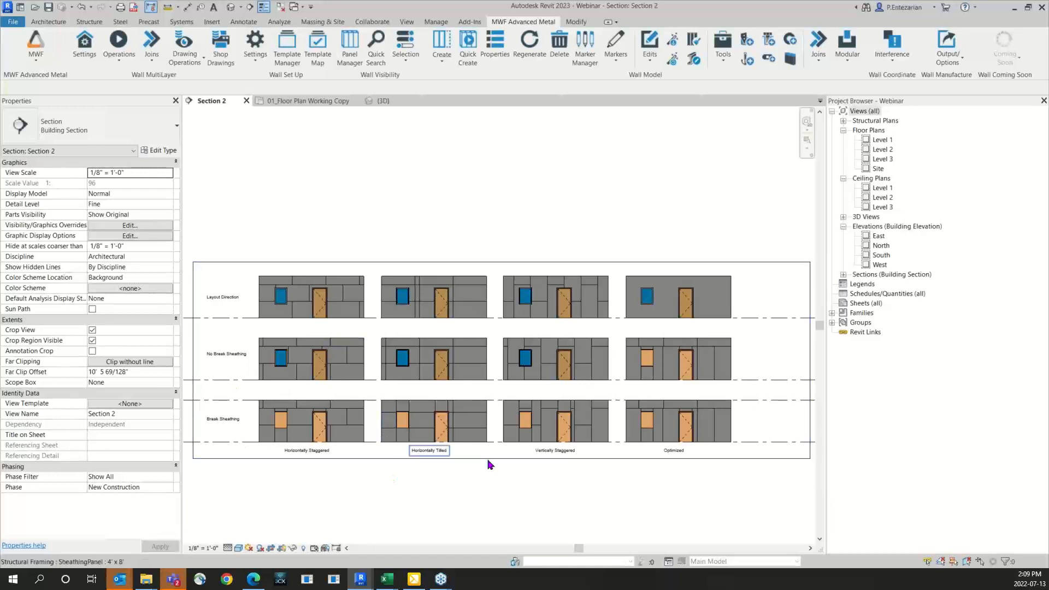
left_click(383, 100)
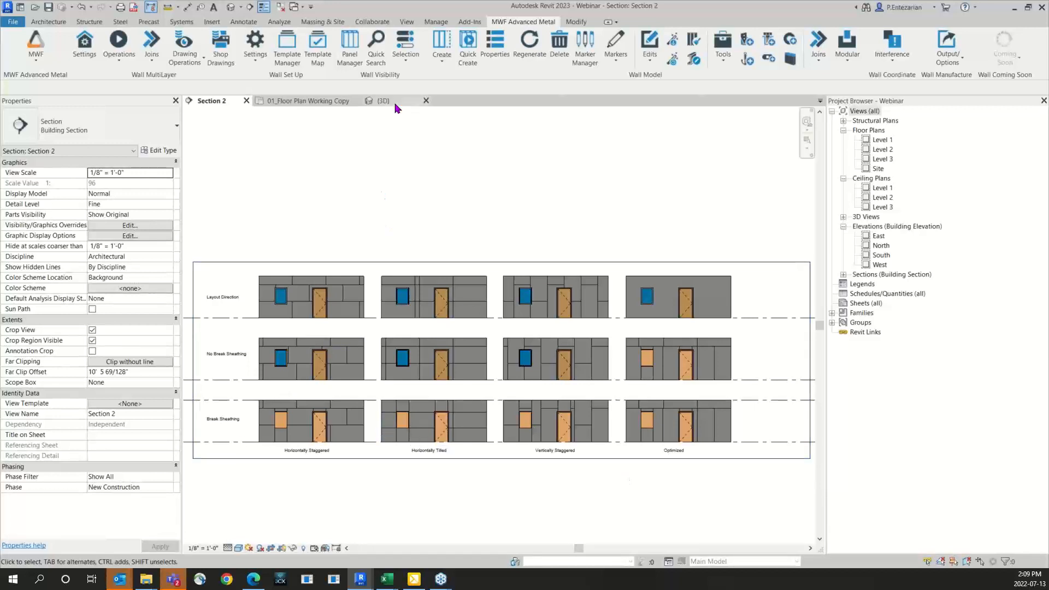
left_click(36, 49)
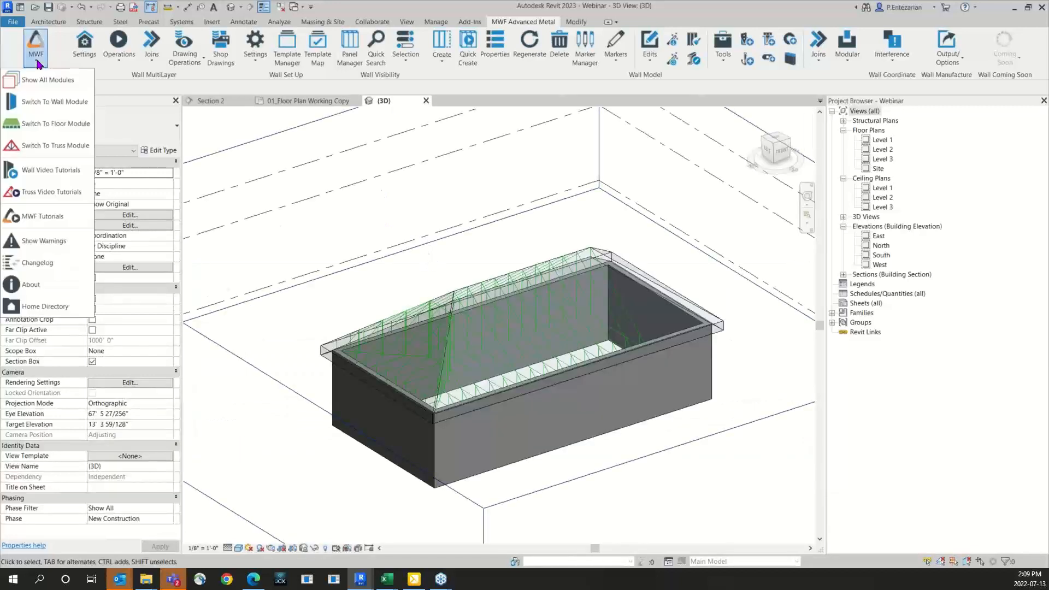
left_click(46, 127)
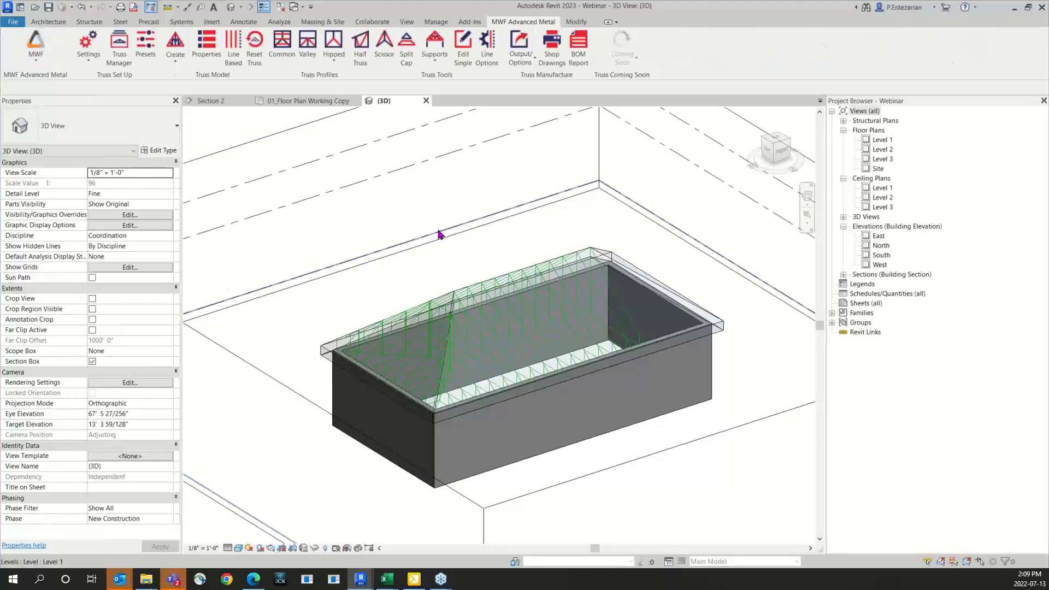
Step: Examine the trusses around the roof's hip corner and the available hipped truss profile types
scroll(440, 268, "up", 2)
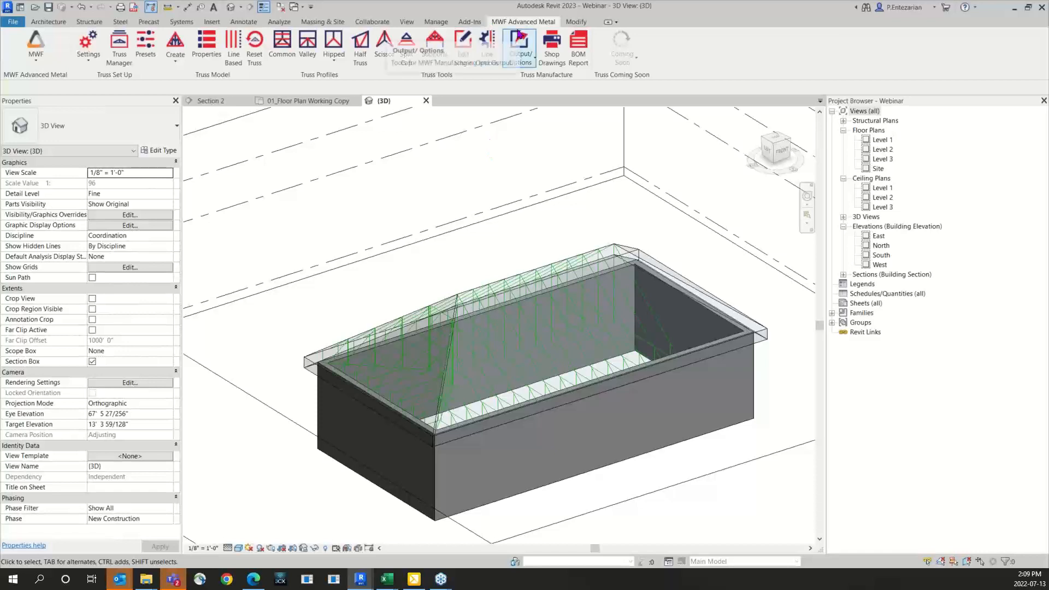
scroll(417, 405, "up", 5)
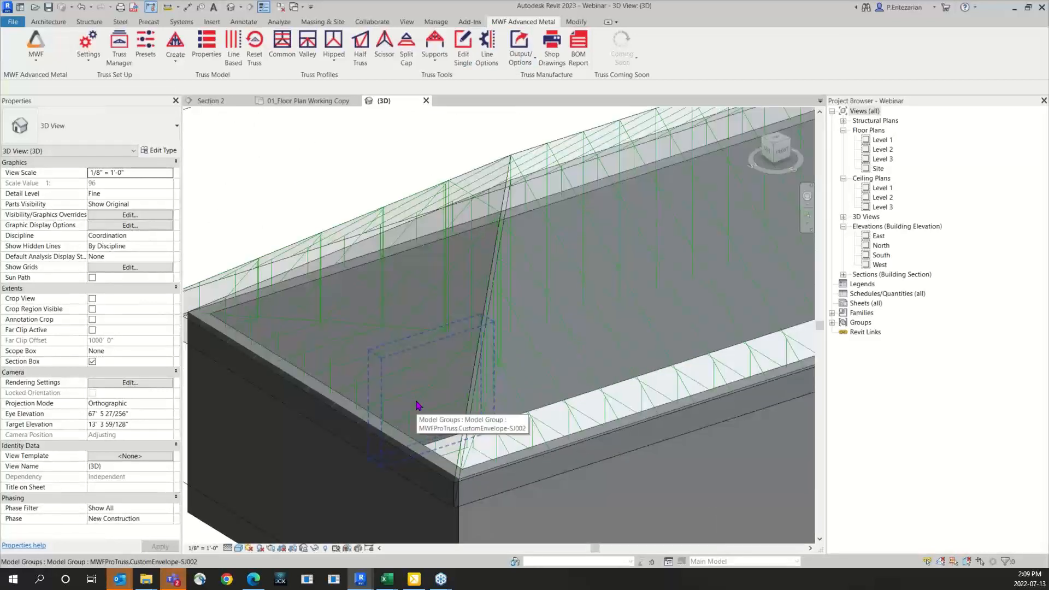
scroll(464, 451, "down", 2)
middle_click_drag(471, 454, 476, 544, "shift")
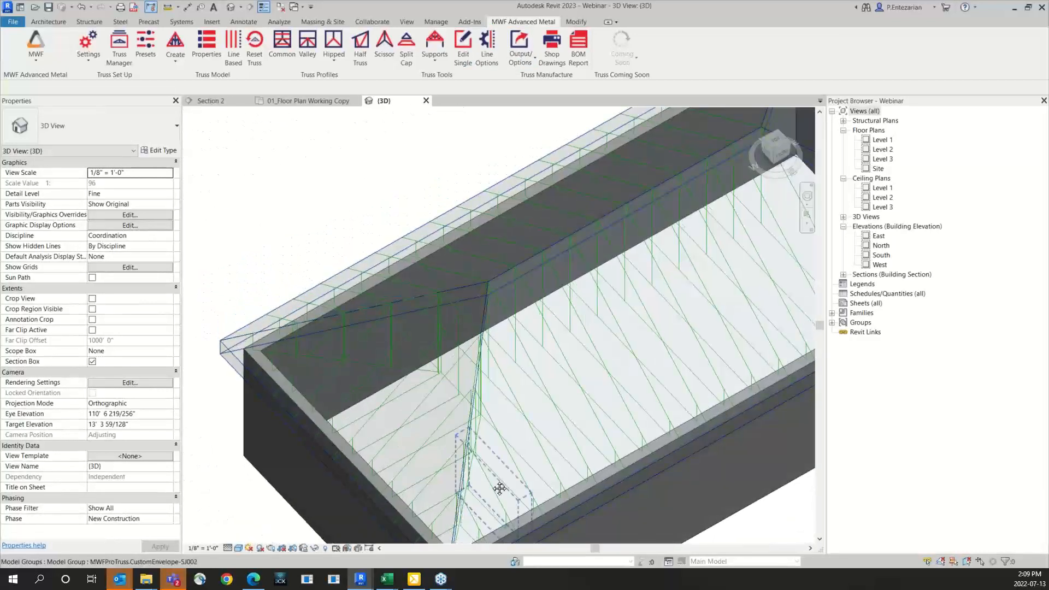
scroll(481, 453, "up", 3)
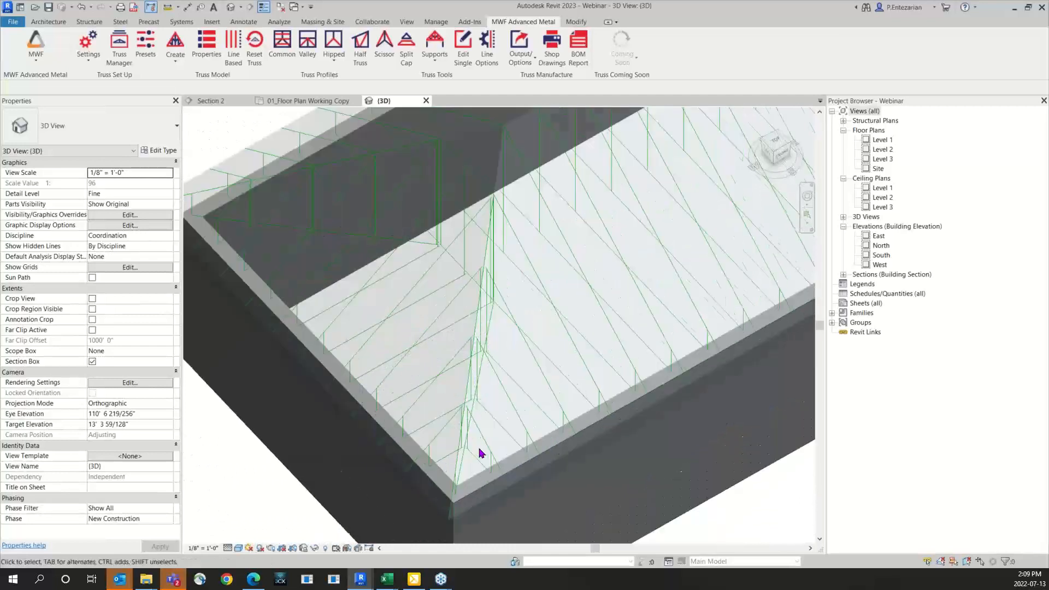
left_click(334, 57)
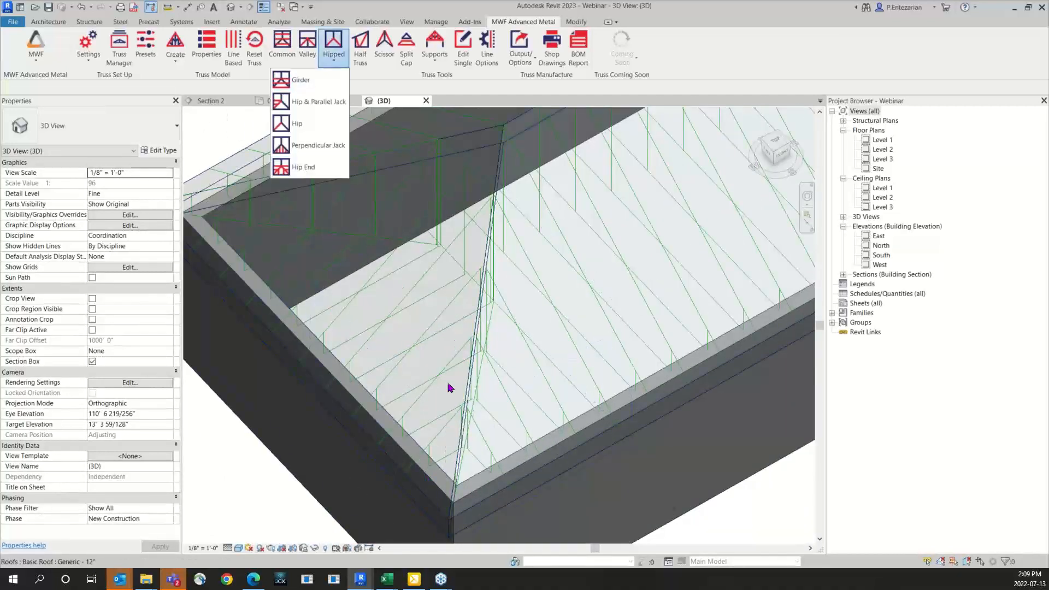
left_click(495, 435)
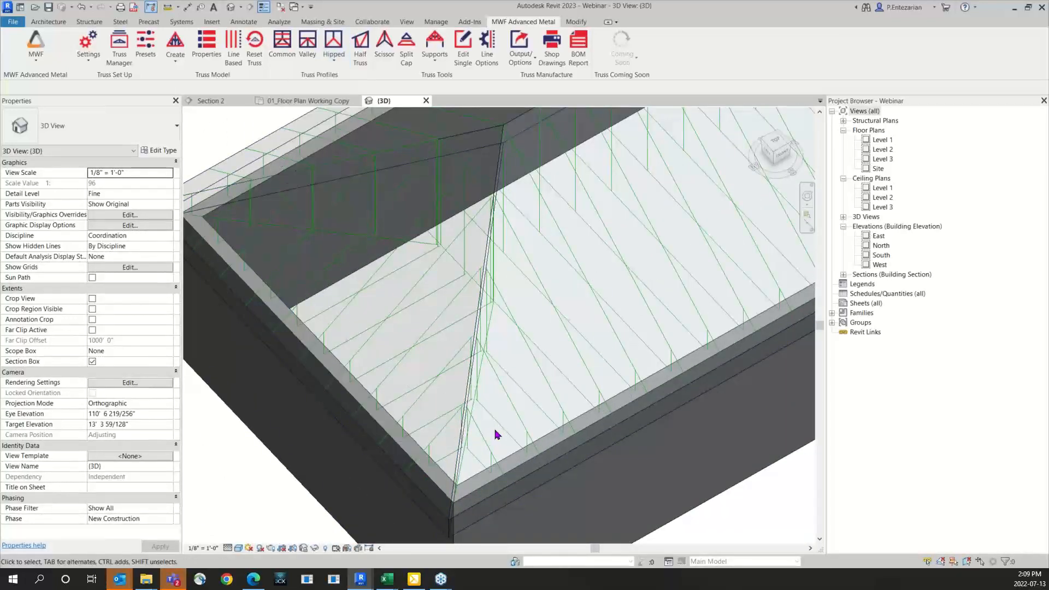
Step: Review the truss support and connection tools and select a jack truss group beside the hip line
left_click(434, 54)
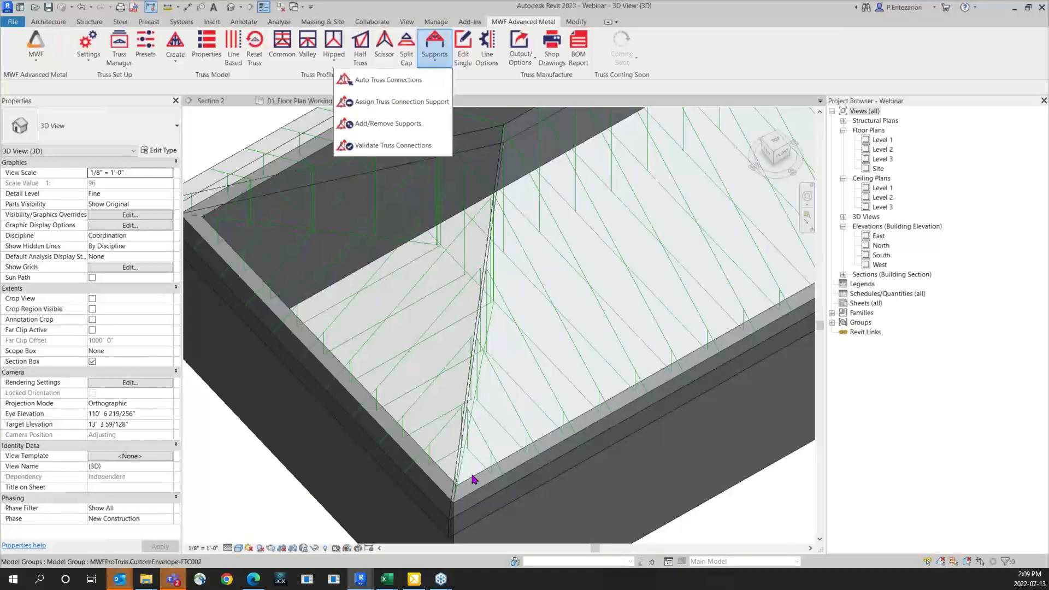
left_click(497, 393)
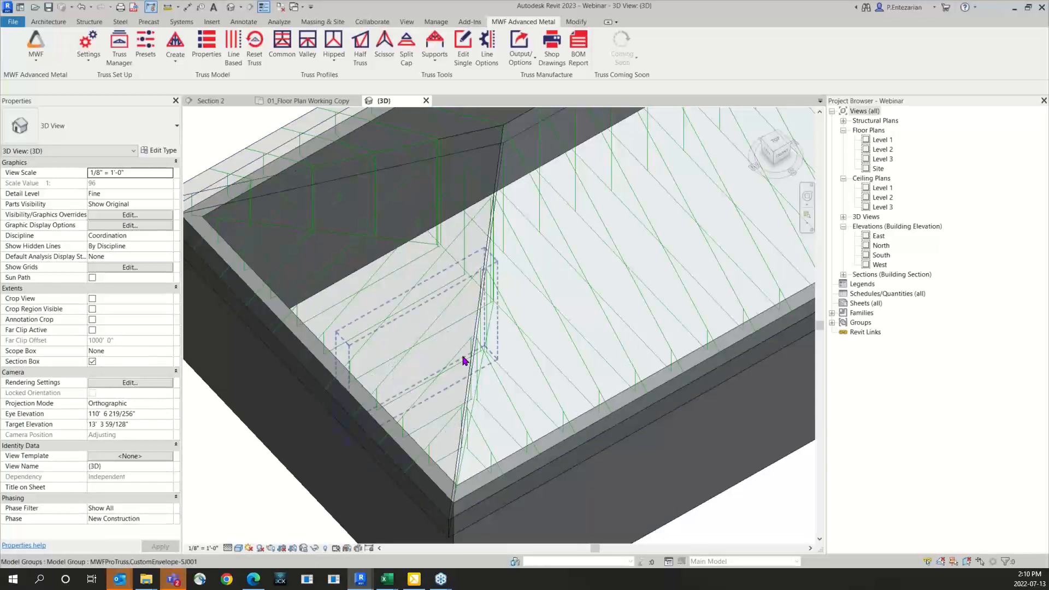
left_click(544, 377)
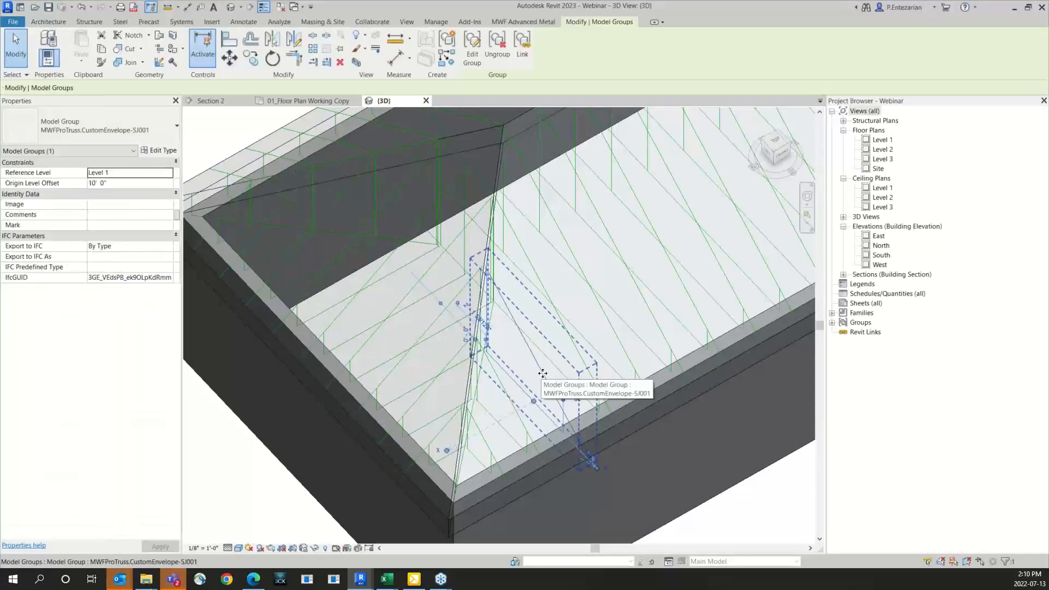
Step: Isolate the selected jack truss group in the 3D view and turn it to show its full profile
key("h")
key("i")
left_click(610, 318)
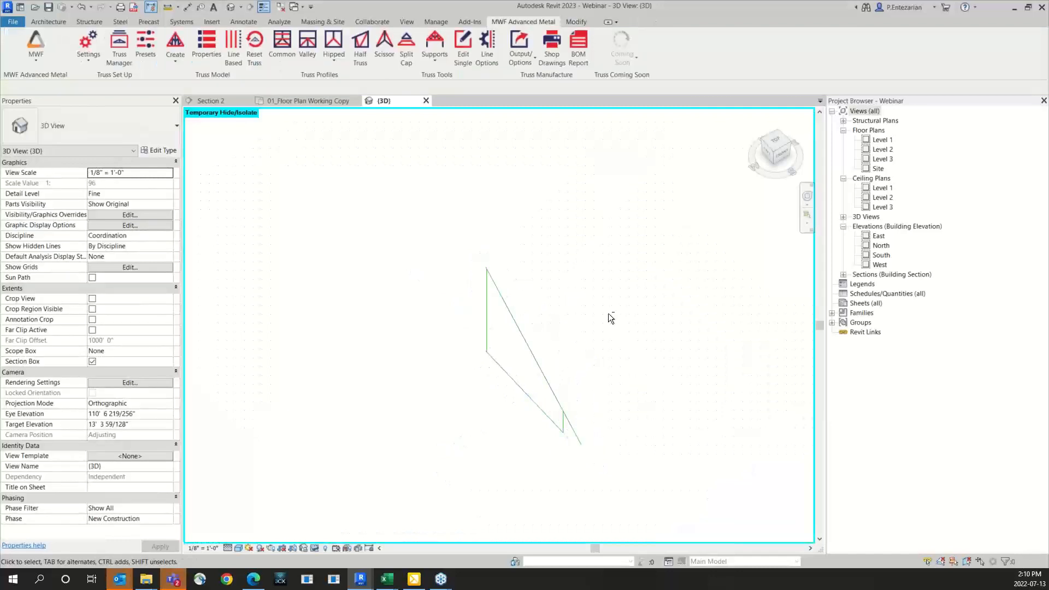
middle_click_drag(610, 316, 637, 275, "shift")
middle_click_drag(543, 298, 454, 313)
scroll(451, 310, "up", 3)
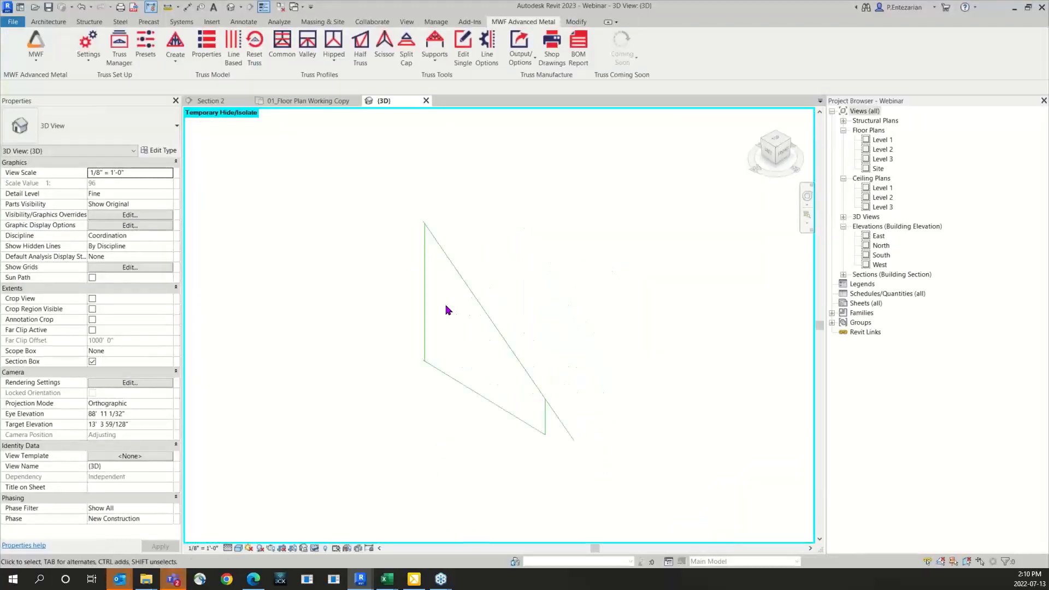
Step: Assign the Top Track physical member setting to the jack truss's sloped line with Line Options
left_click(467, 273)
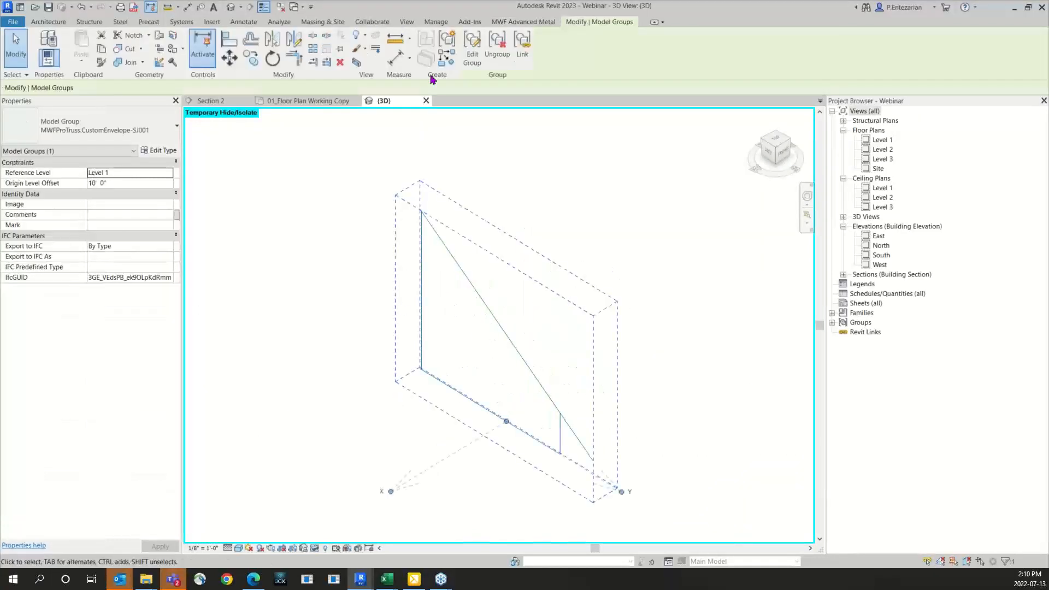
left_click(524, 21)
left_click(488, 59)
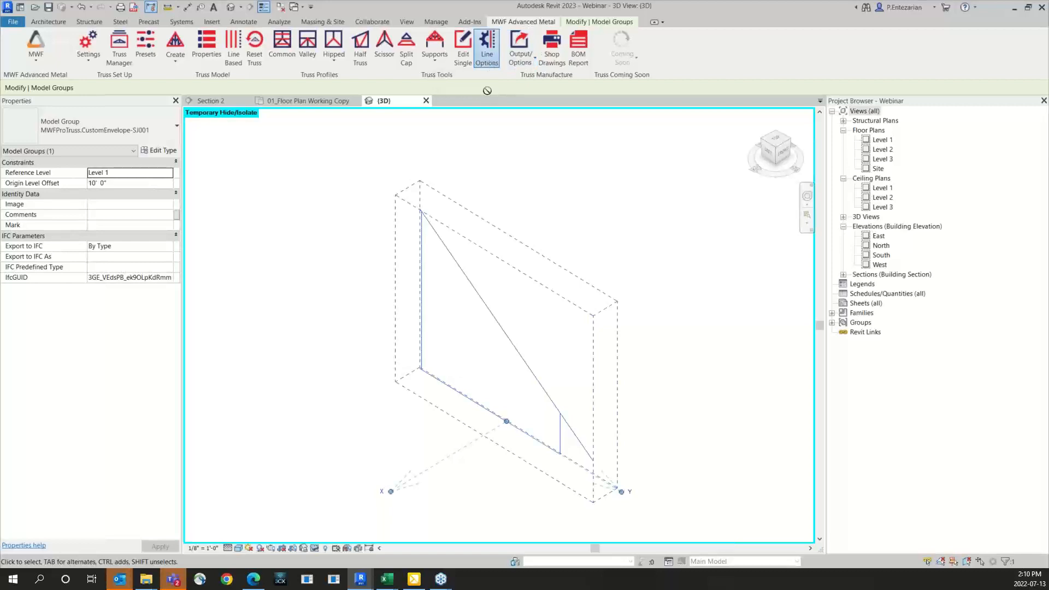
left_click(465, 275)
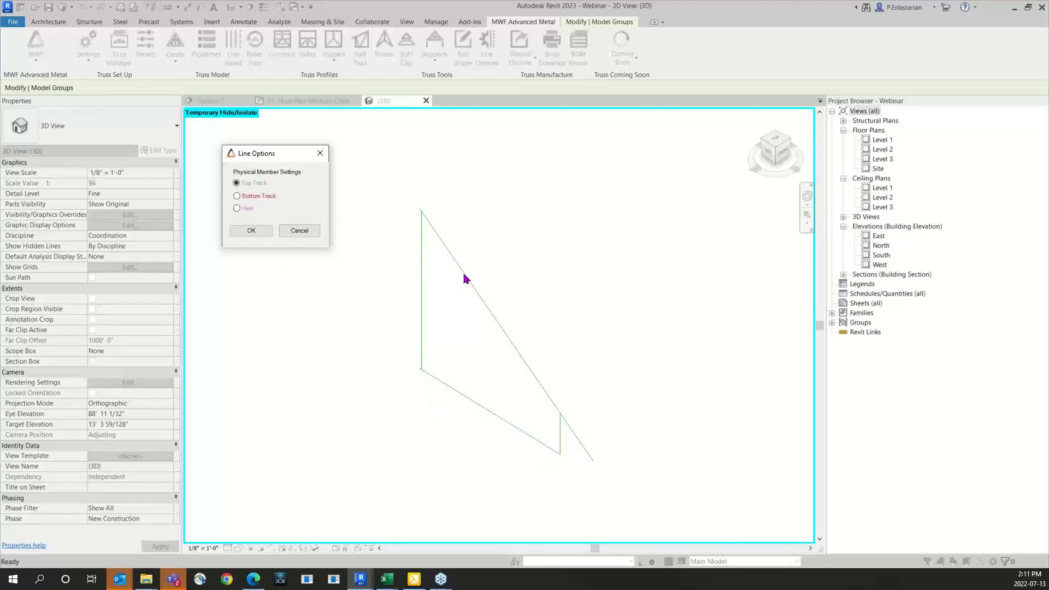
left_click(250, 233)
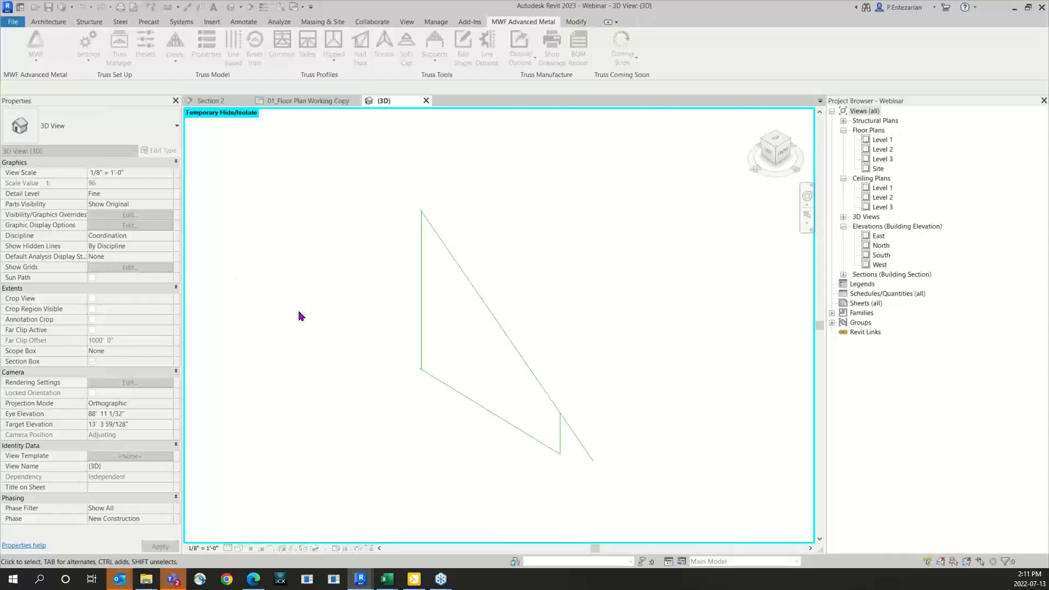
Step: Assign the Bottom Track physical member setting to the jack truss's bottom line with Line Options
left_click(423, 284)
left_click(529, 25)
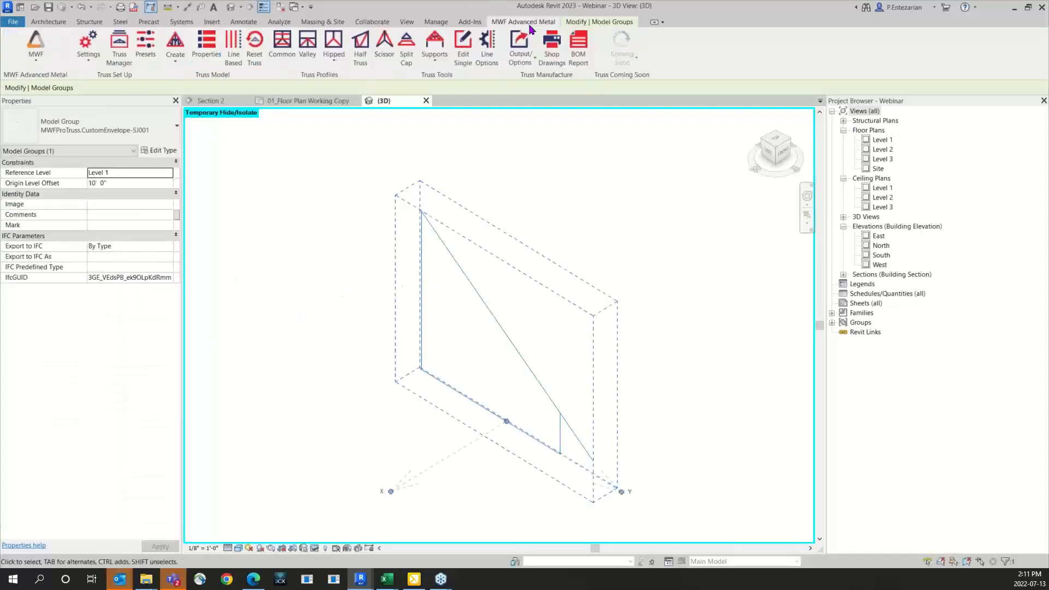
left_click(487, 49)
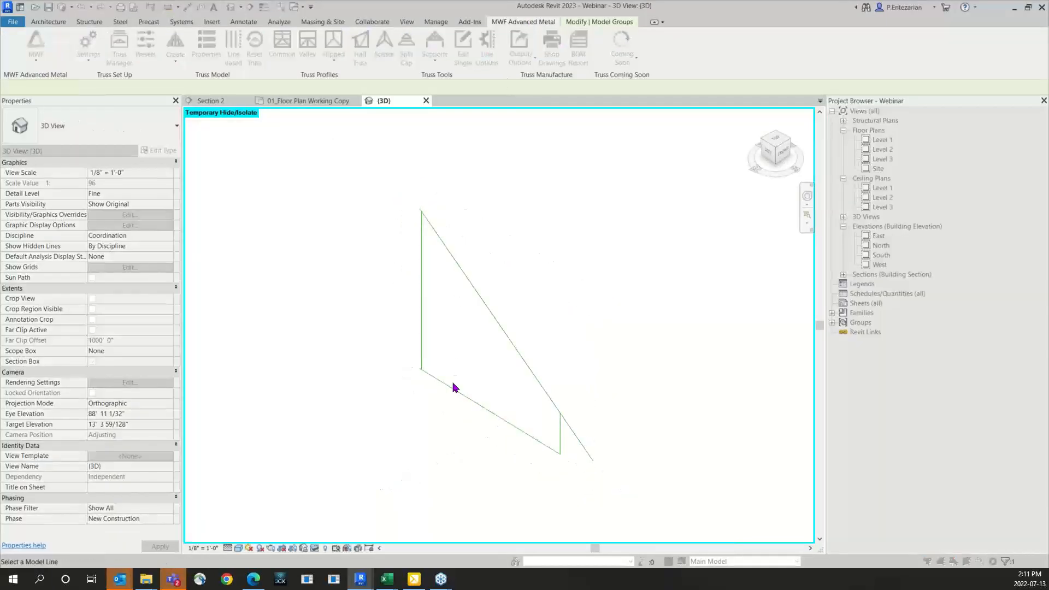
left_click(453, 389)
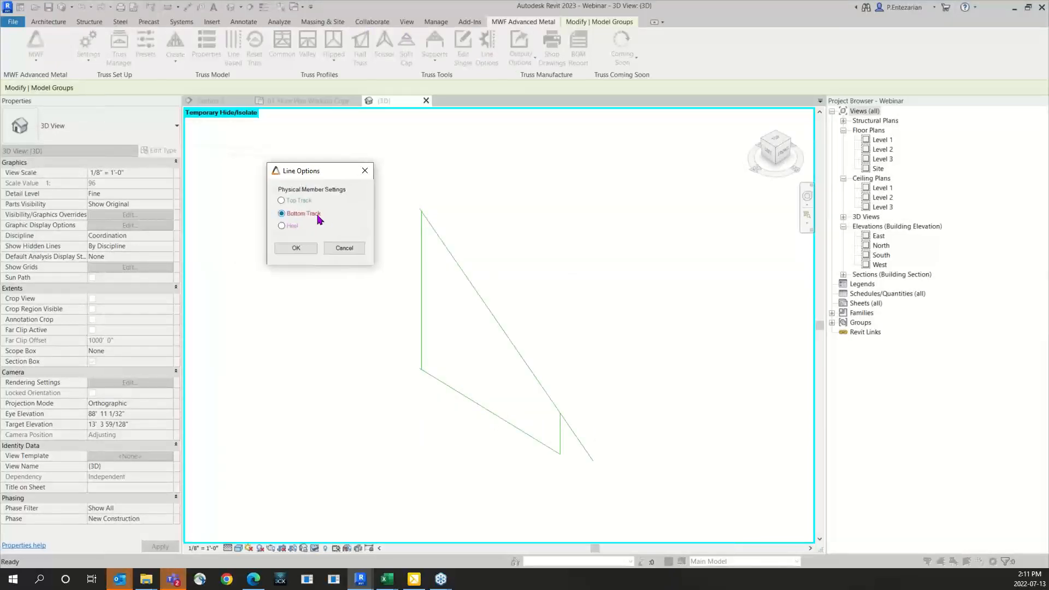
left_click(298, 249)
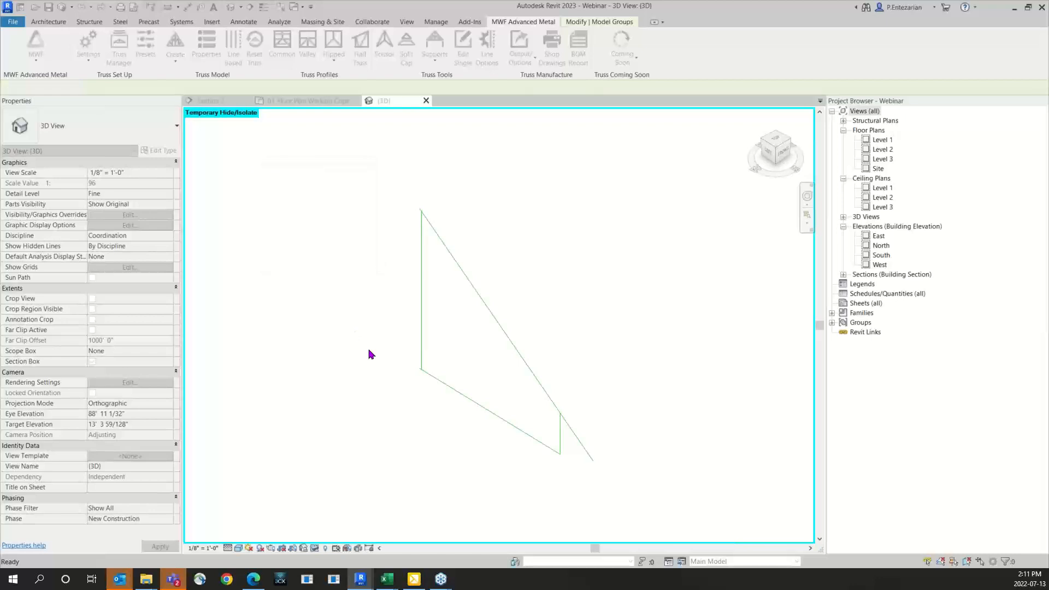
Step: Assign the Heel physical member setting to the jack truss's tall vertical line with Line Options
left_click(442, 241)
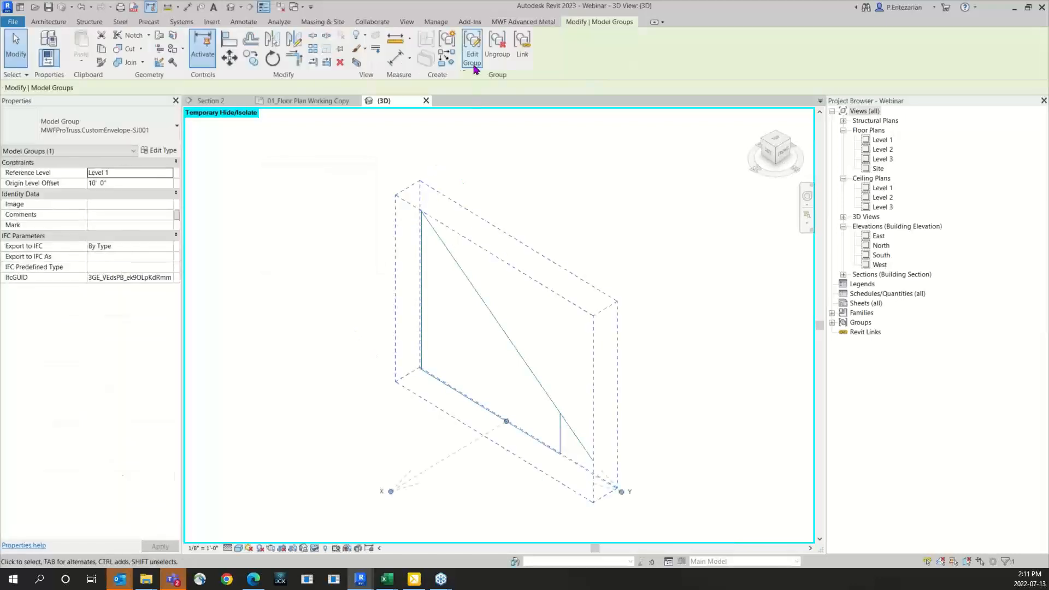
left_click(523, 21)
left_click(487, 44)
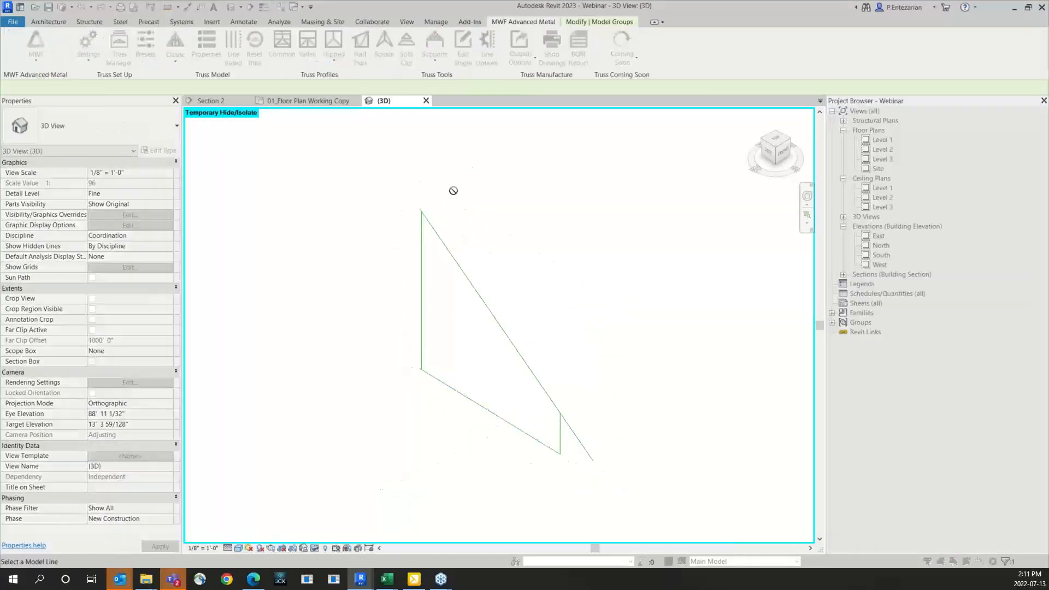
left_click(425, 267)
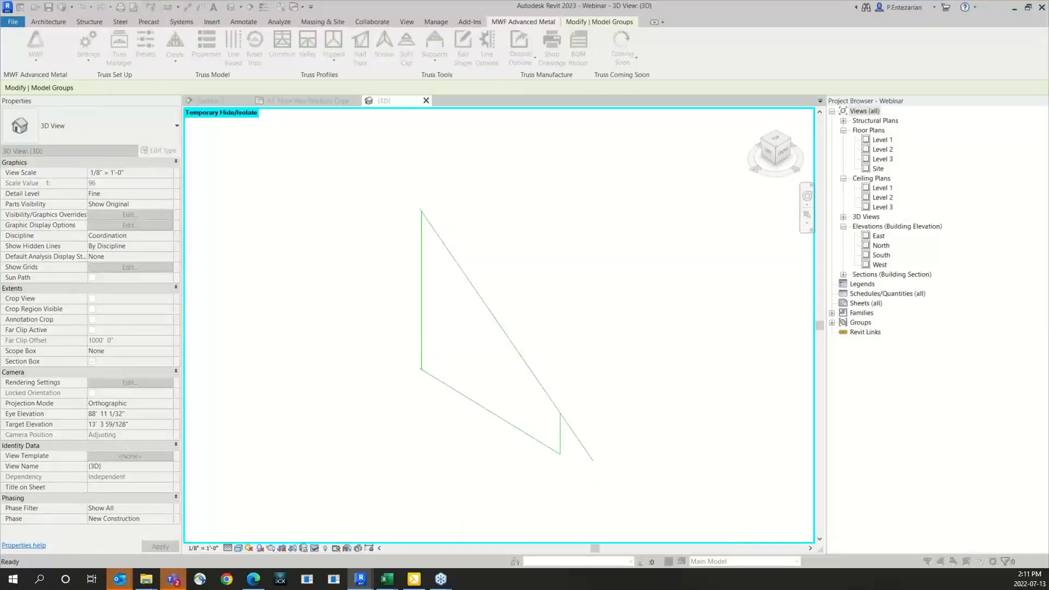
left_click(226, 237)
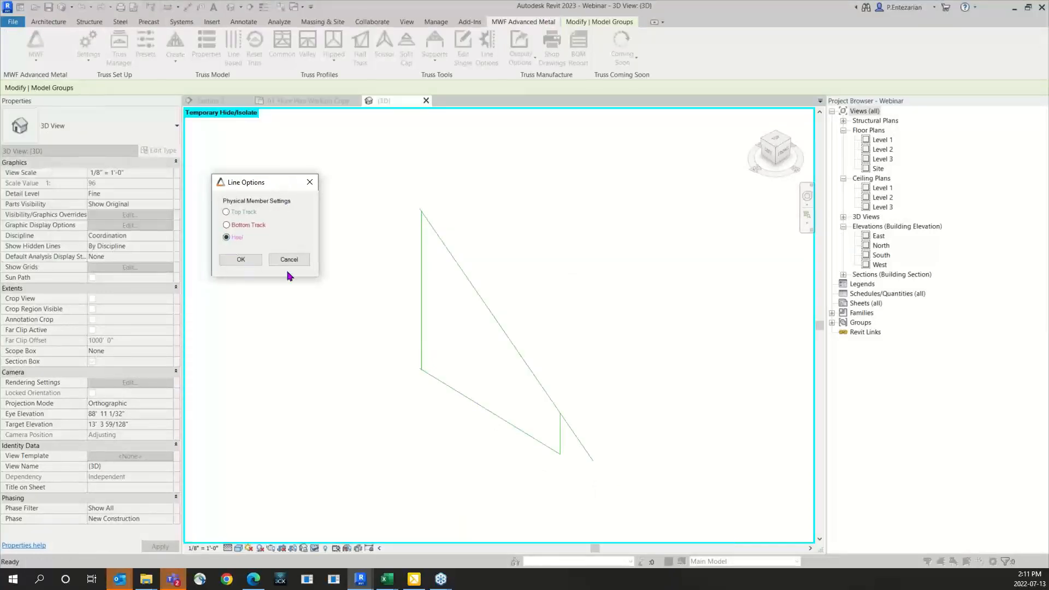
left_click(246, 262)
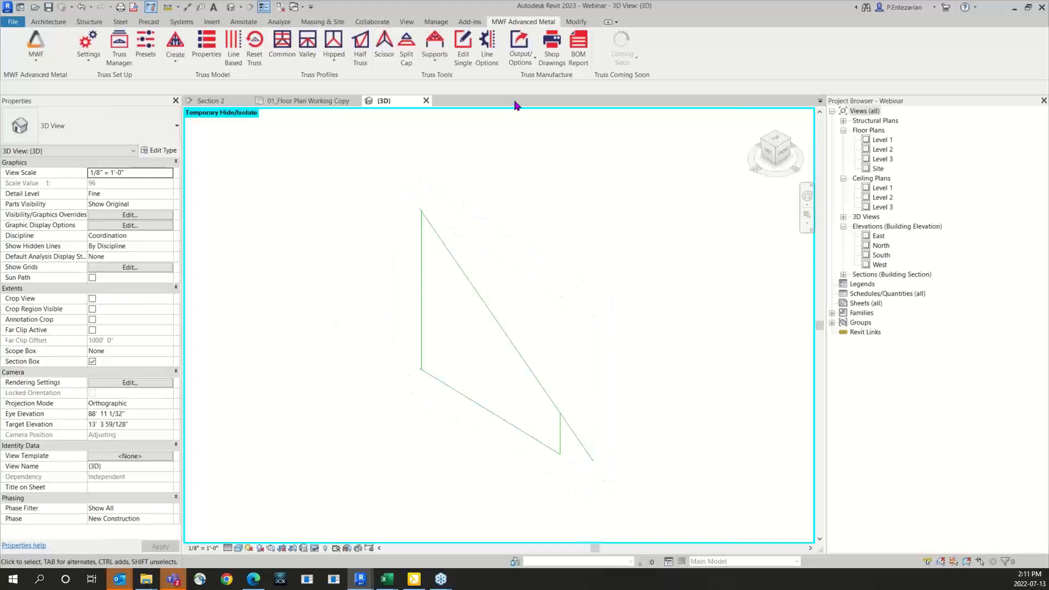
Step: Review the truss support commands and reset the temporary isolation to bring back the whole roof model
left_click(434, 59)
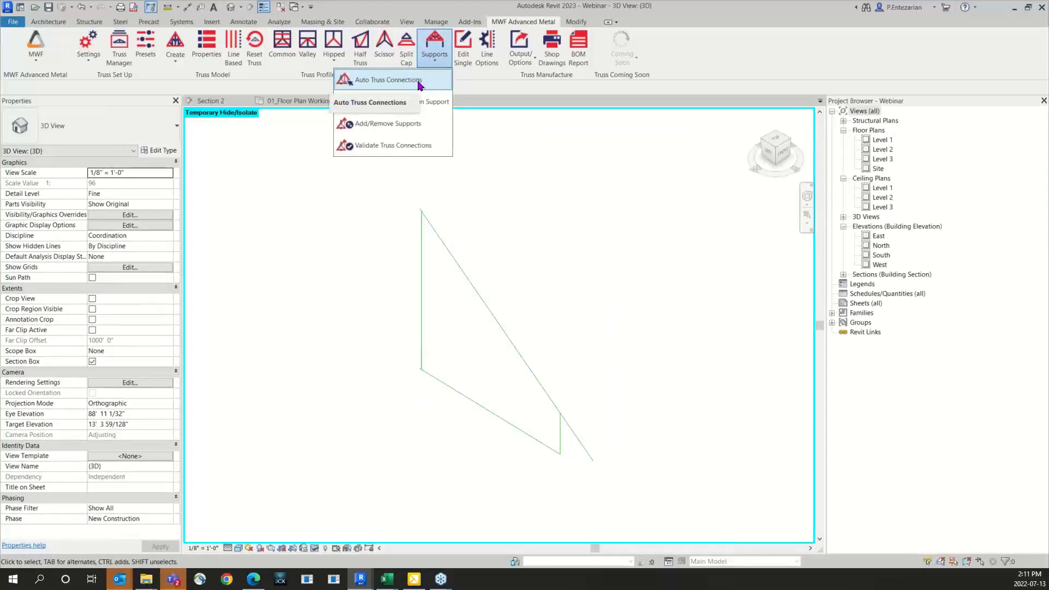
left_click(544, 263)
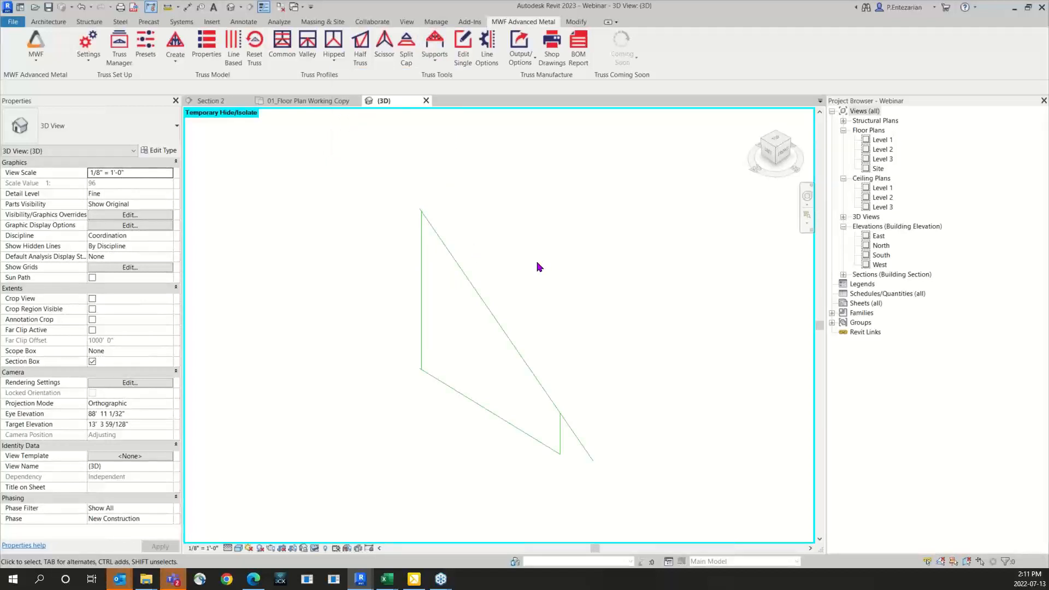
scroll(539, 266, "down", 2)
key("h")
key("r")
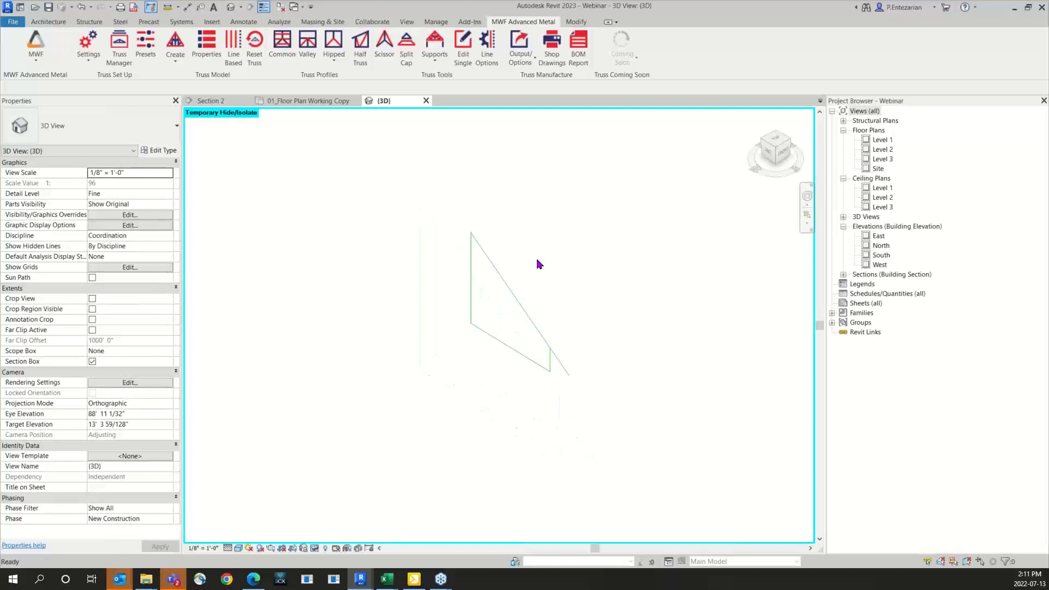
scroll(539, 261, "down", 2)
middle_click_drag(540, 264, 507, 329)
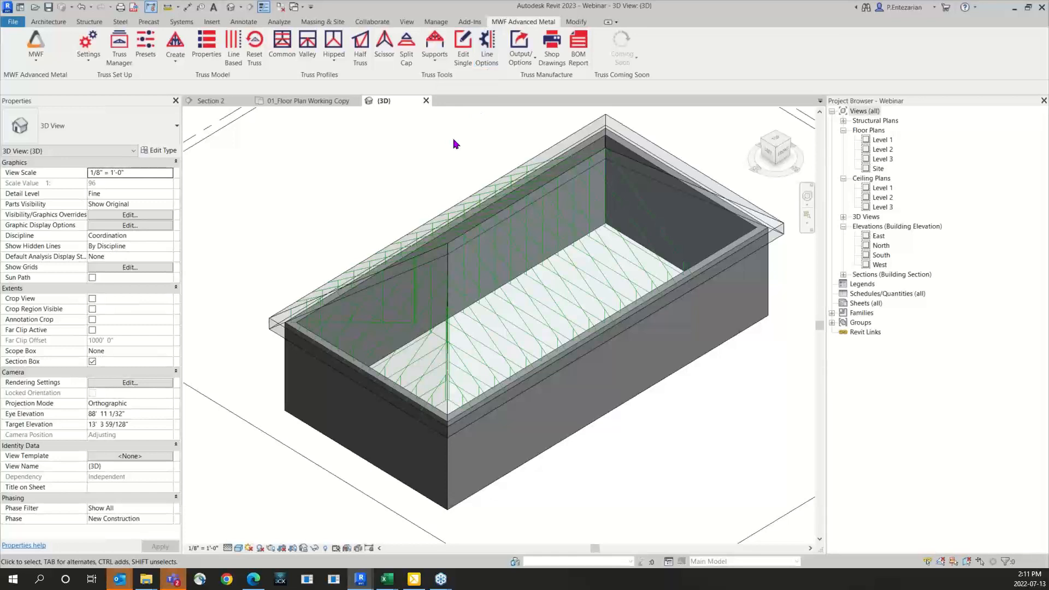
Step: Start creating a physical truss from truss group T001 and suppress further preset load error notices
left_click(507, 330)
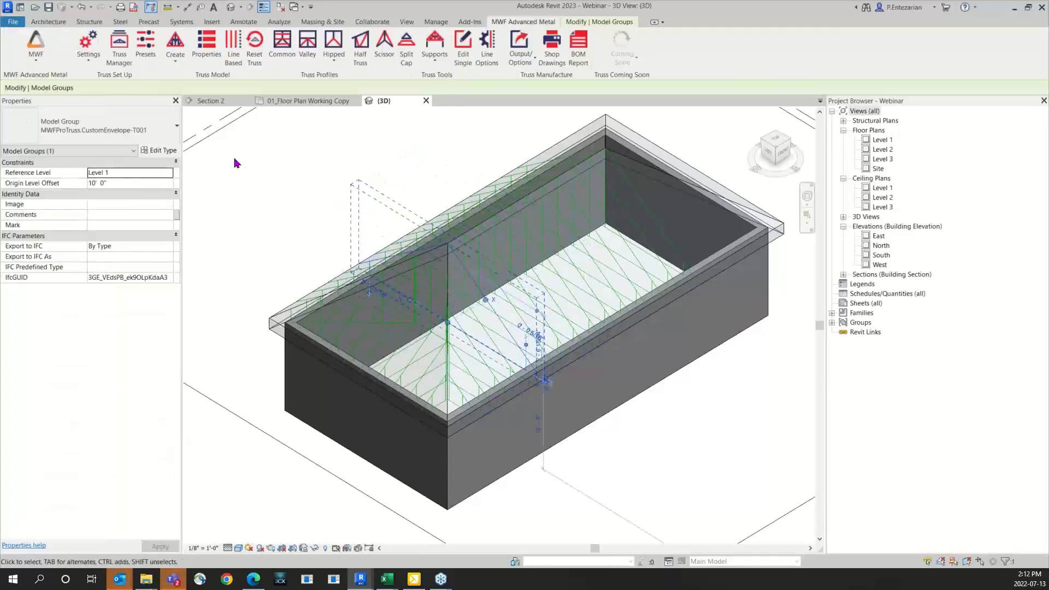
left_click(181, 43)
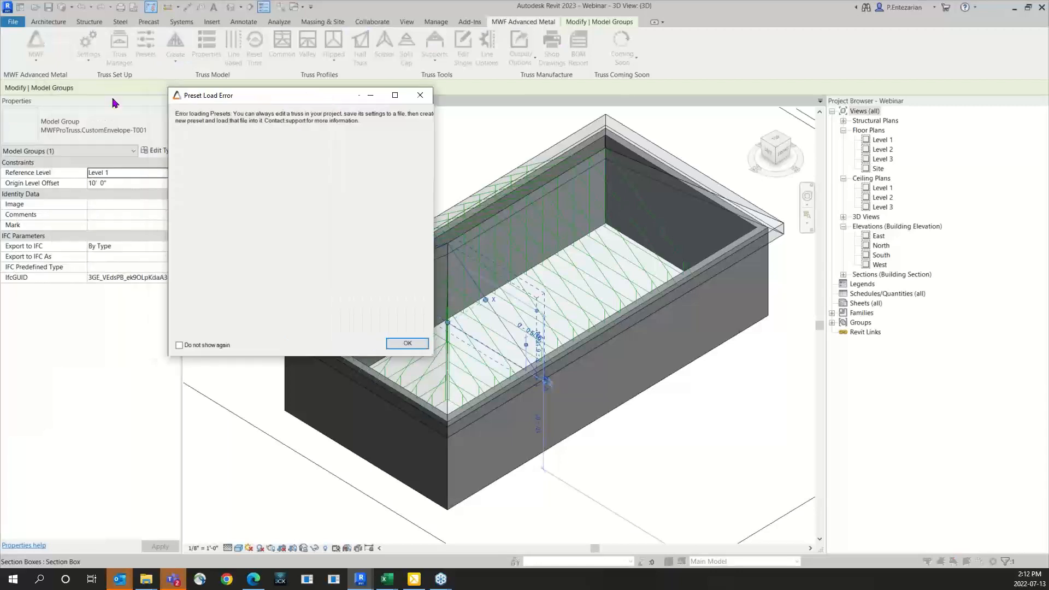
left_click(179, 345)
left_click(410, 344)
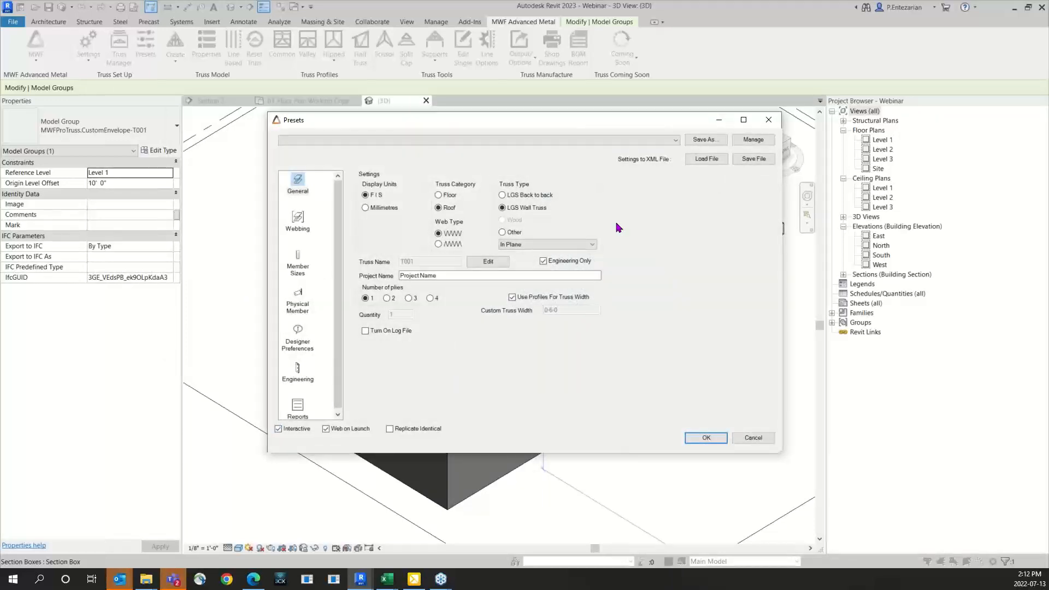
Step: Delete sections 250S125-33(33) through 250S162-54(50) from the Top Chord section list and apply the list to all member types
left_click(298, 229)
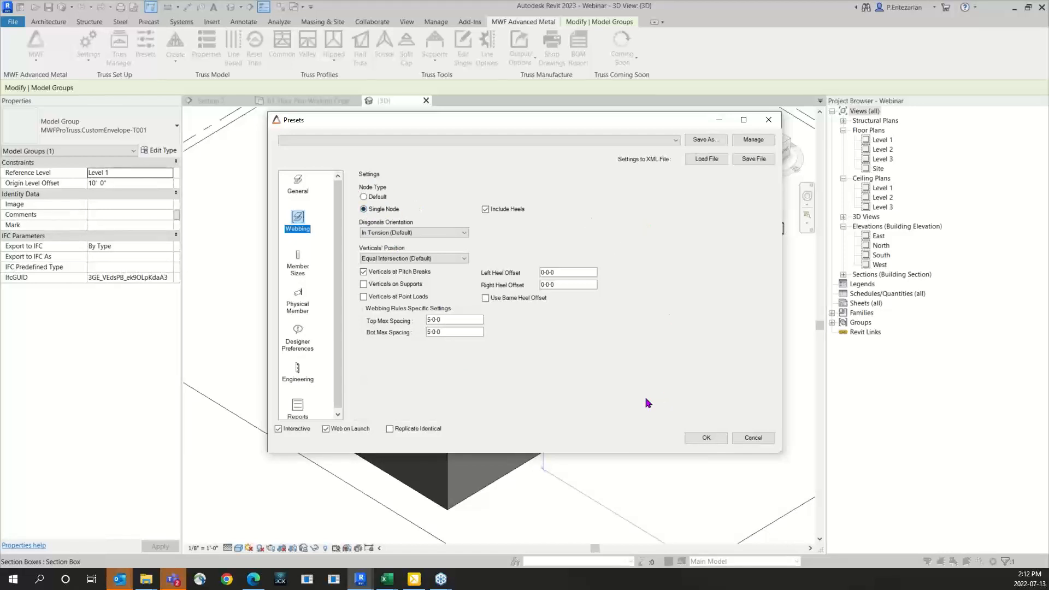
left_click(299, 265)
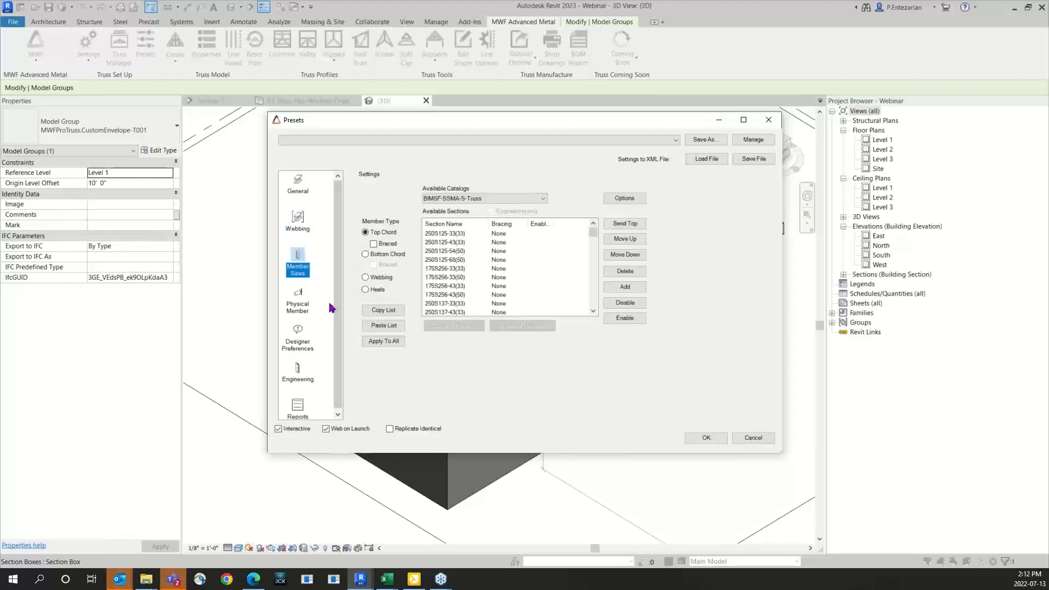
left_click(440, 234)
scroll(458, 289, "down", 3)
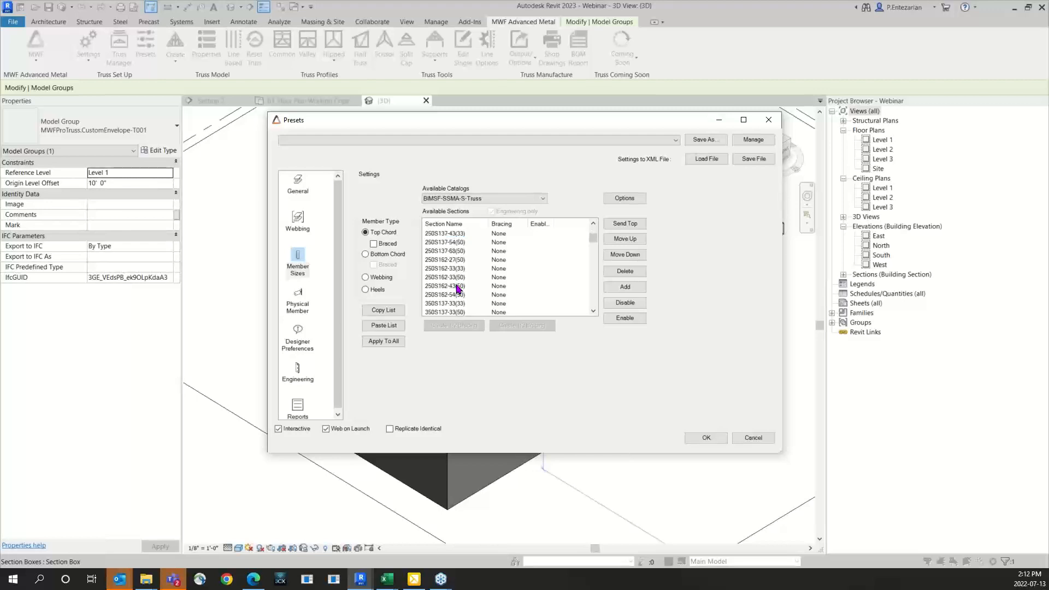
left_click(446, 295, "shift")
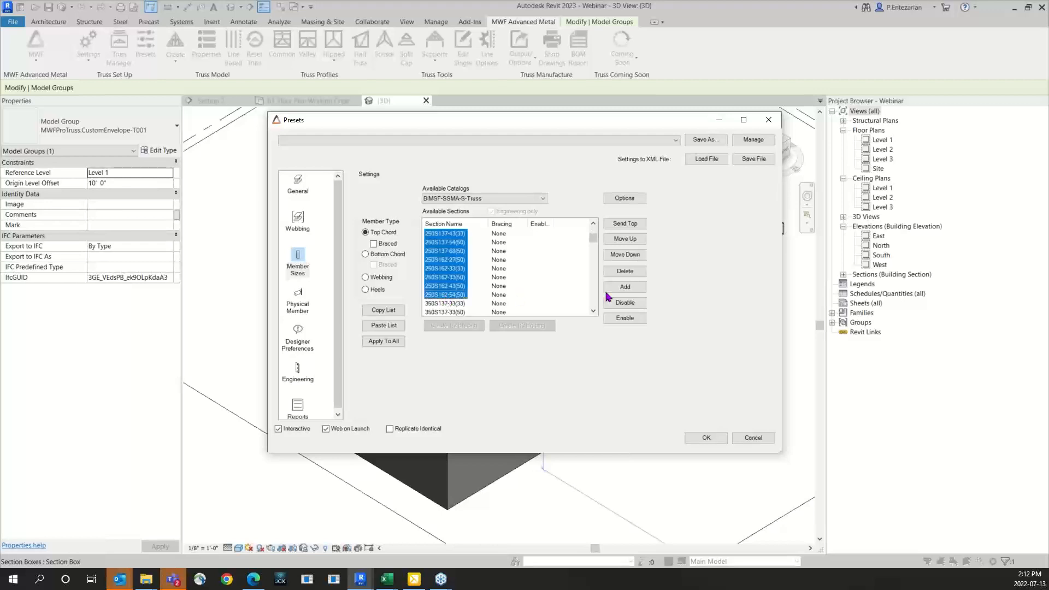
left_click(625, 271)
left_click(387, 341)
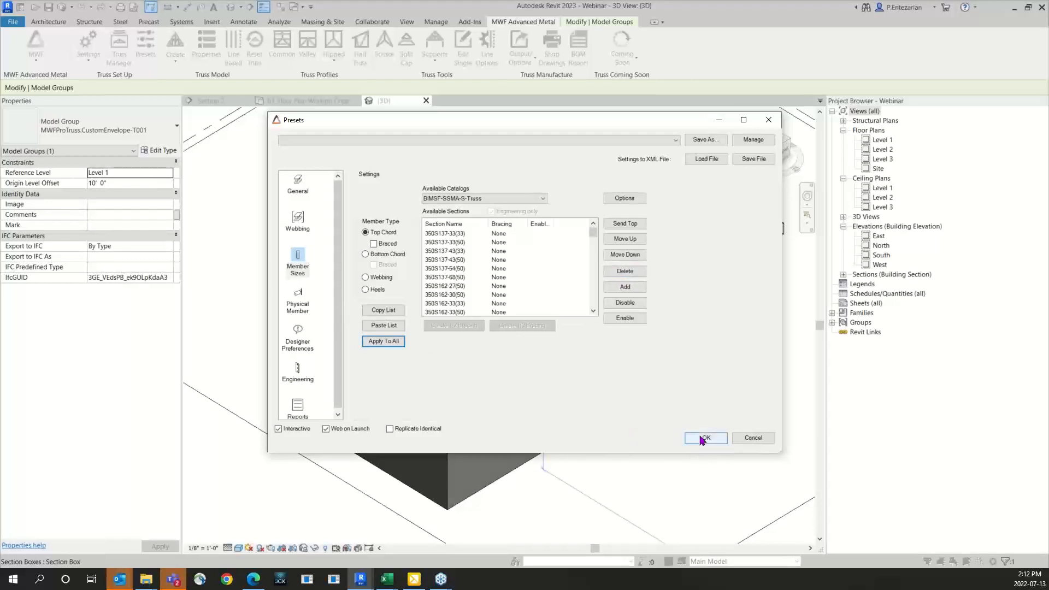
Step: Check the single-node webbing presets and accept the settings to generate truss T001 in the Truss Designer
left_click(298, 222)
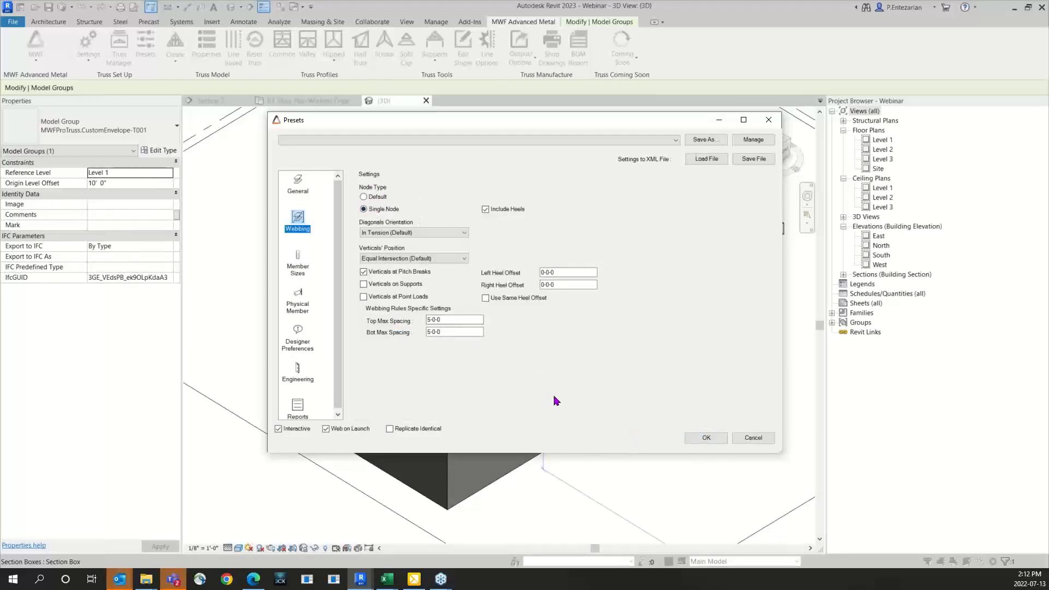
left_click(695, 441)
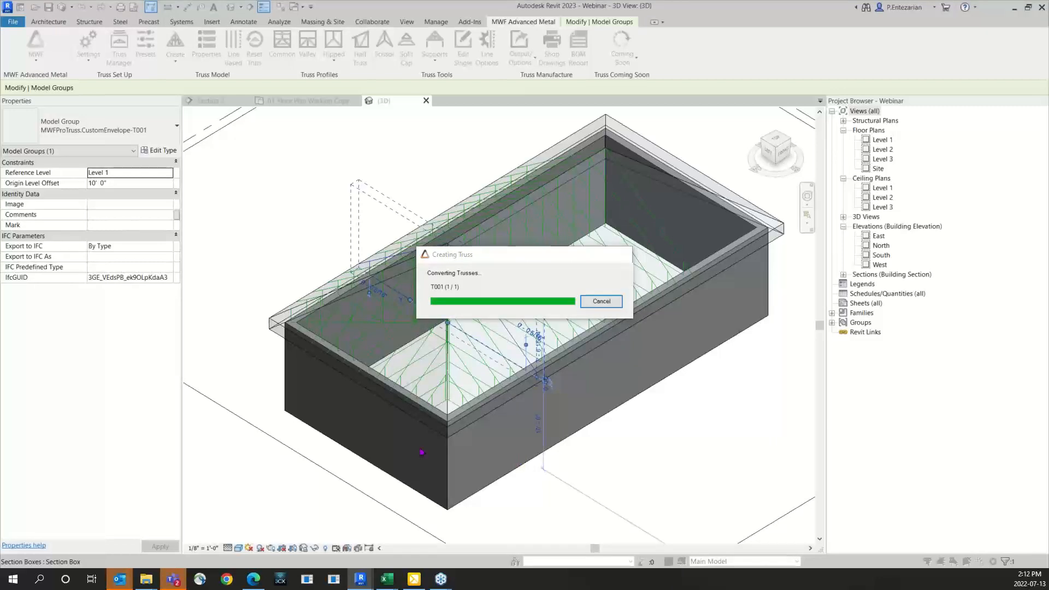
left_click_drag(1, 28, 565, 111)
scroll(434, 286, "down", 3)
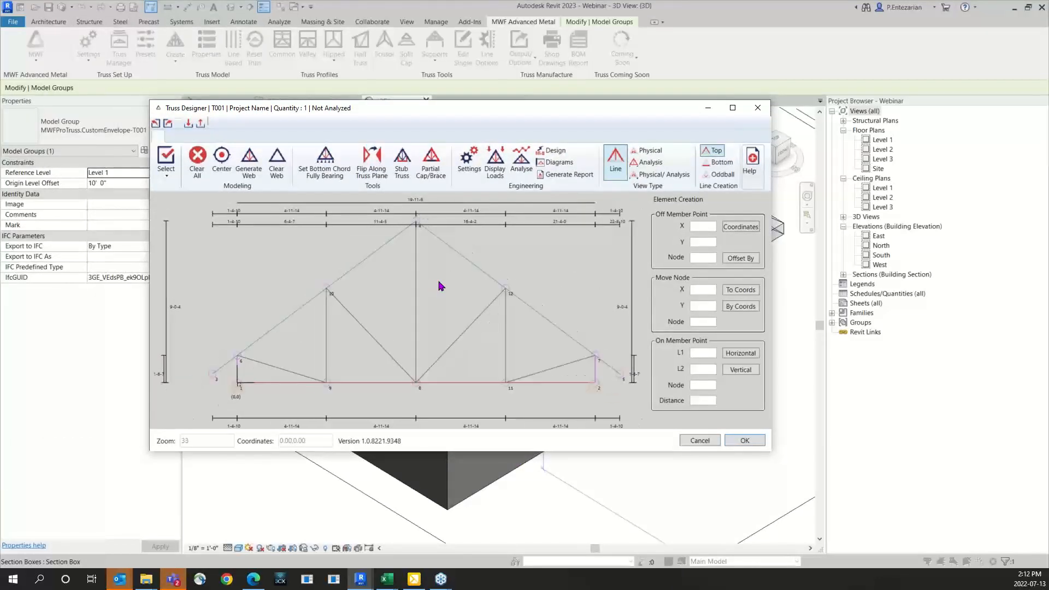
middle_click_drag(435, 287, 428, 297)
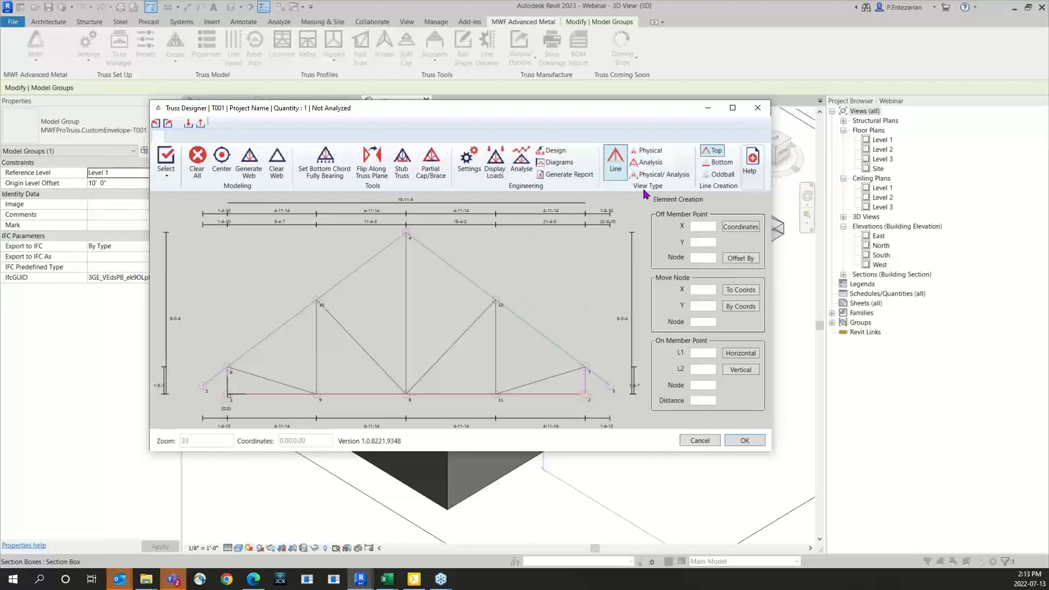
Step: Show the truss as physical members and examine where the webs meet the sloped top chord
left_click(649, 151)
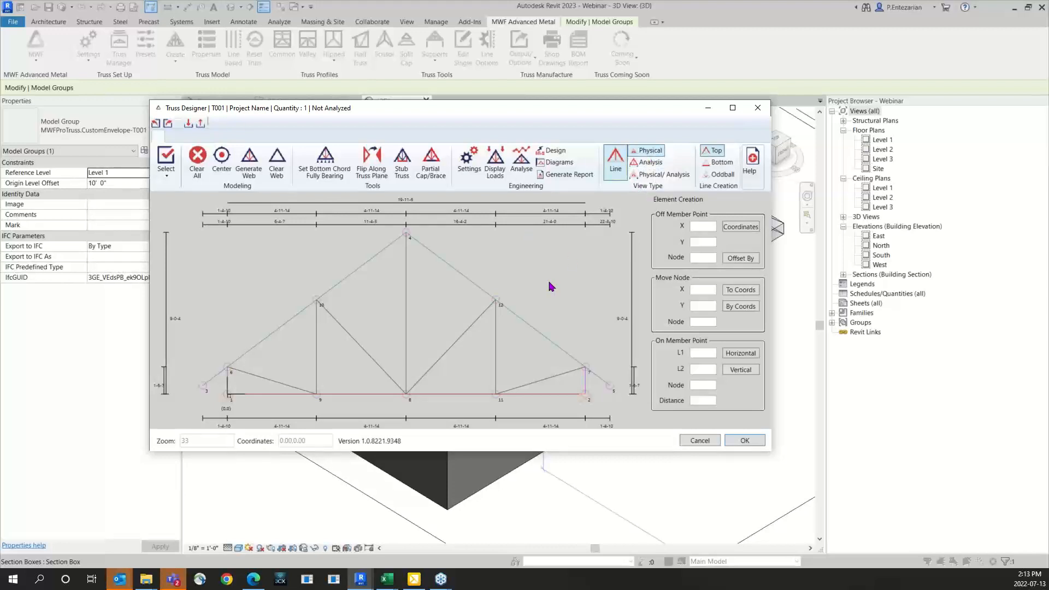
scroll(516, 308, "up", 5)
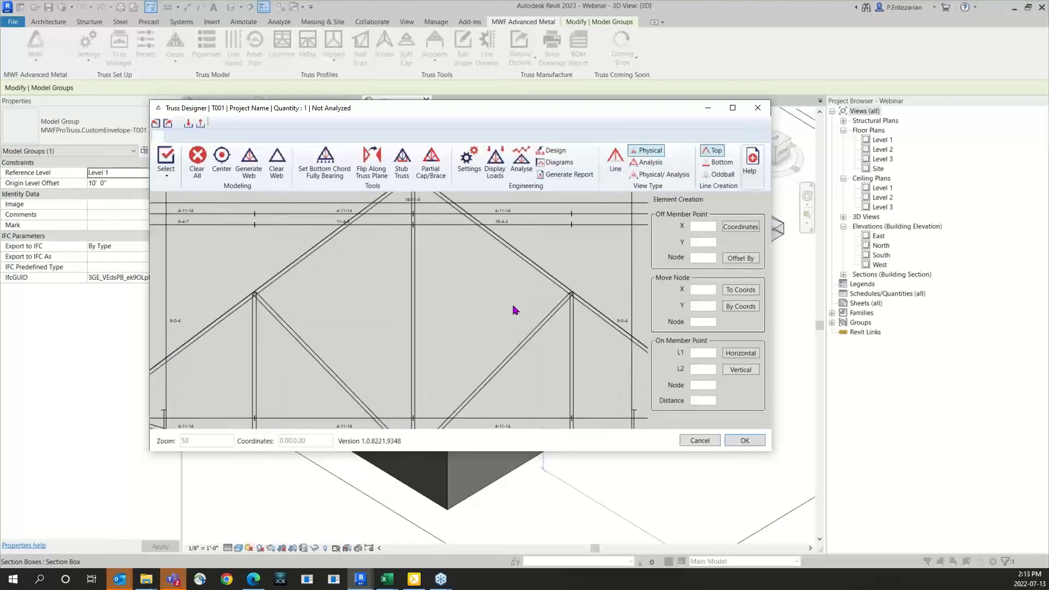
scroll(495, 328, "up", 6)
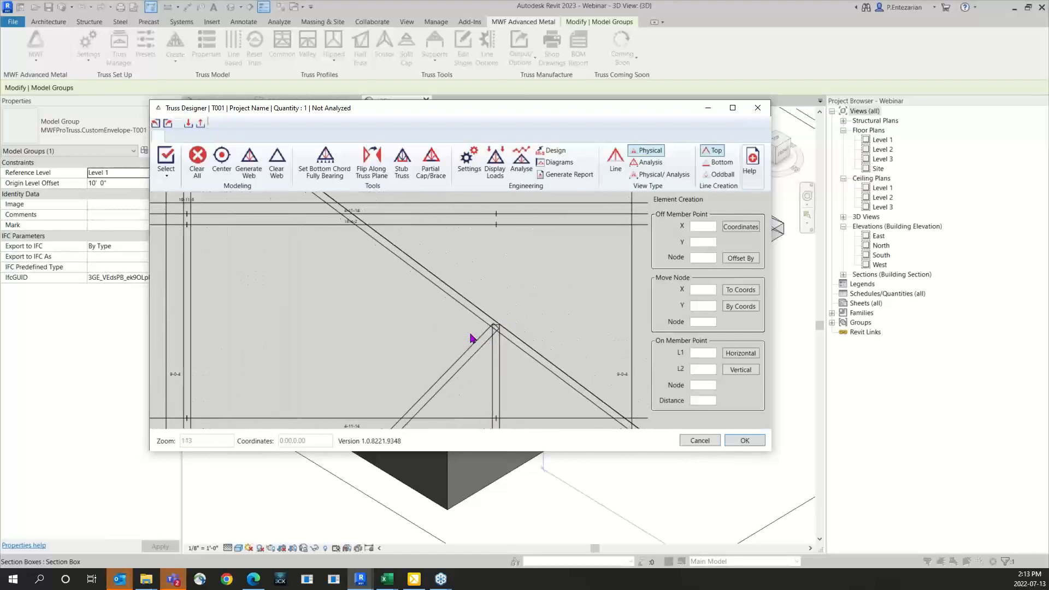
scroll(496, 338, "up", 1)
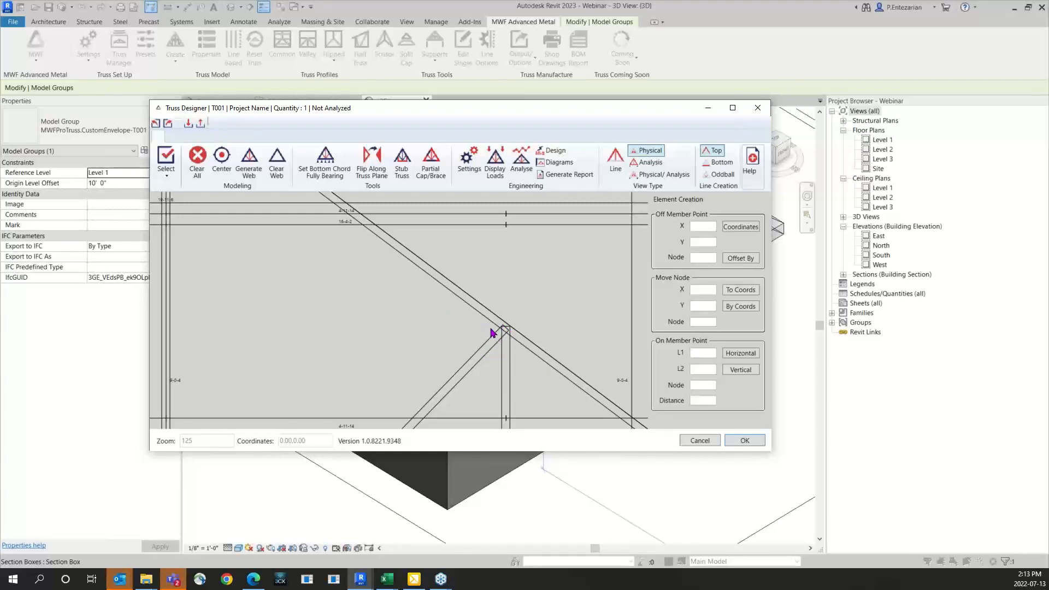
Step: Set the webbing node type to Default and examine where the webs meet the sloped top chord
scroll(507, 333, "down", 6)
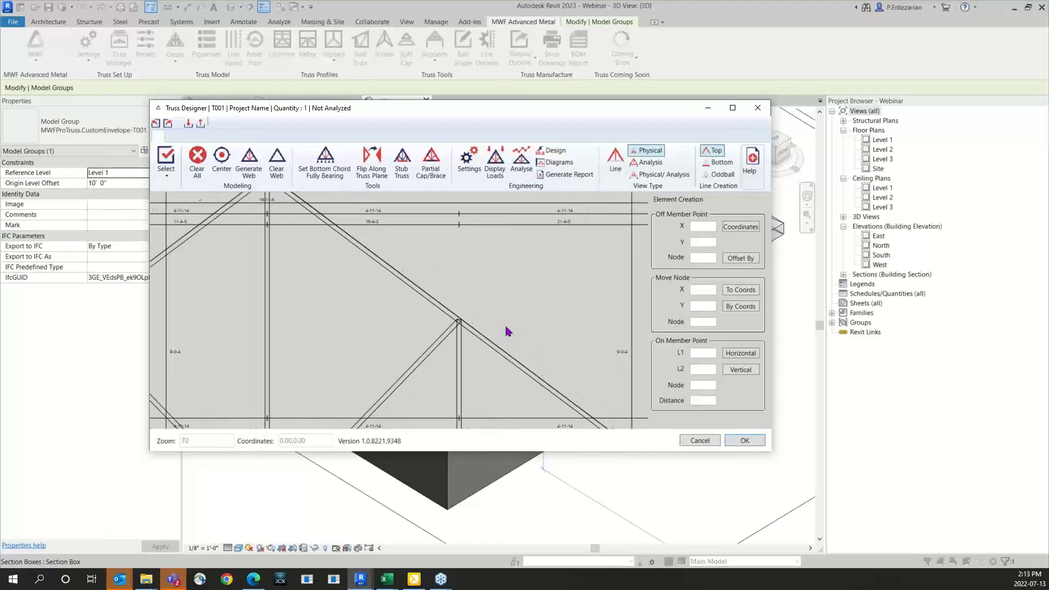
scroll(446, 329, "down", 2)
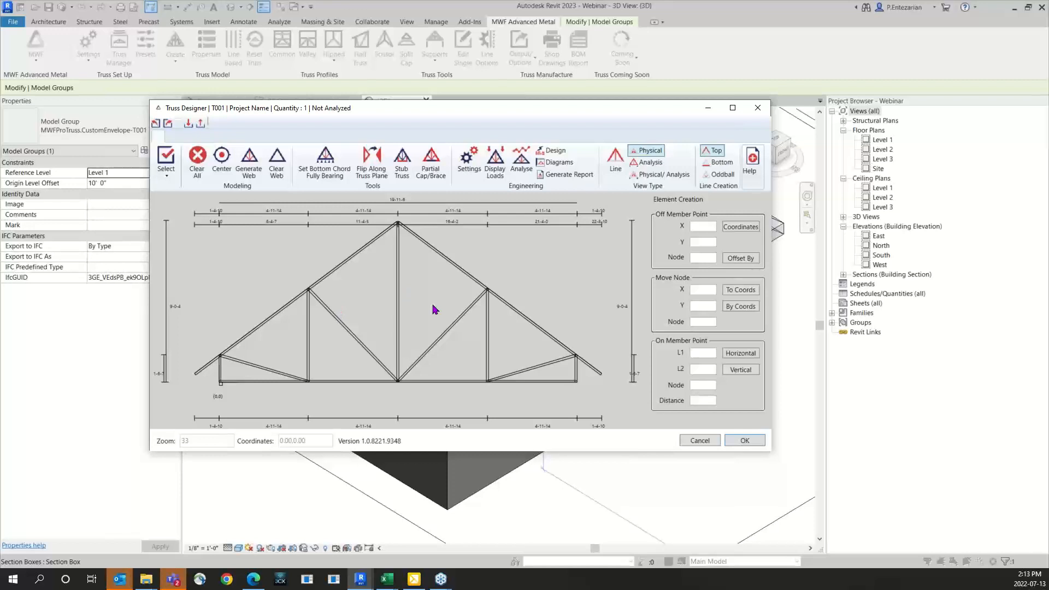
left_click(469, 168)
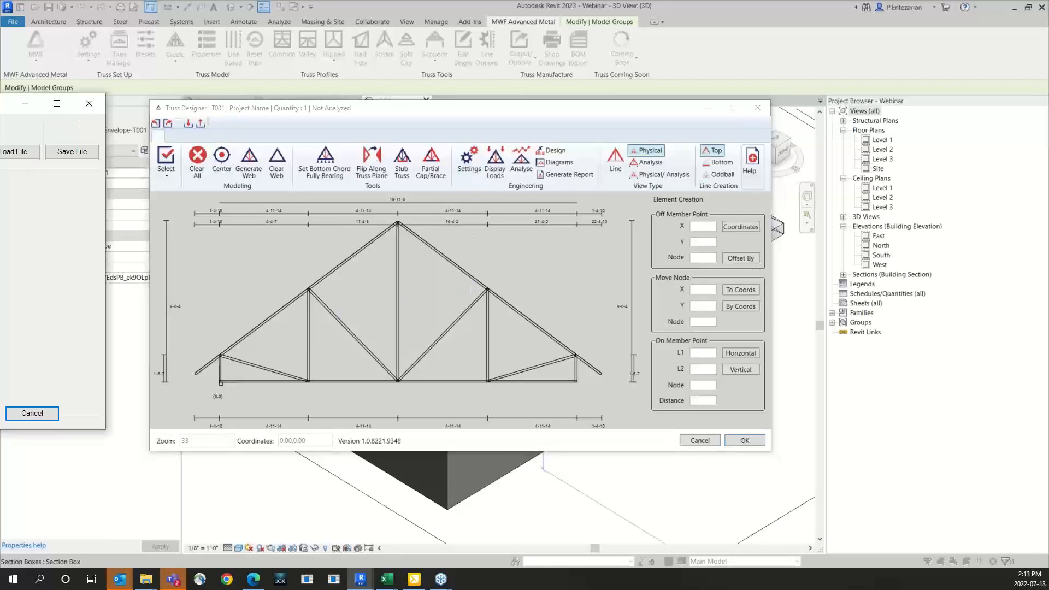
left_click(230, 262)
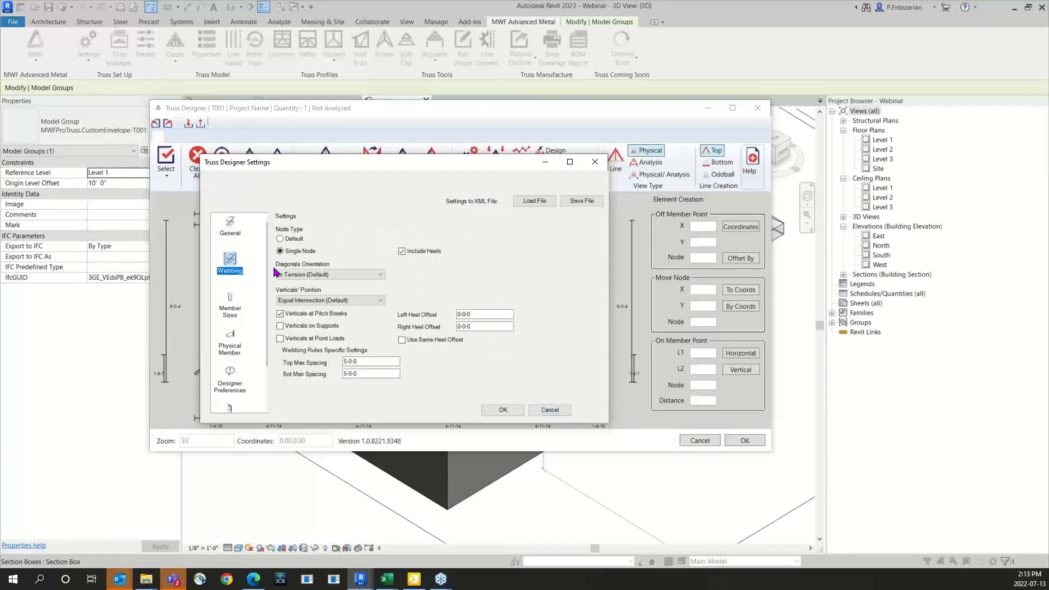
left_click(280, 238)
left_click(501, 410)
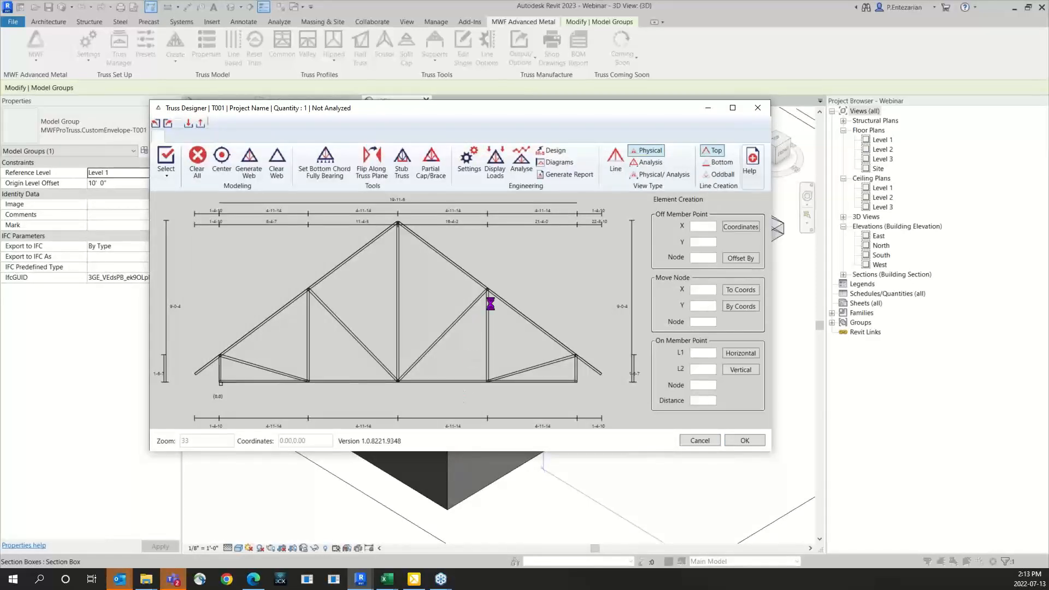
scroll(491, 299, "up", 5)
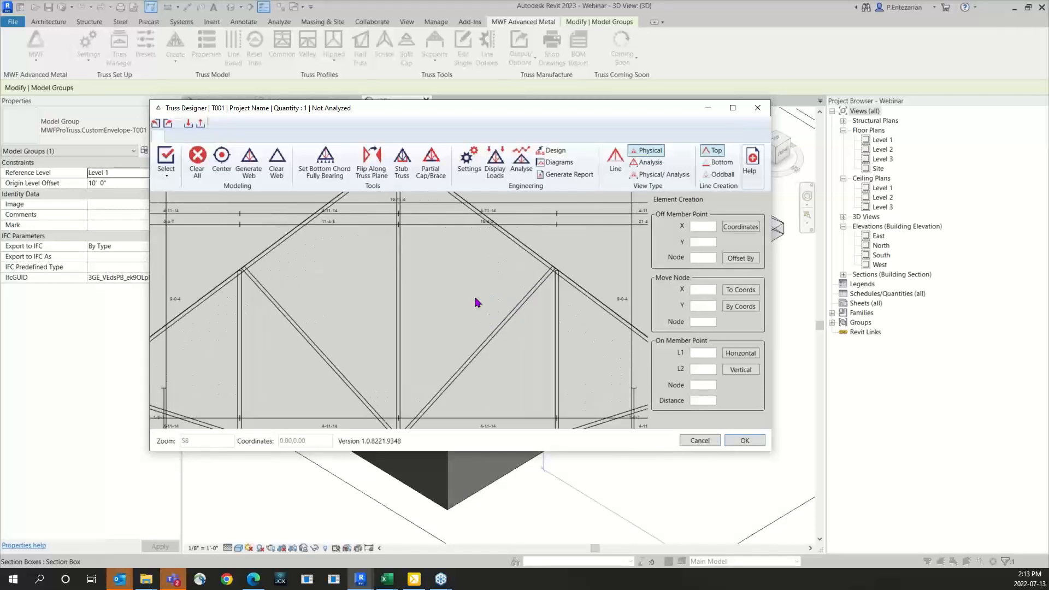
scroll(462, 337, "up", 1)
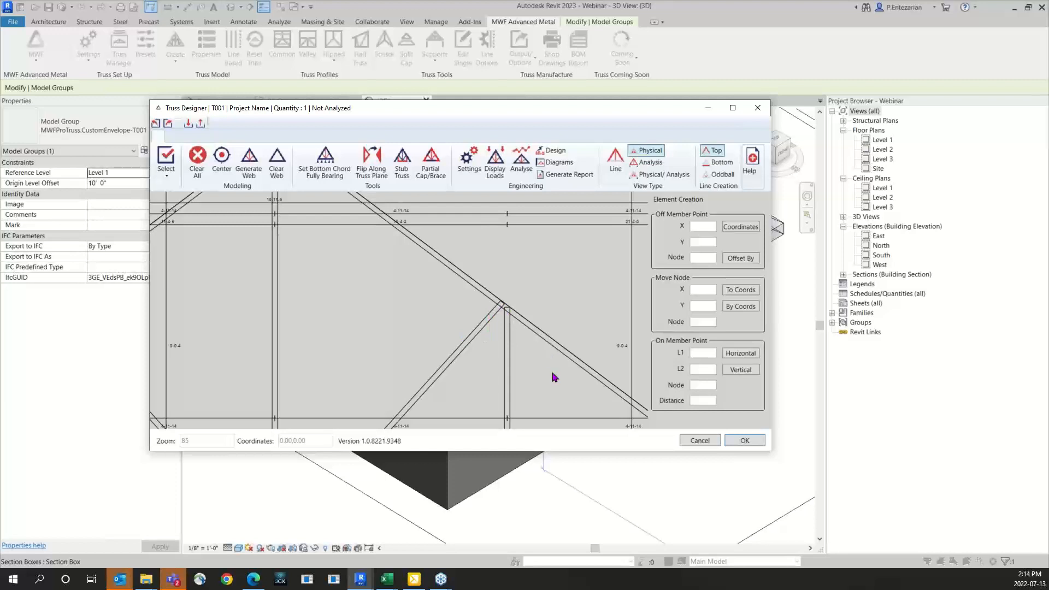
Step: Set the webbing node type to Single Node and accept the truss settings
left_click(461, 165)
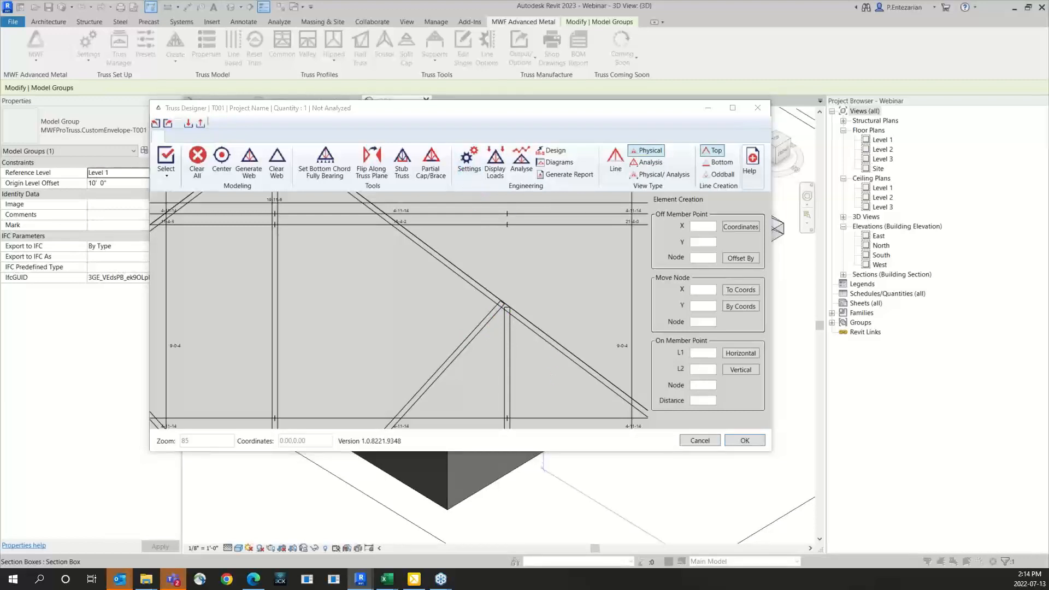
left_click(255, 290)
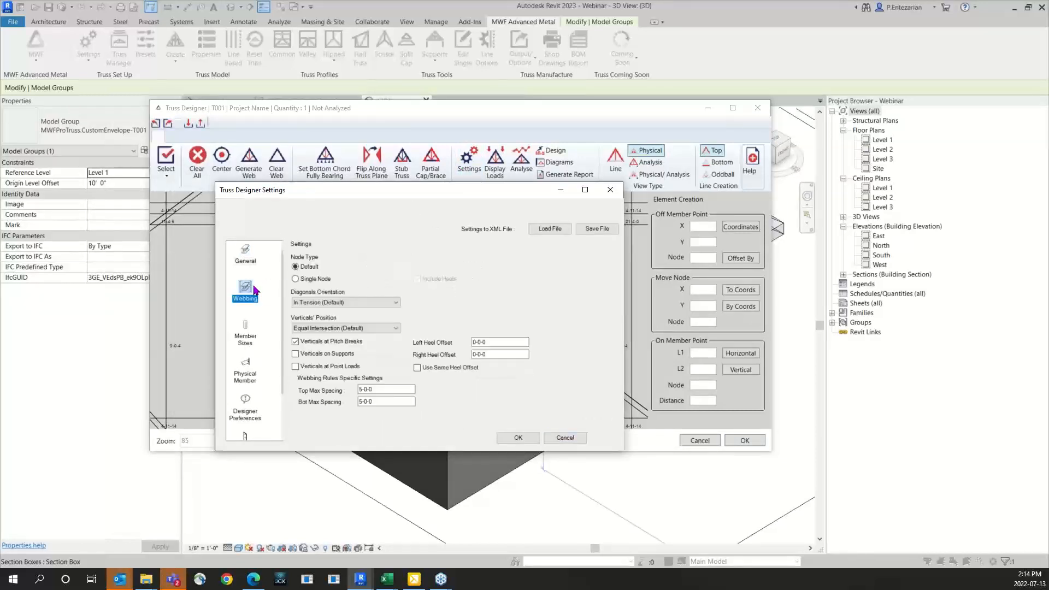
left_click(518, 438)
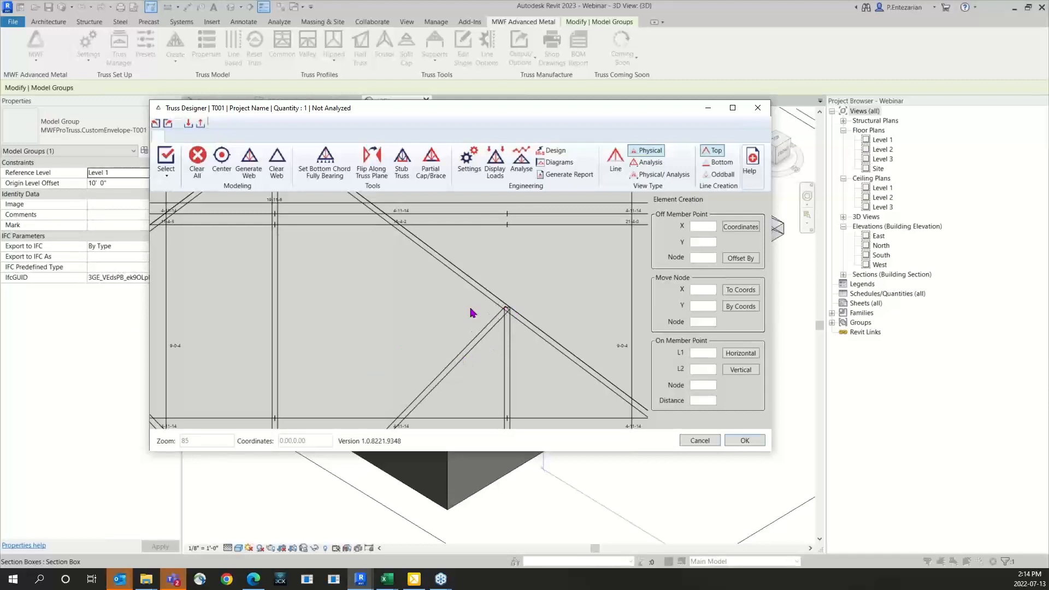
Step: Display the whole truss T001 as a line model with its numbered nodes
scroll(473, 312, "down", 6)
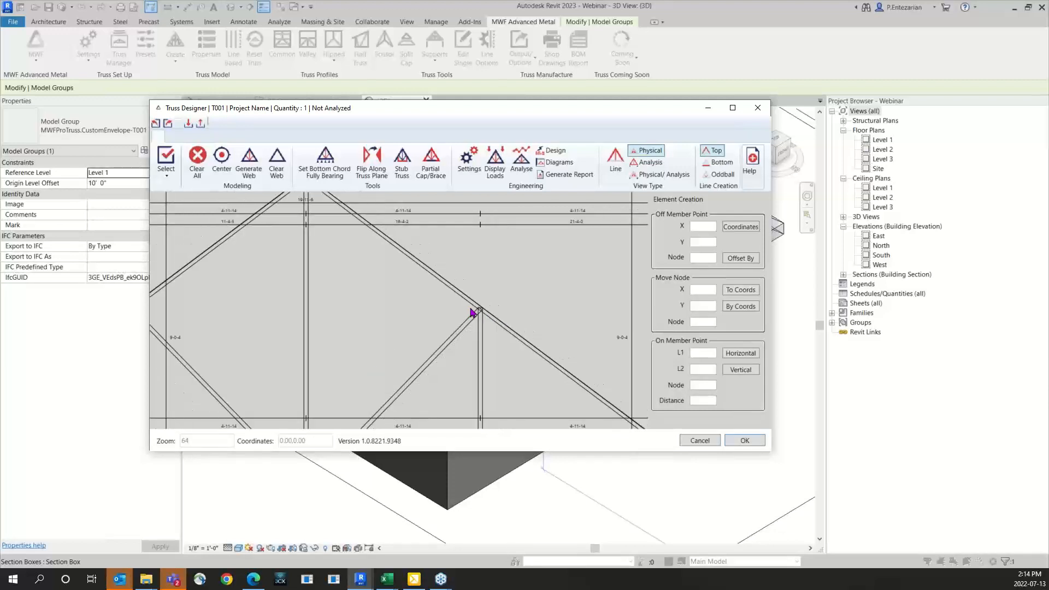
scroll(472, 313, "down", 2)
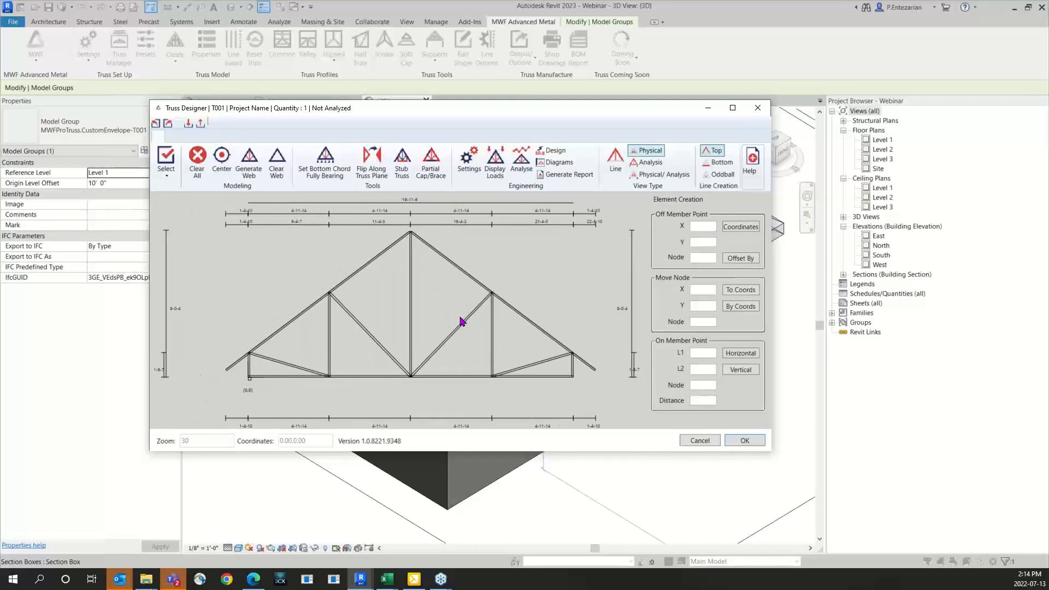
left_click(616, 161)
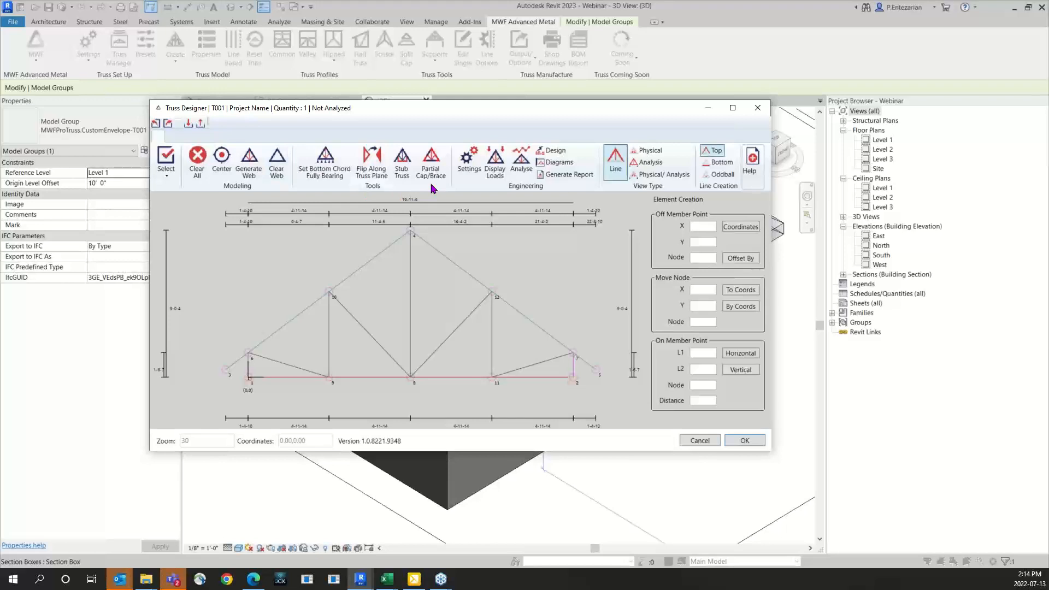
middle_click_drag(413, 262, 405, 271)
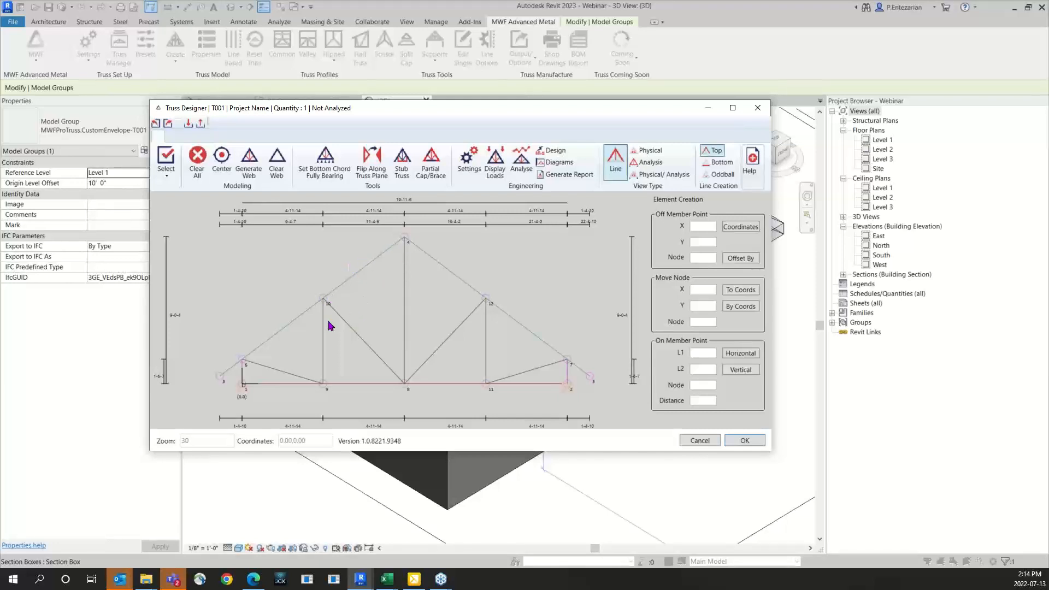
Step: Try to add a partial brace along the top chord from node 6 to node 10
left_click(432, 175)
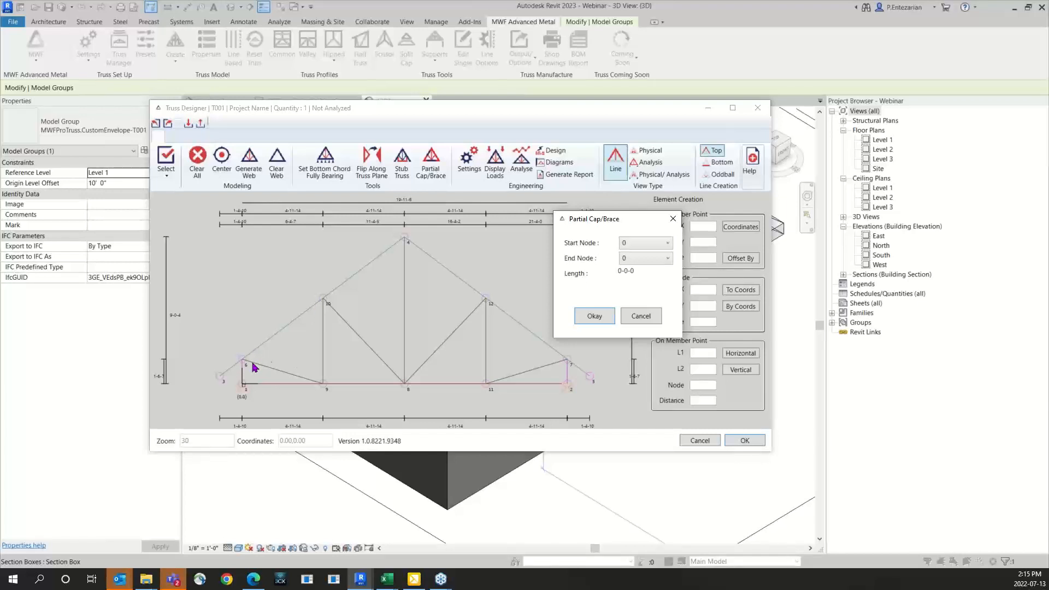
left_click(640, 247)
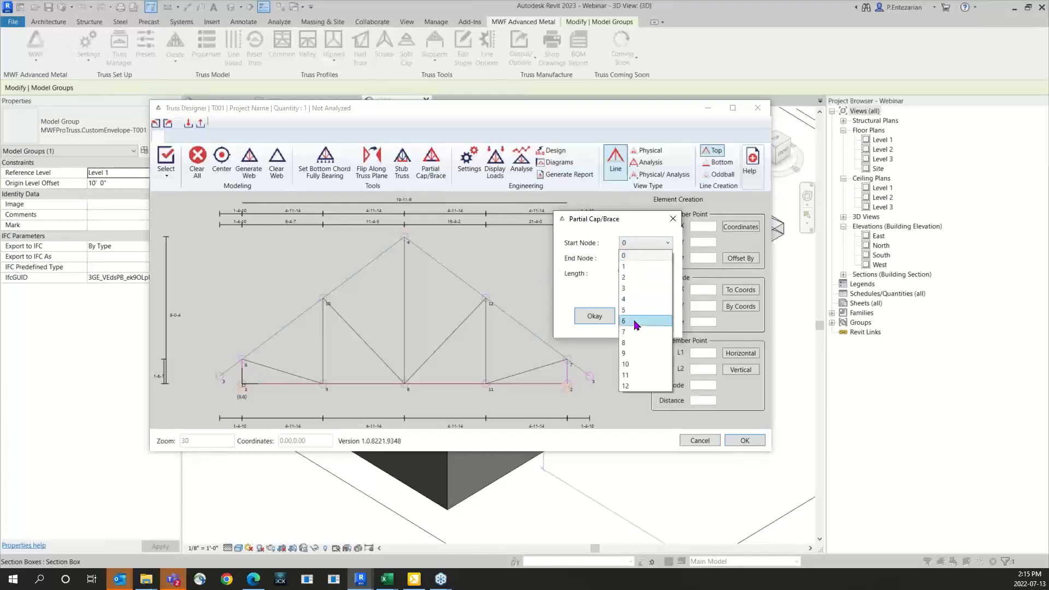
left_click(636, 322)
left_click(644, 259)
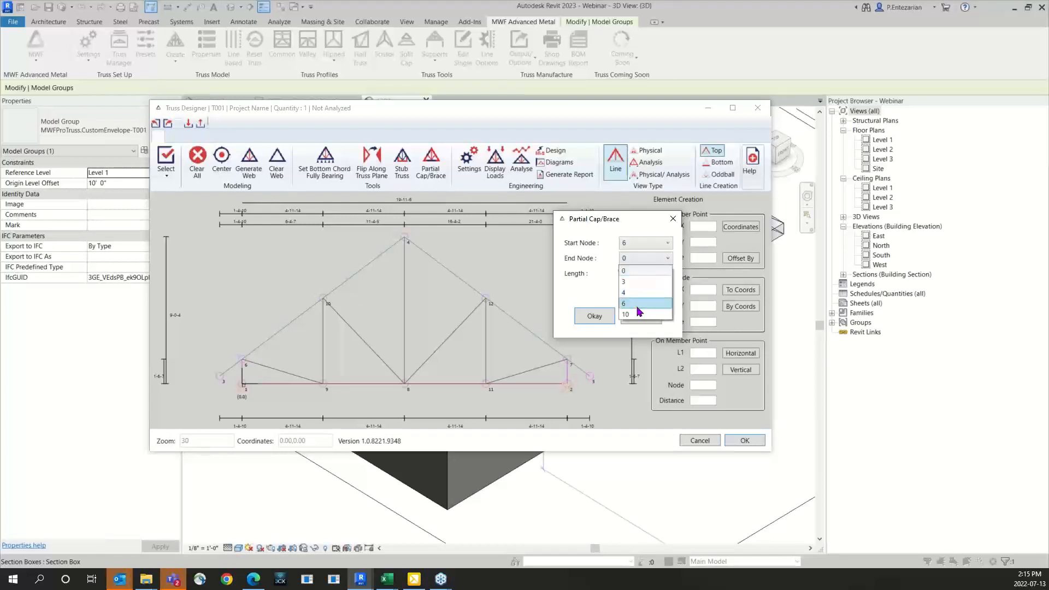
left_click(638, 314)
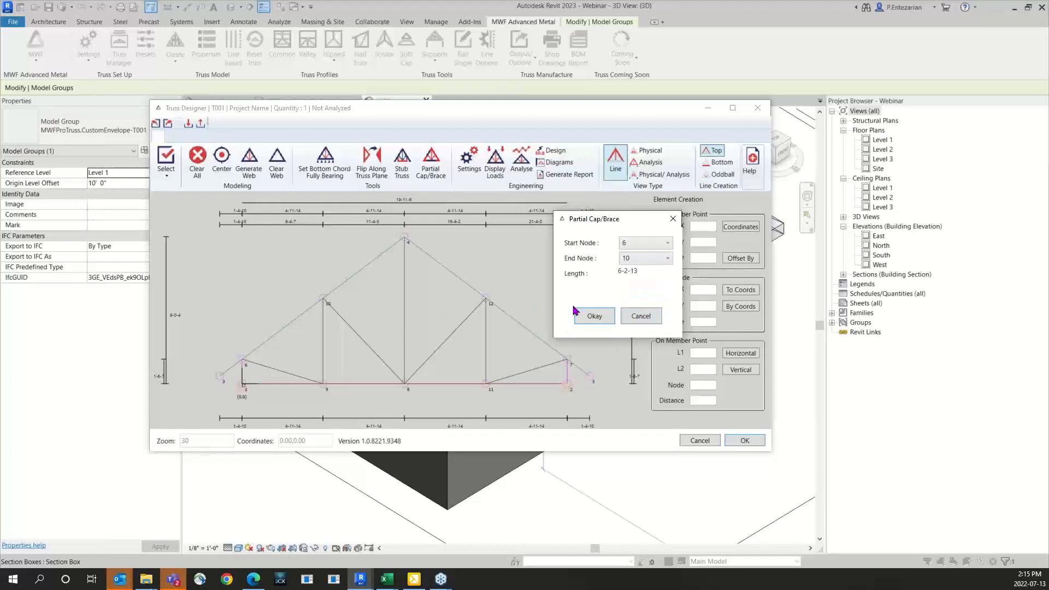
left_click(590, 316)
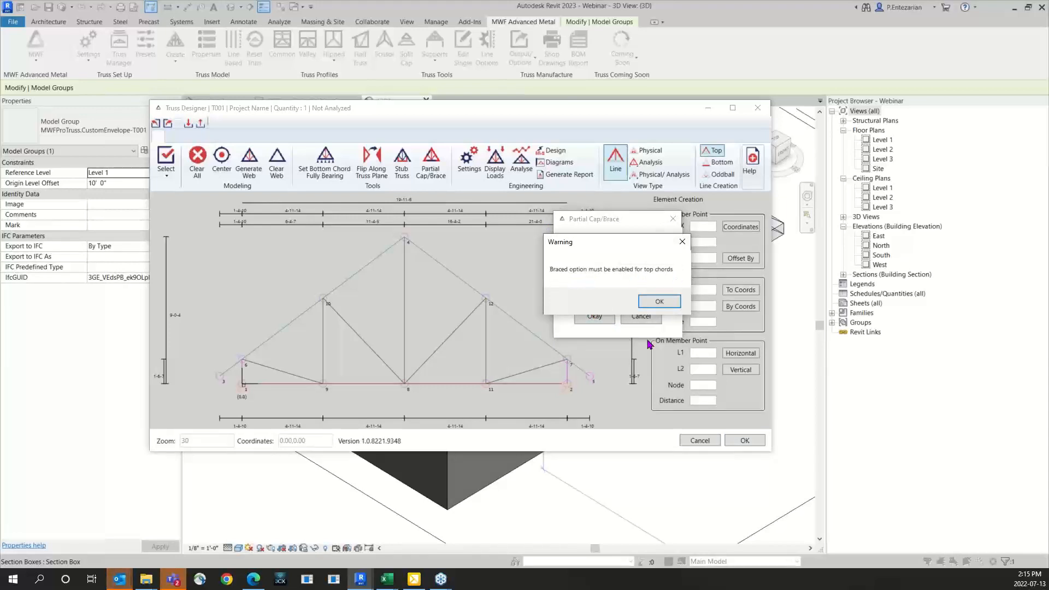
left_click(660, 302)
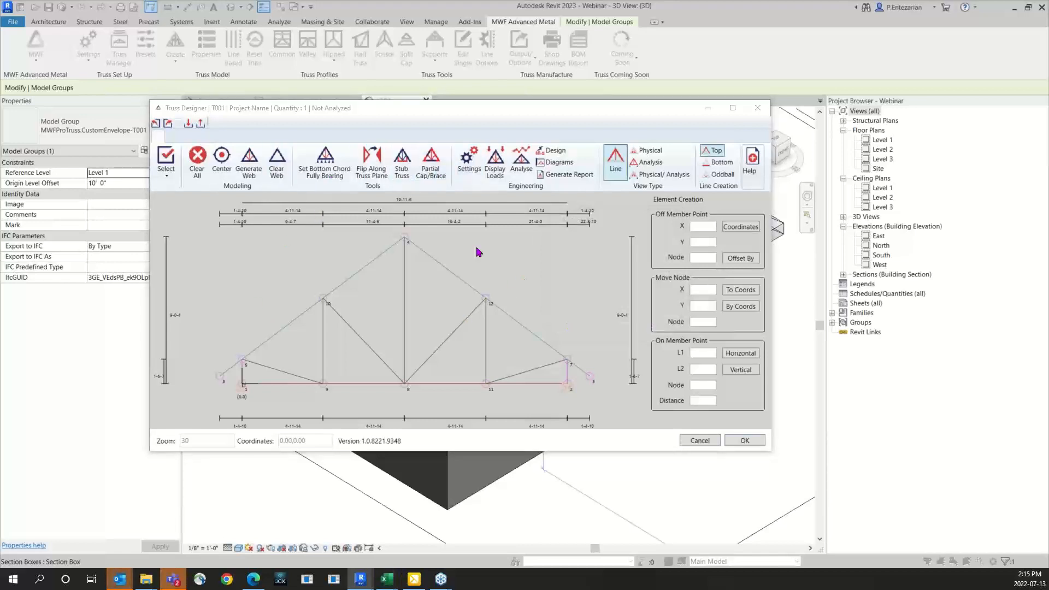
Step: Enable the Braced option for the Top Chord in the member size settings
left_click(469, 159)
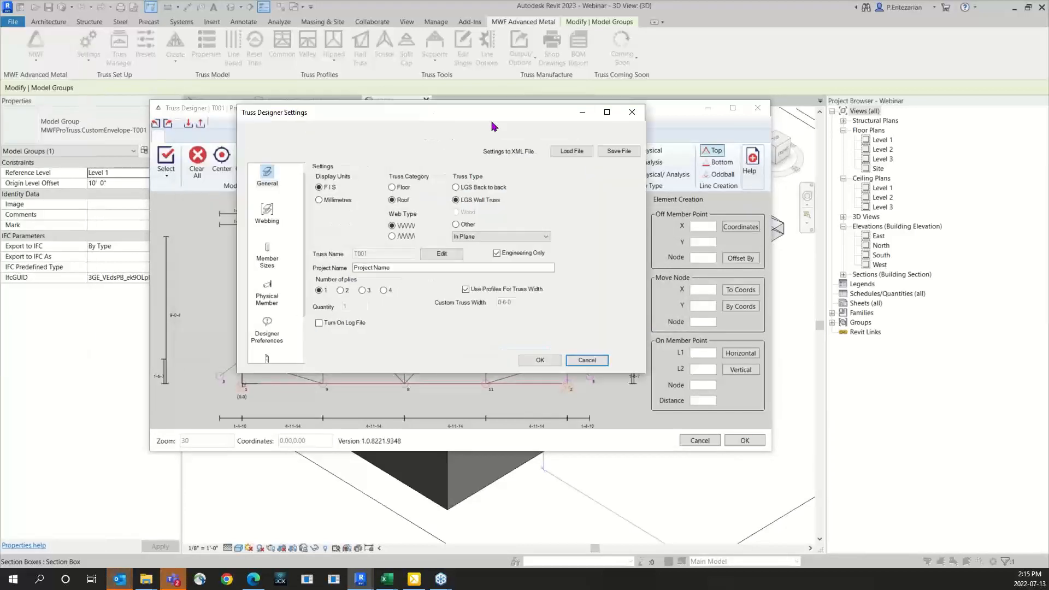
left_click(297, 266)
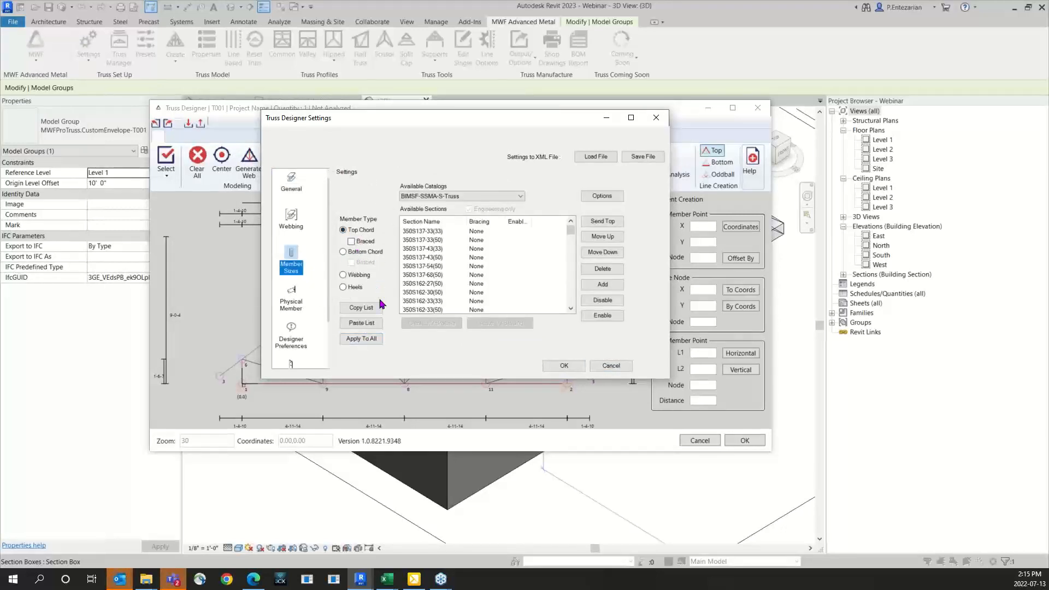
left_click(351, 242)
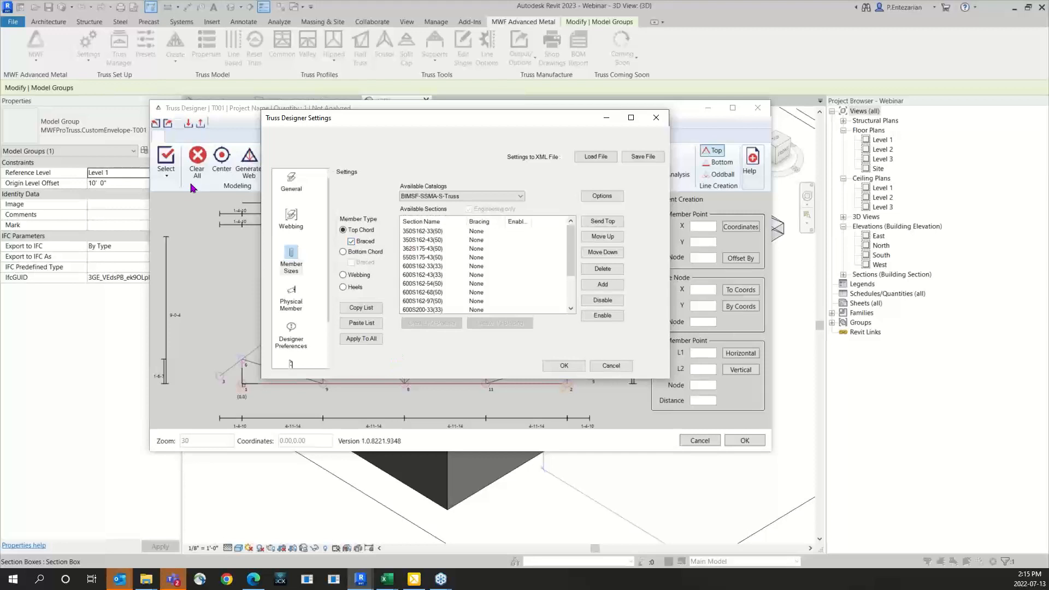
Step: Change the truss type to LGS Back to back and enable the Capped option for the Top Chord
left_click(291, 182)
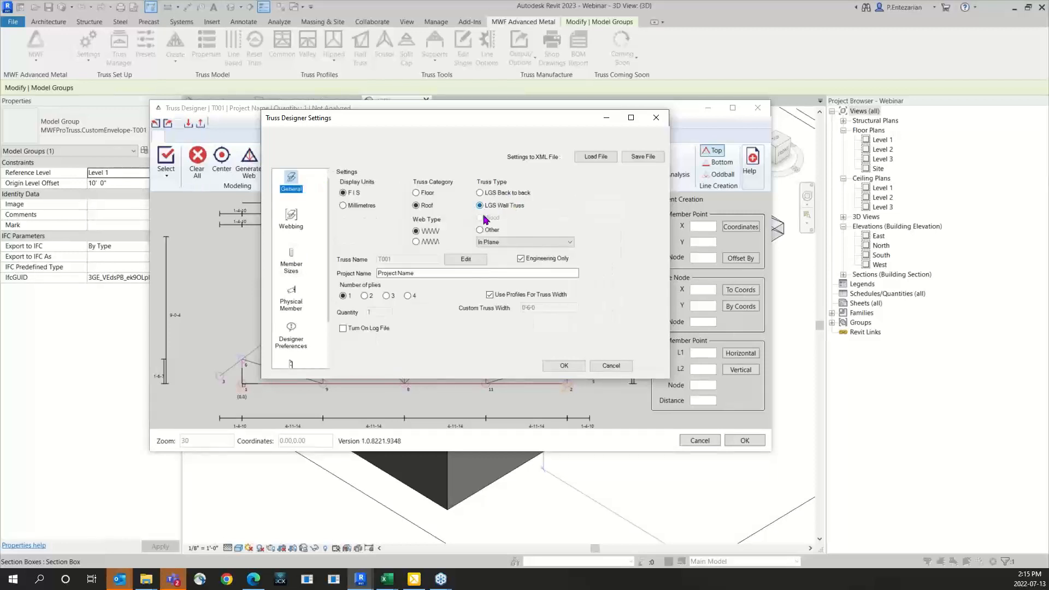
left_click(298, 272)
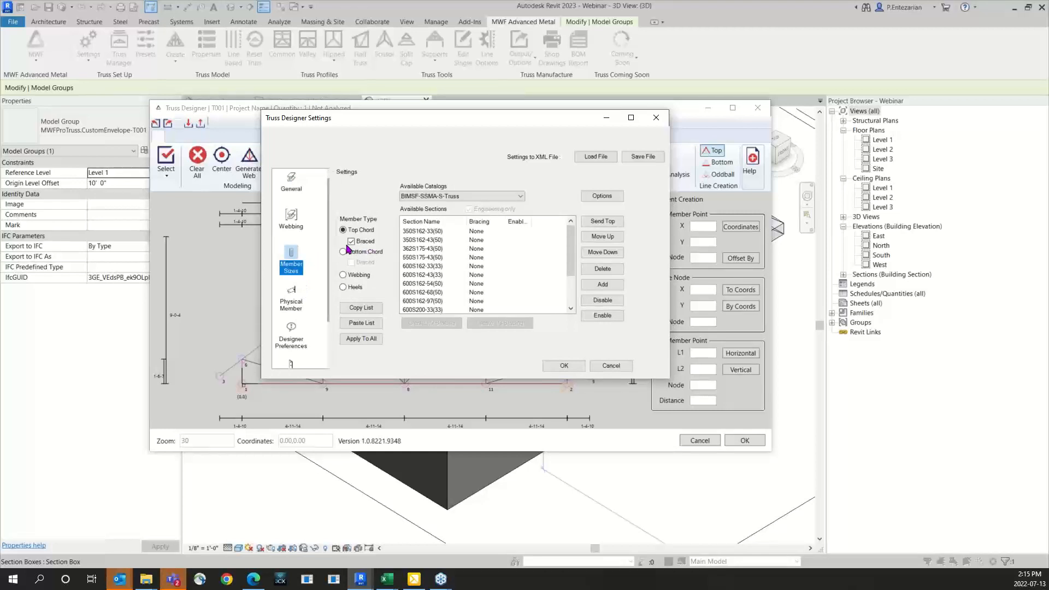
left_click(293, 185)
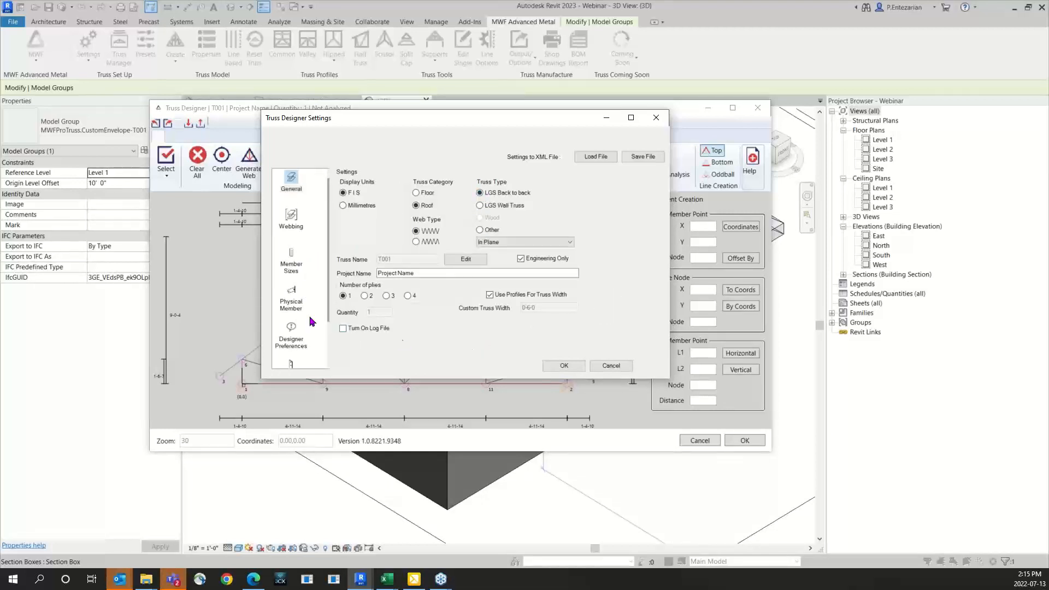
left_click(294, 265)
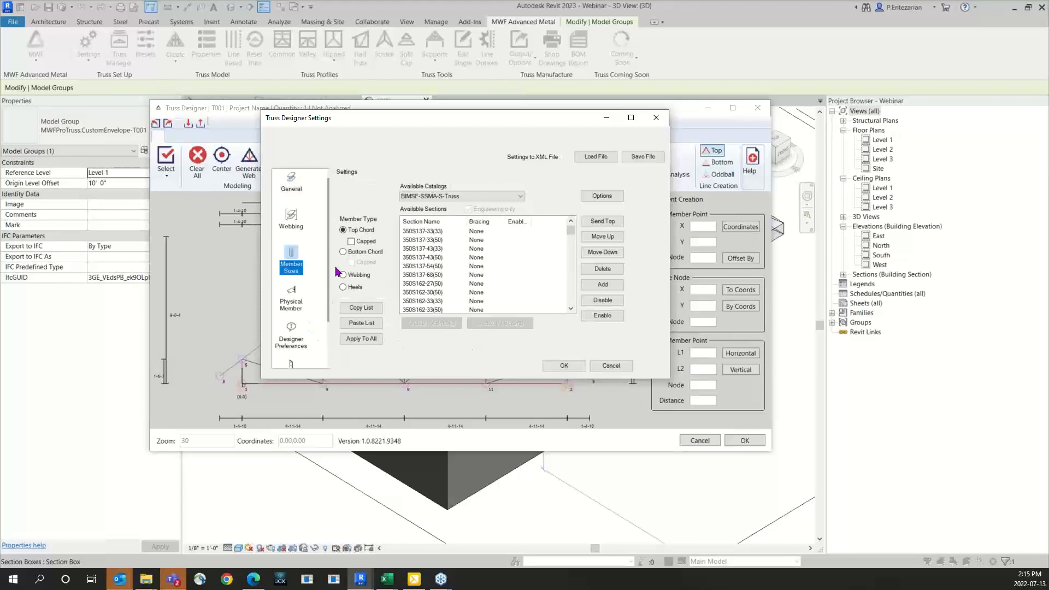
left_click(352, 242)
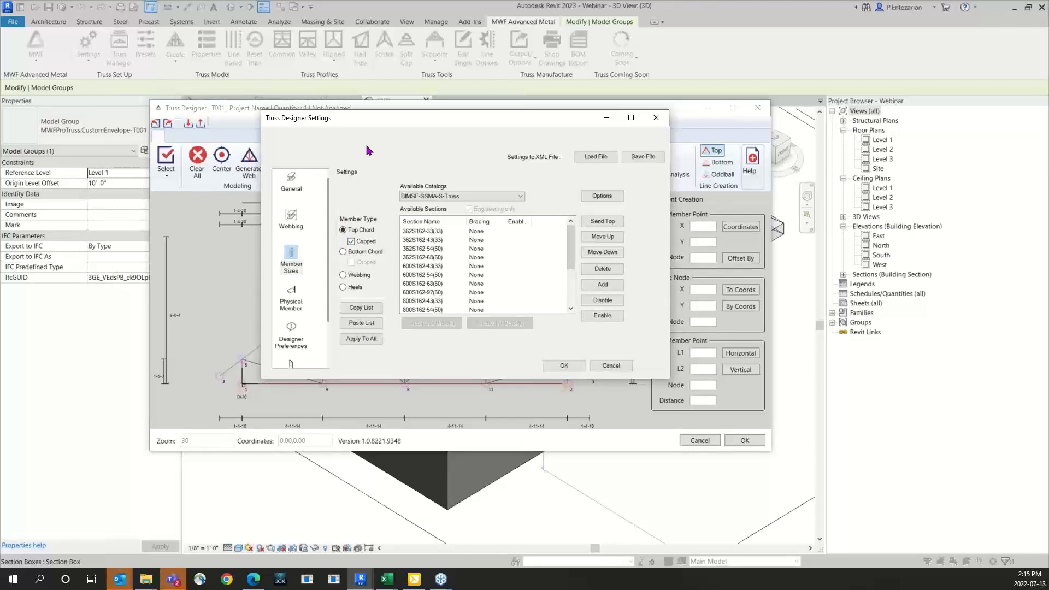
Step: Set the truss type to LGS Wall Truss, check that the Top Chord is Braced, and accept the settings
left_click_drag(382, 117, 410, 166)
left_click(260, 233)
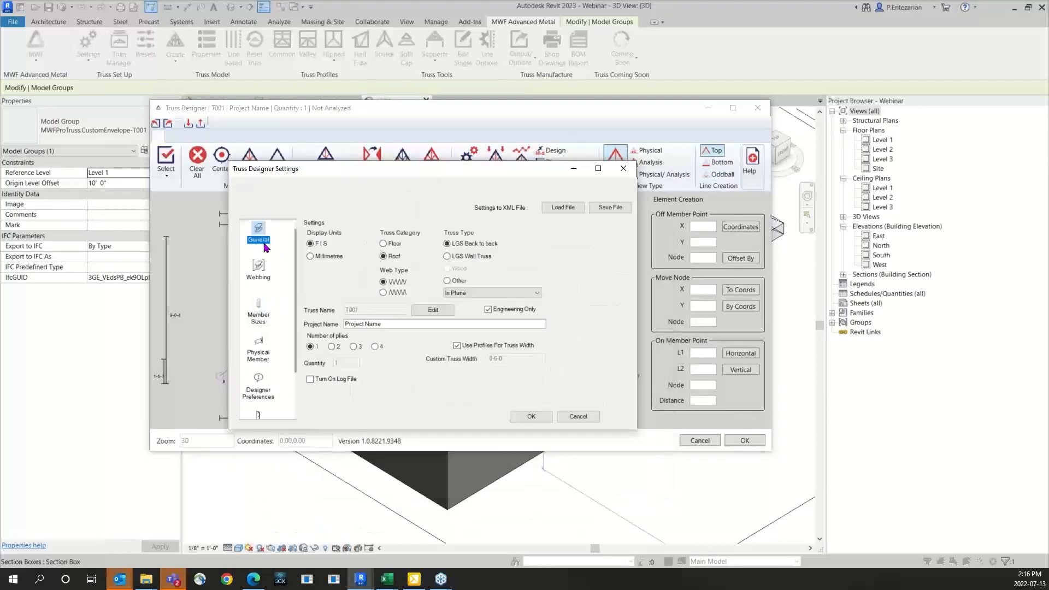
left_click(259, 315)
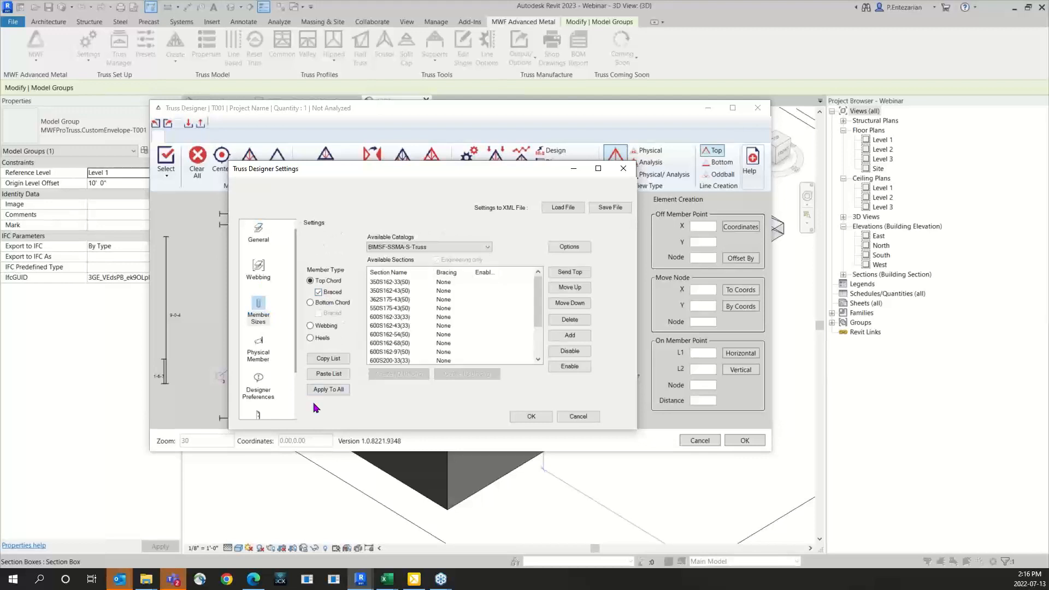
left_click(527, 416)
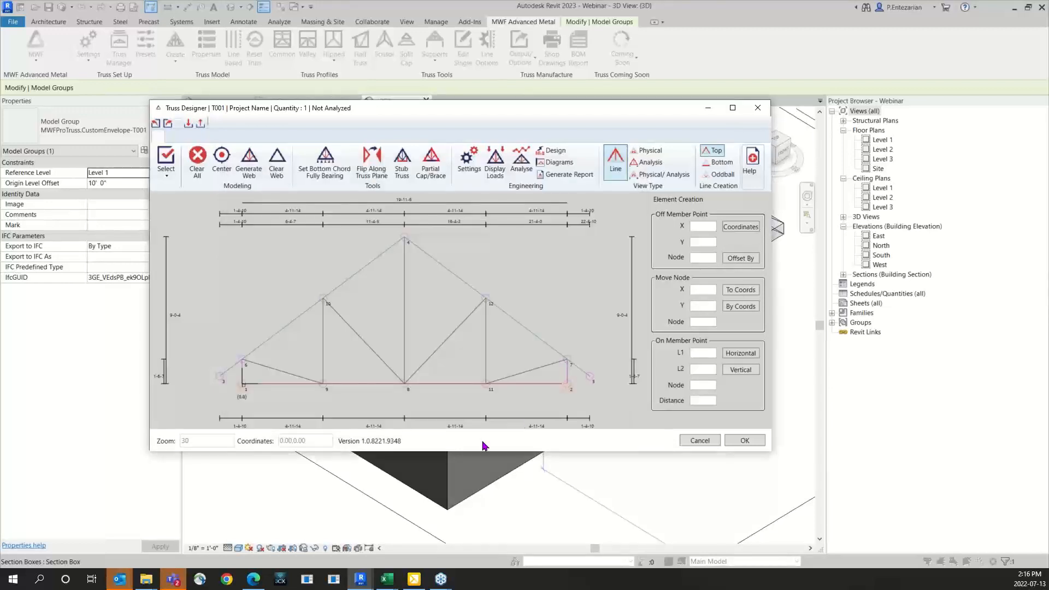
Step: Add a partial brace along the braced top chord from node 6 to node 10
left_click(429, 176)
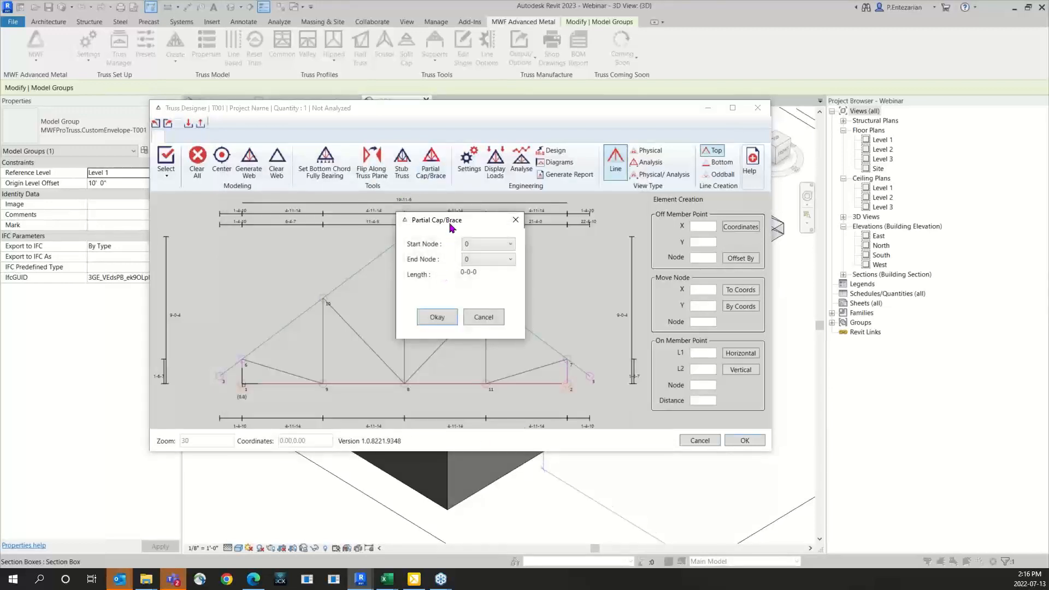
left_click_drag(452, 217, 574, 217)
left_click(601, 242)
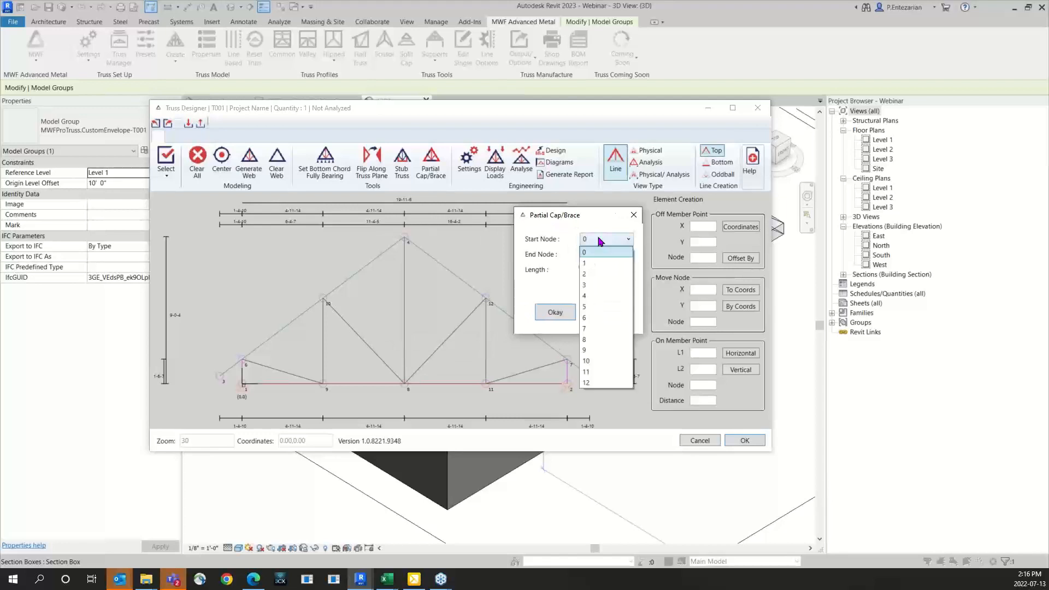
left_click(595, 319)
left_click(606, 254)
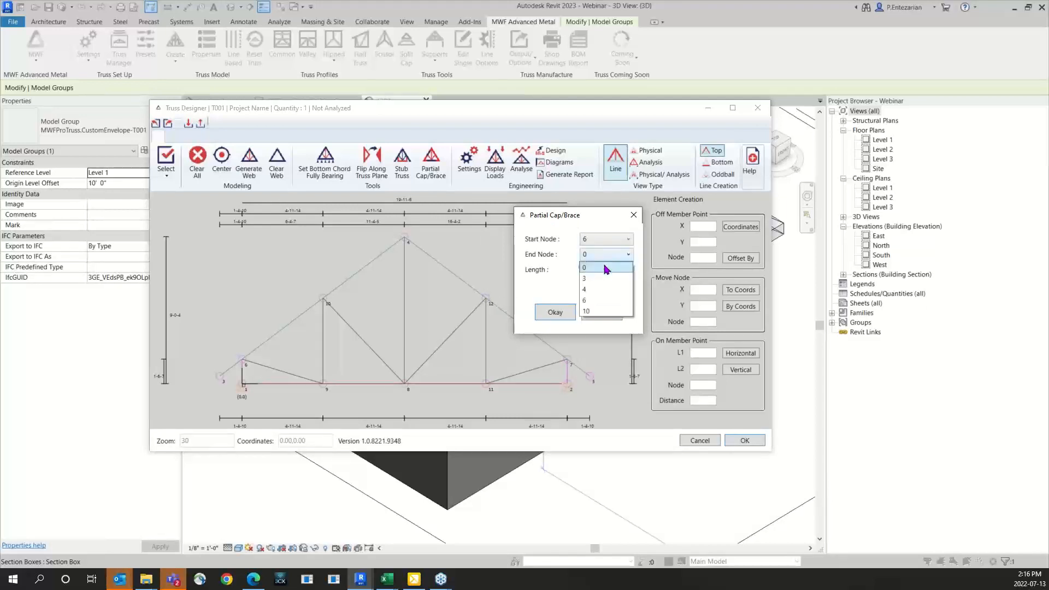
left_click(601, 311)
left_click(555, 312)
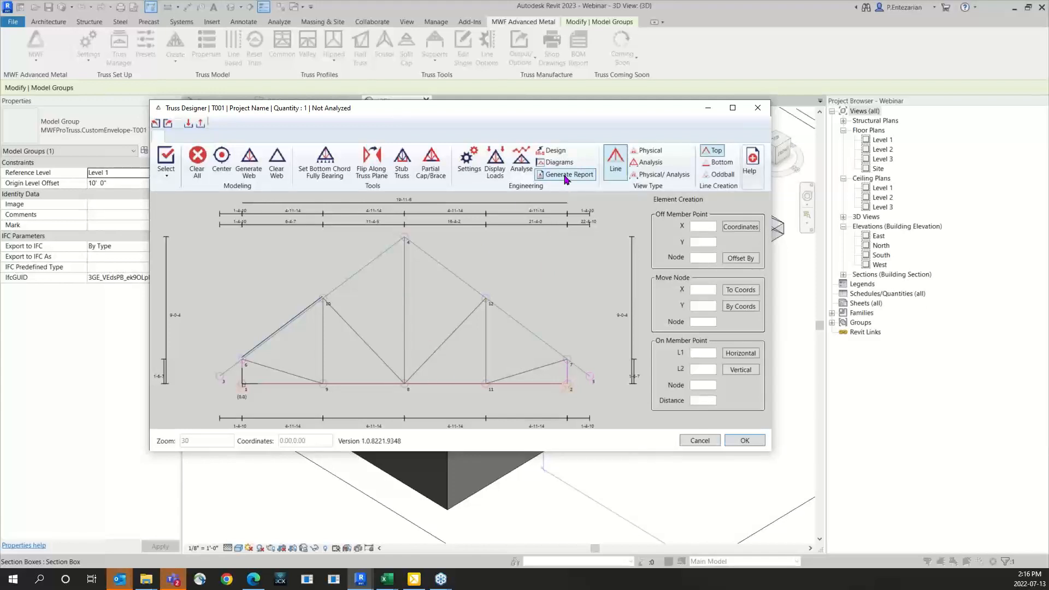
Step: Analyze the truss and view its moment diagram enlarged, with the analysis details shown
left_click(522, 159)
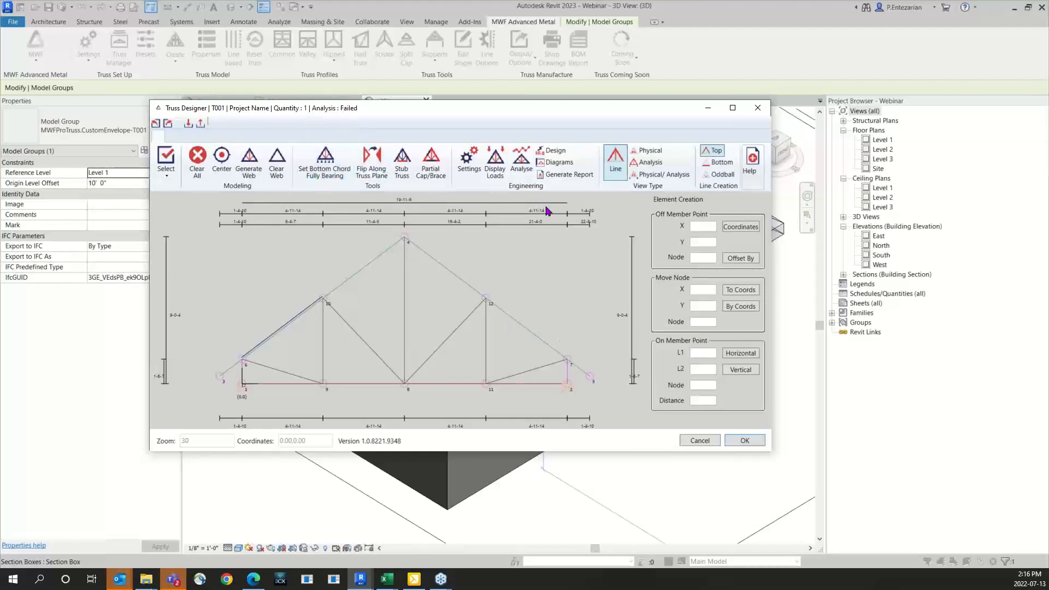
left_click(563, 166)
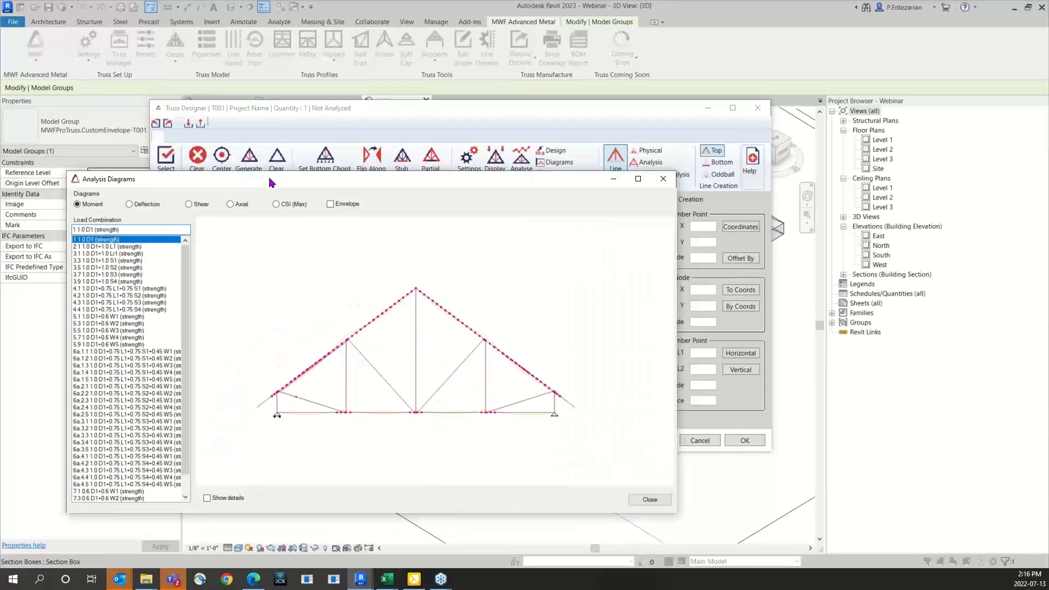
left_click(743, 150)
scroll(572, 335, "up", 5)
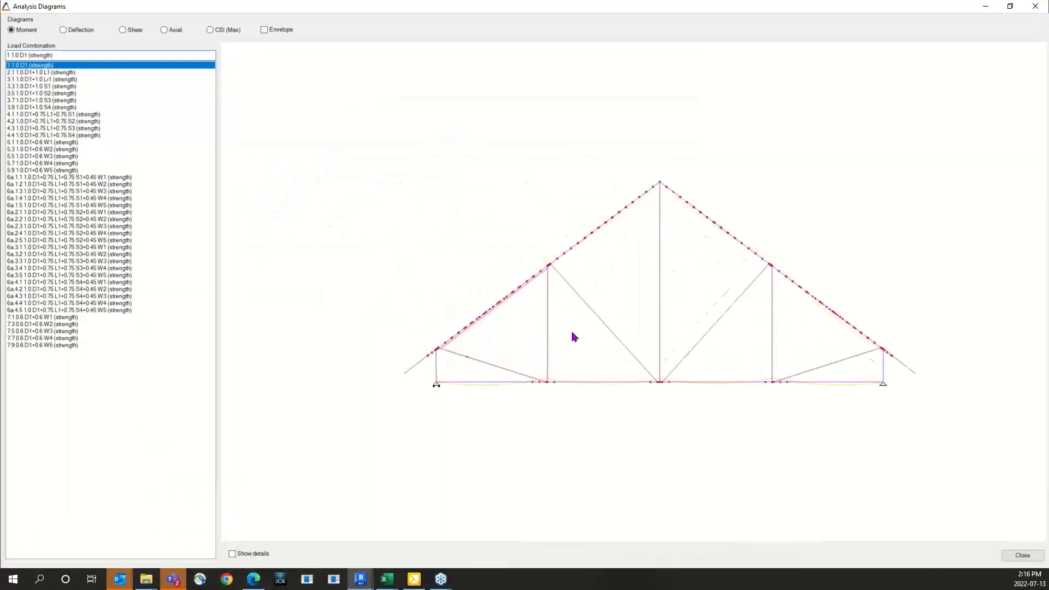
middle_click_drag(544, 340, 468, 343)
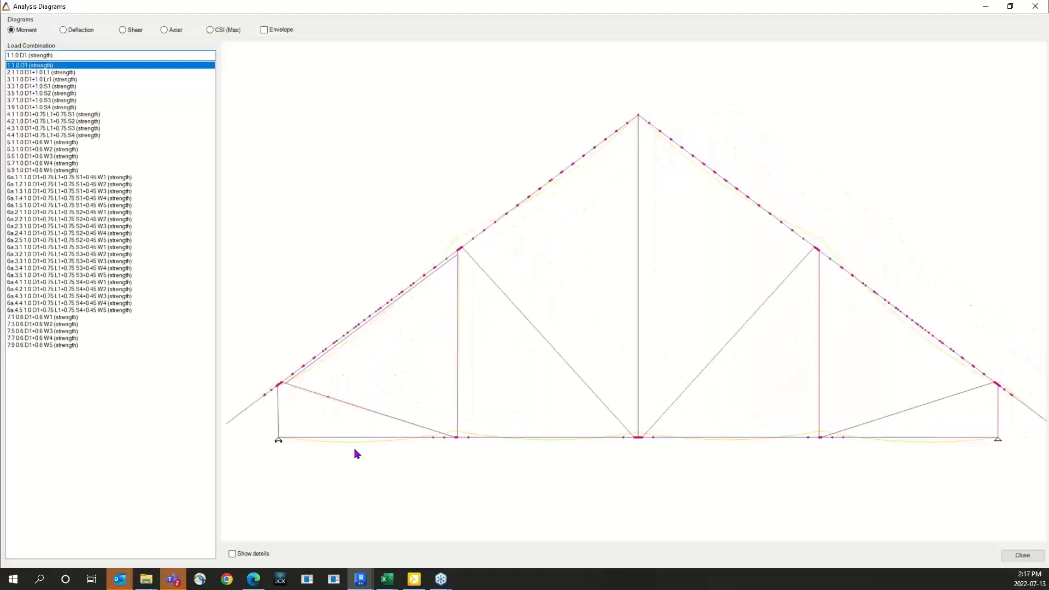
left_click(233, 554)
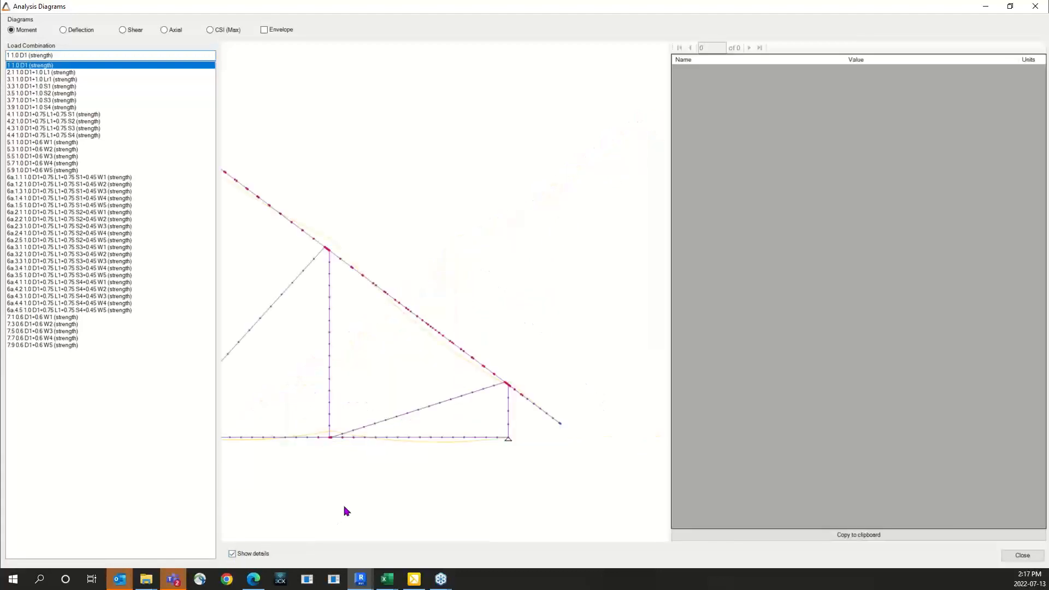
Step: Examine the moment diagram along the partially braced stretch of the top chord, including the panel points at both ends
scroll(488, 396, "down", 6)
middle_click_drag(353, 394, 526, 355)
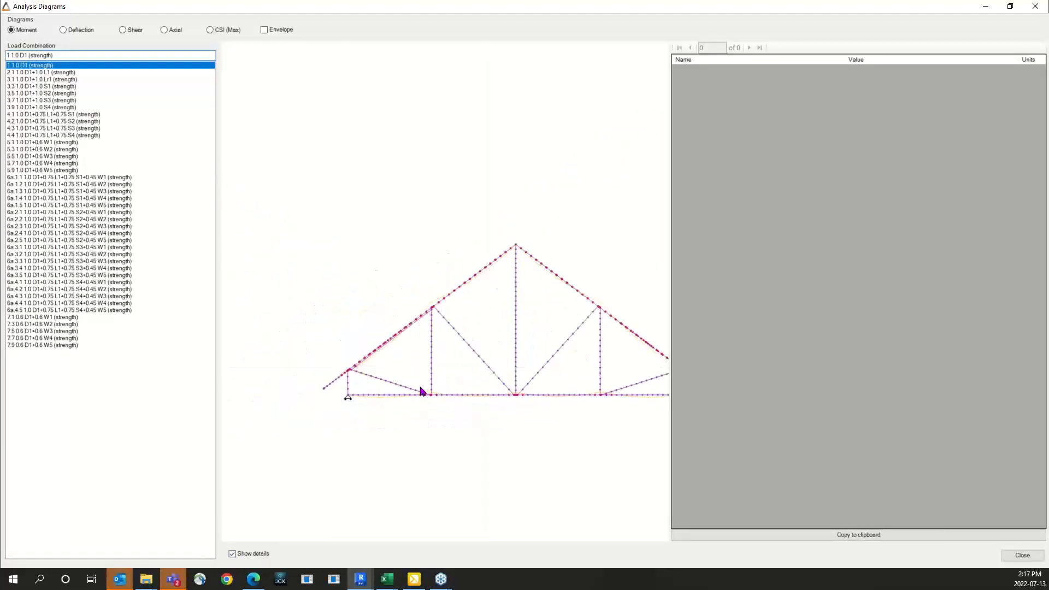
scroll(361, 385, "up", 2)
scroll(362, 388, "up", 5)
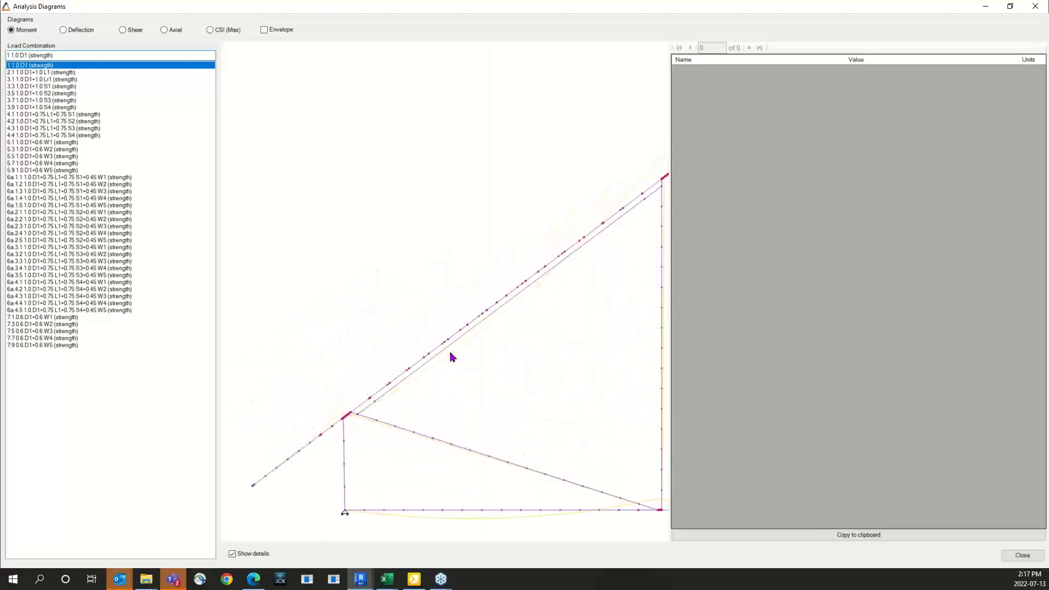
middle_click_drag(539, 359, 460, 380)
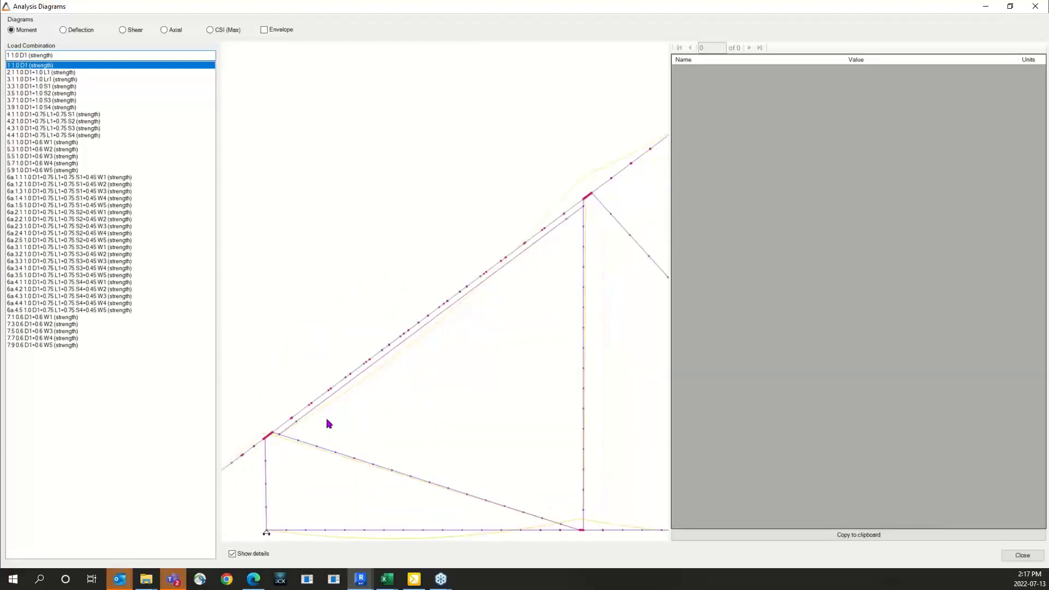
scroll(297, 430, "up", 2)
scroll(298, 435, "up", 1)
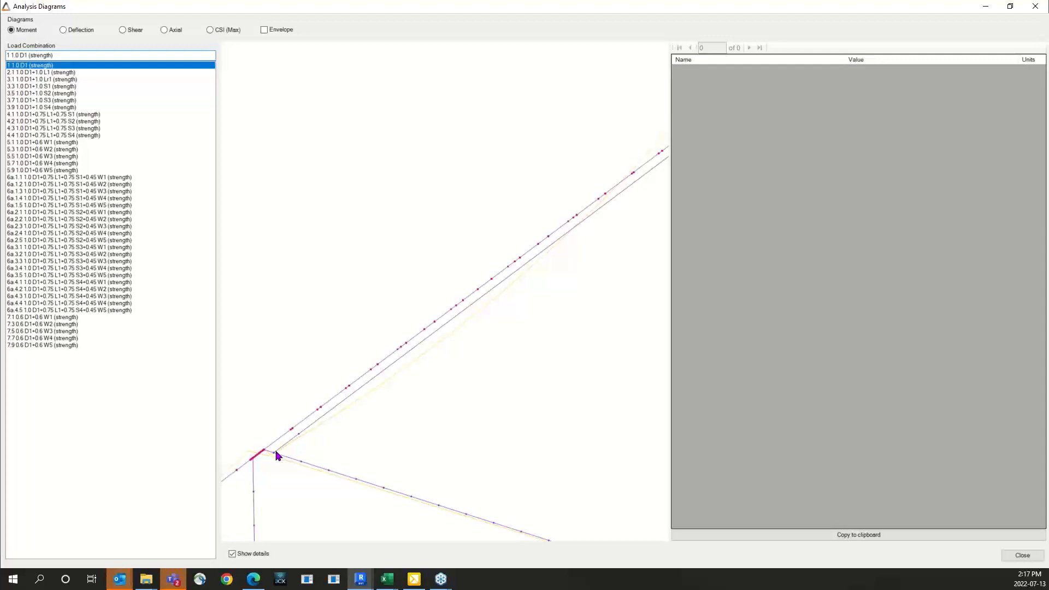
scroll(274, 447, "down", 3)
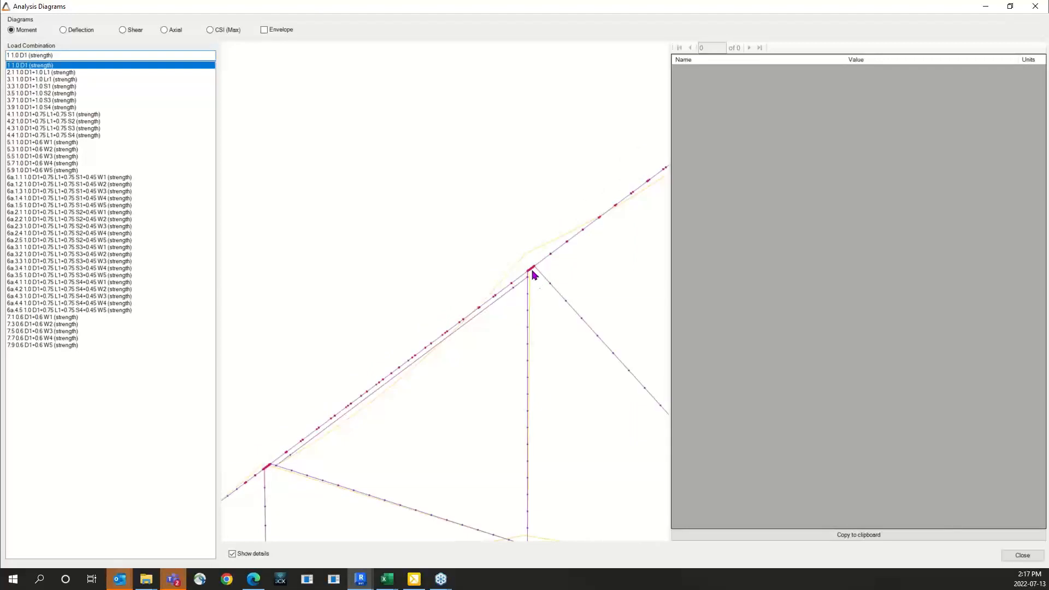
scroll(299, 470, "up", 5)
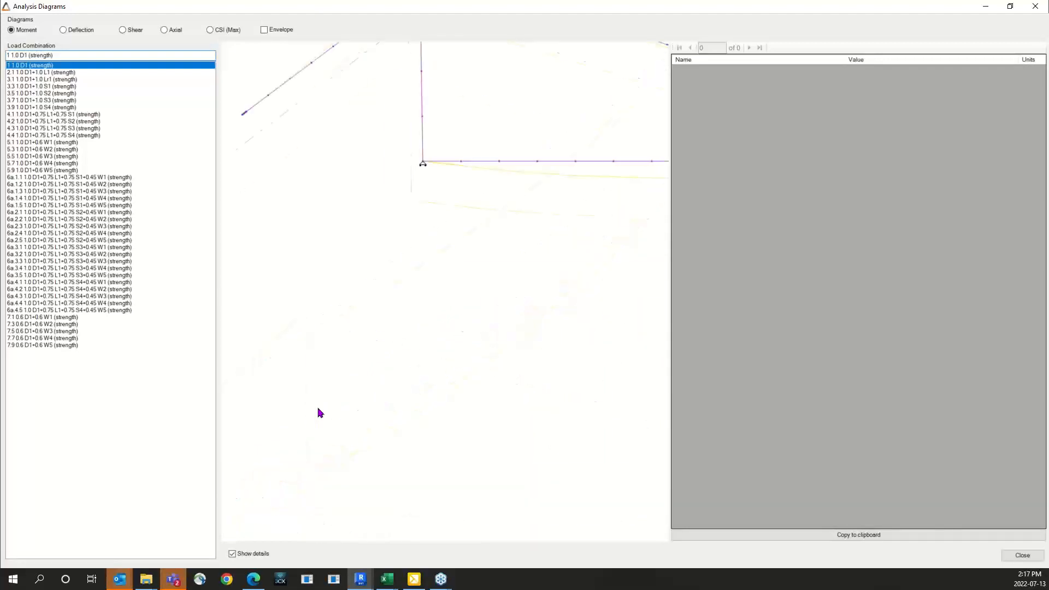
scroll(347, 403, "down", 3)
mouse_move(352, 353)
middle_mouse_down()
mouse_move(328, 430)
mouse_move(335, 369)
mouse_move(349, 355)
middle_mouse_up()
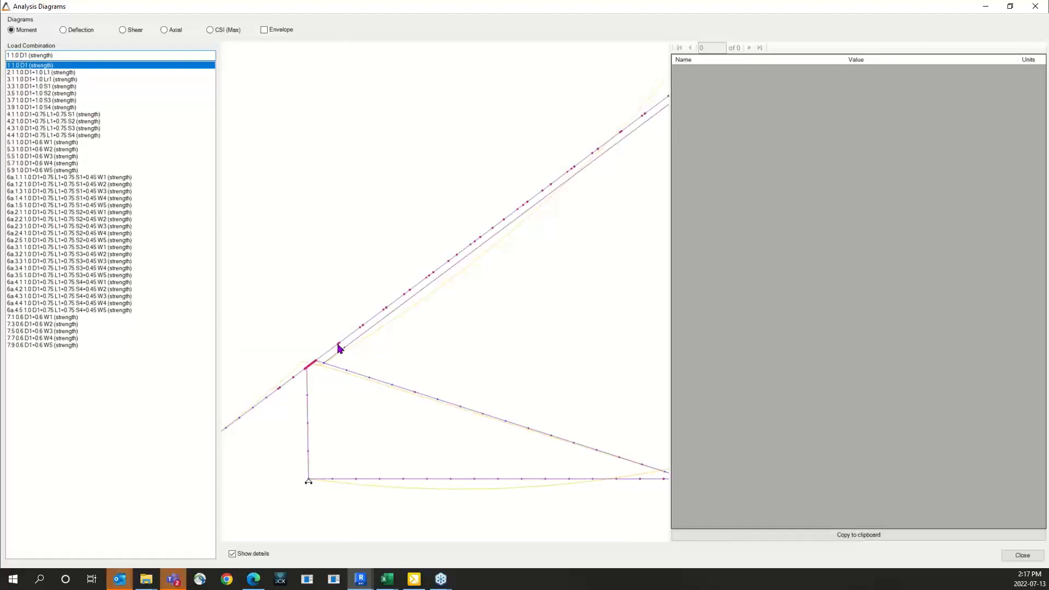
Step: Inspect the analysis details at two adjacent points where the top chord brace begins, and close the diagrams
left_click(339, 345)
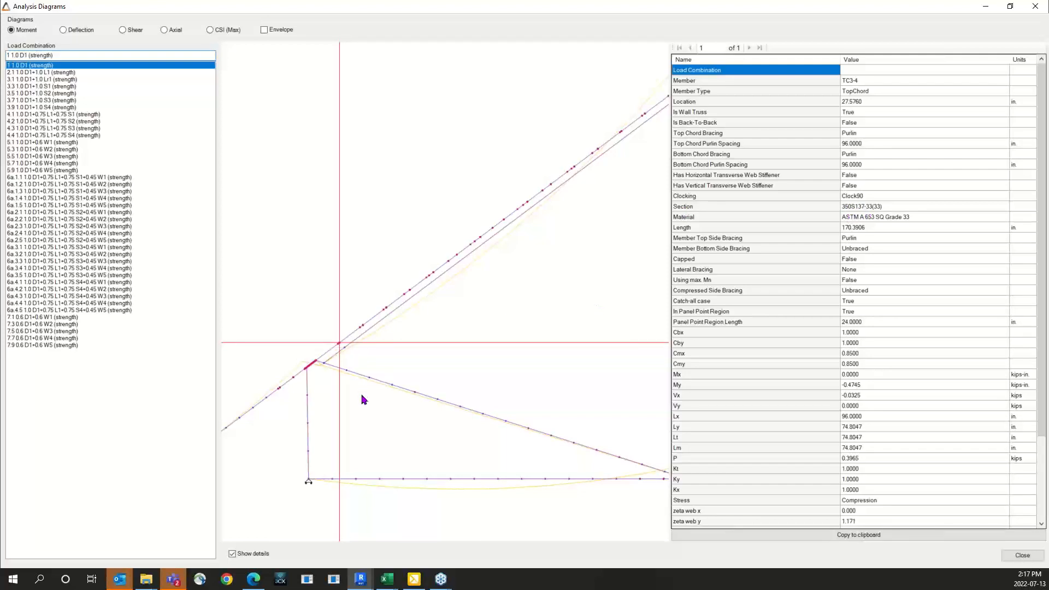
left_click(362, 327)
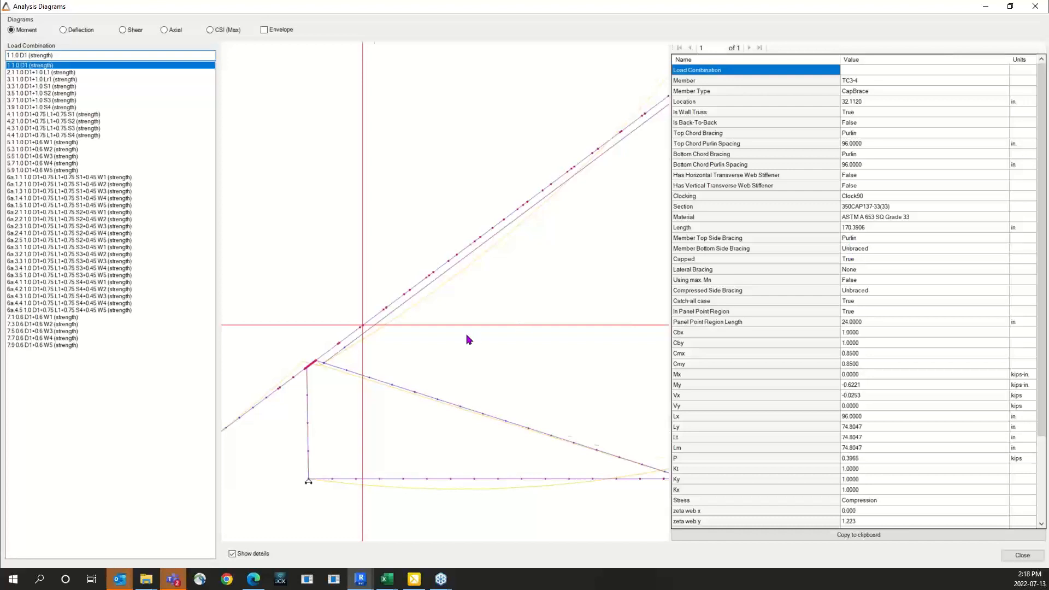
scroll(466, 340, "down", 3)
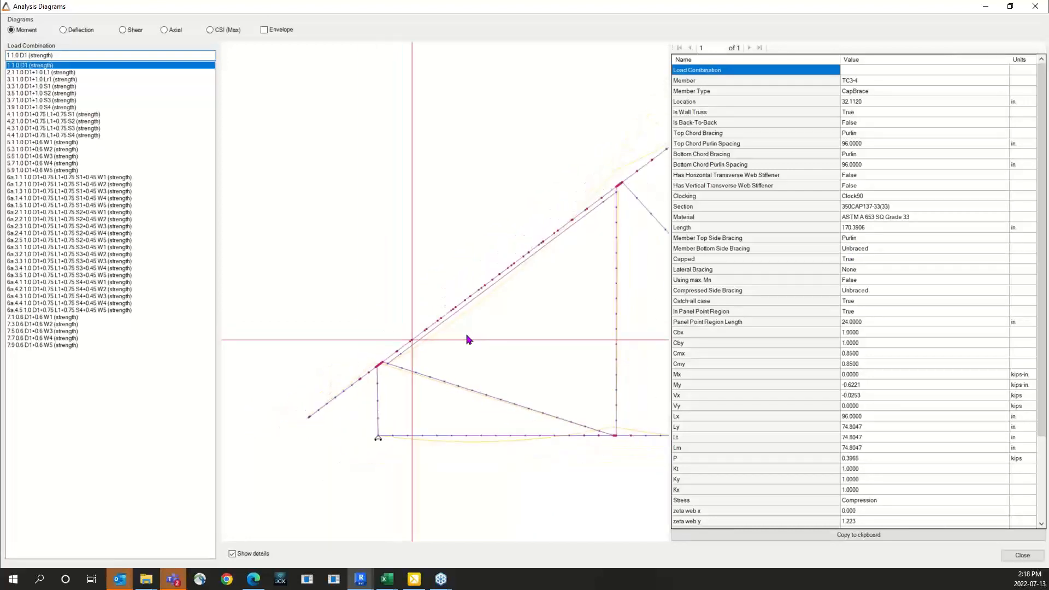
left_click(1035, 6)
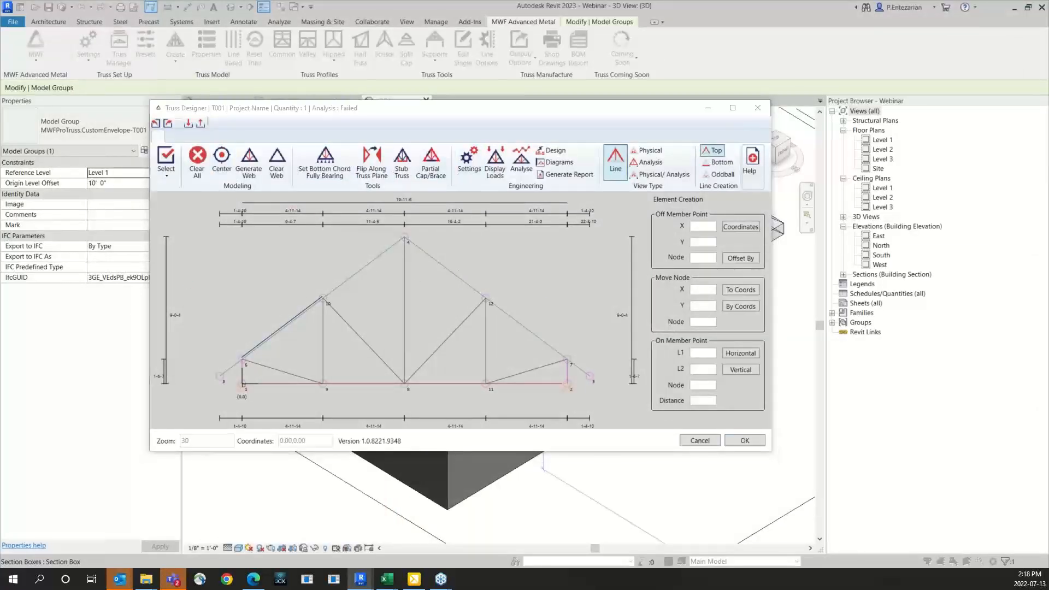
Step: Set the Developed Length for Brace / Cap to 8 inches in the physical member settings and accept
left_click(280, 297)
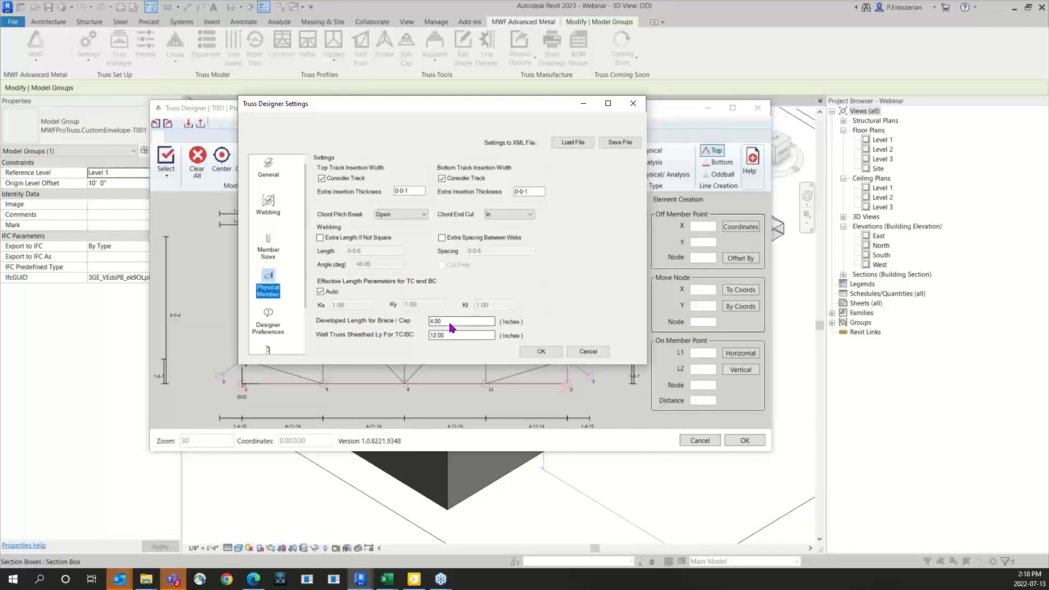
left_click_drag(453, 322, 408, 322)
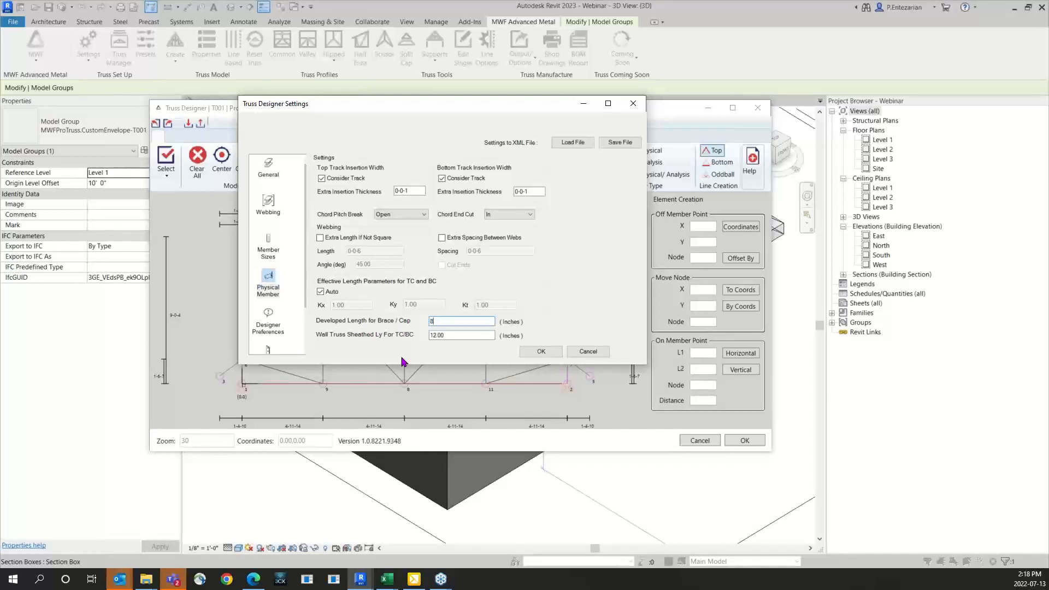
left_click(542, 351)
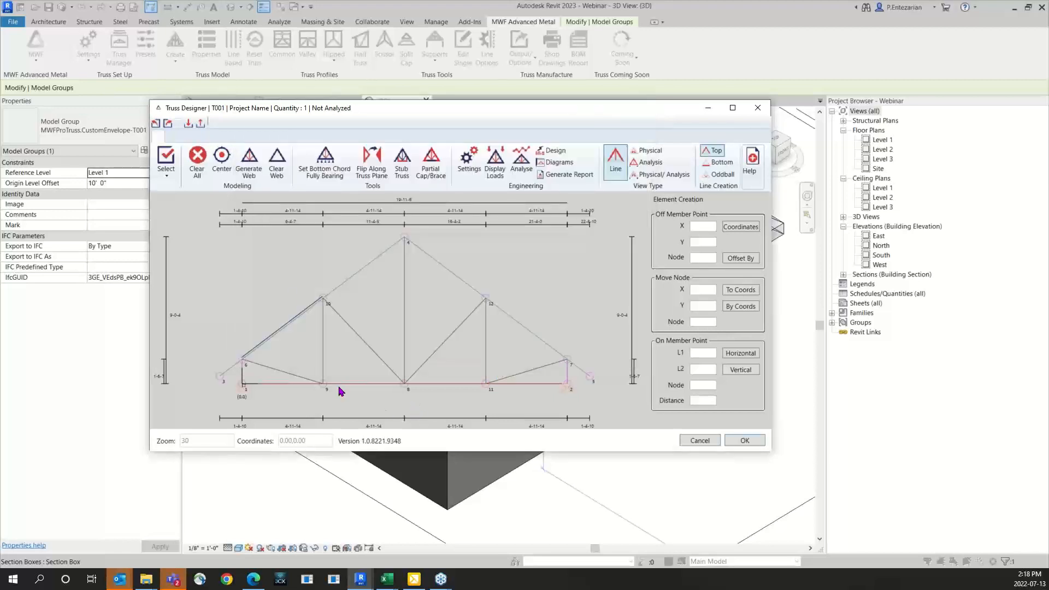
Step: Reopen the truss's analysis diagrams enlarged with details shown, and focus on the heel end of the braced top chord
left_click(562, 165)
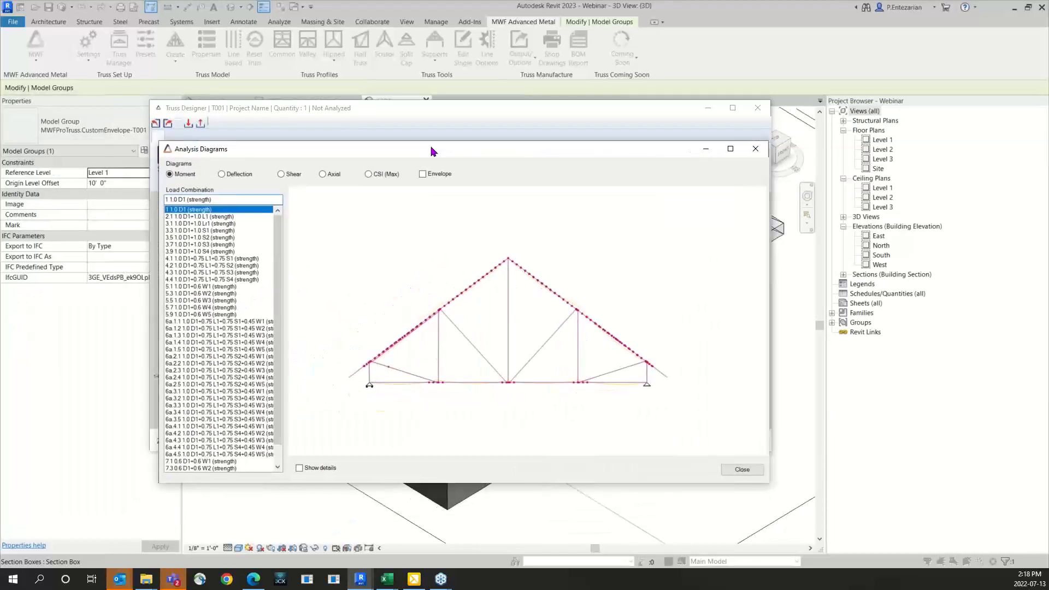
left_click(730, 150)
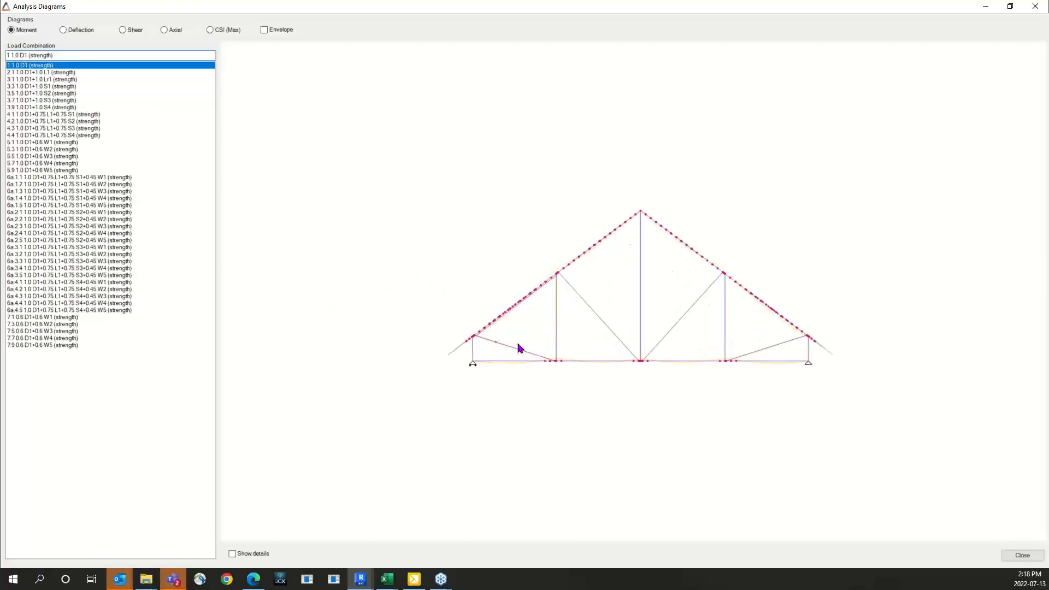
left_click(244, 554)
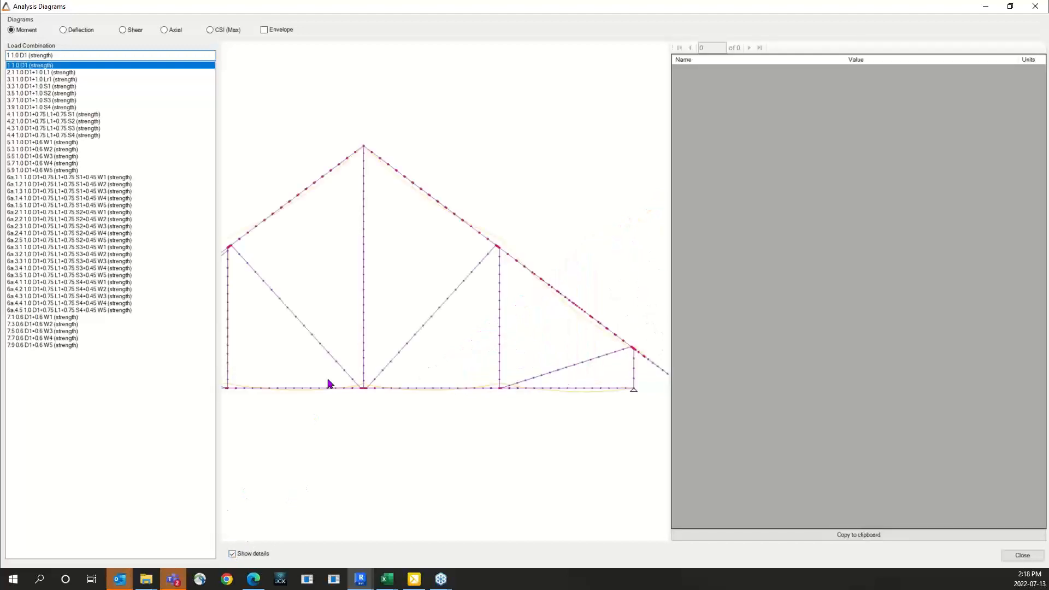
scroll(328, 382, "up", 5)
scroll(473, 366, "up", 6)
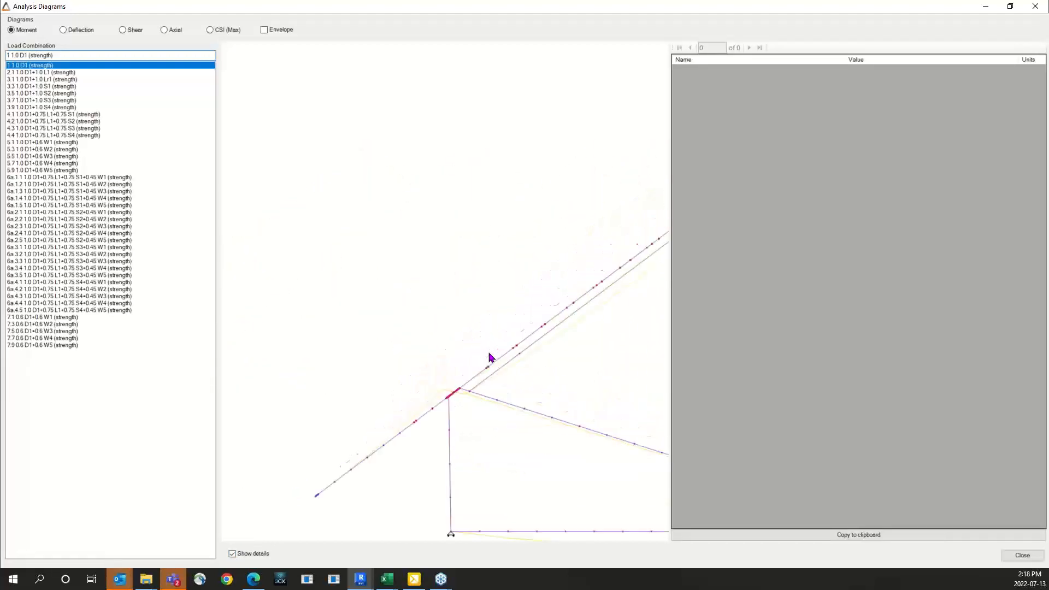
middle_click_drag(467, 378, 504, 421)
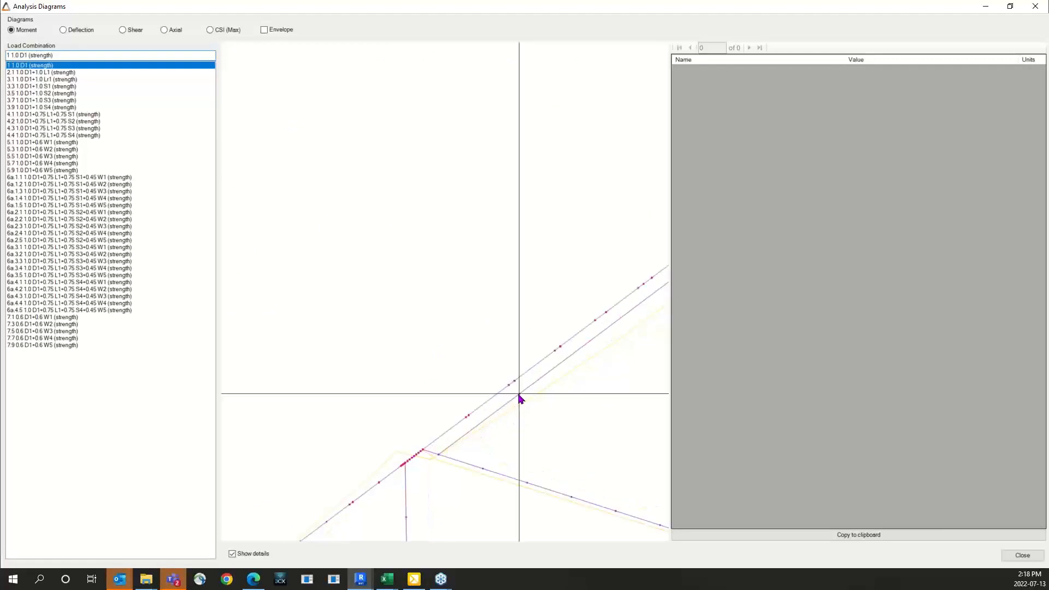
Step: Check the analysis details at points near the brace's start and farther along the braced top chord, and close the diagrams
left_click(468, 418)
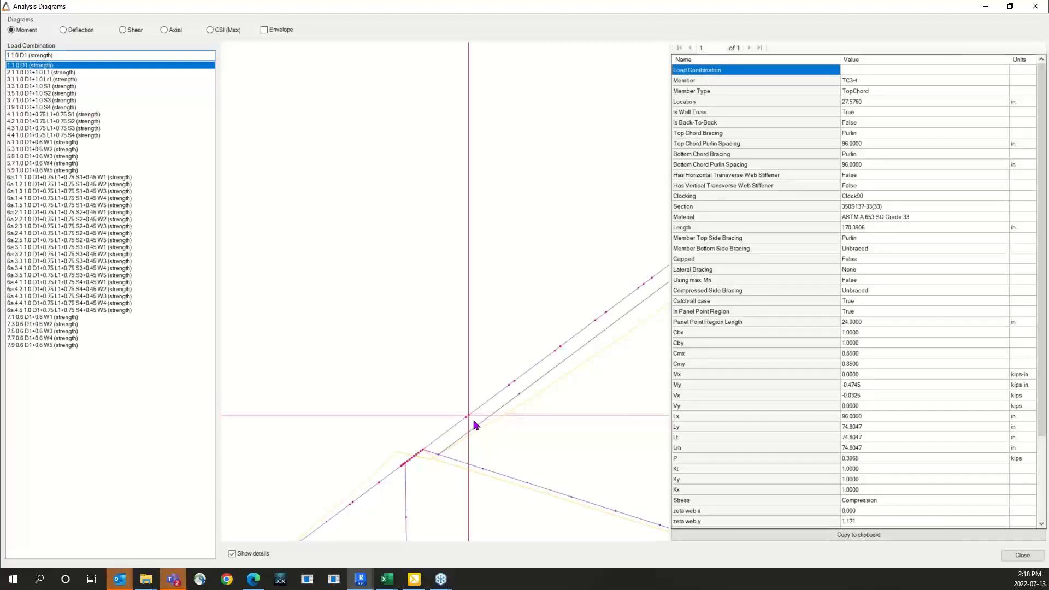
left_click(508, 389)
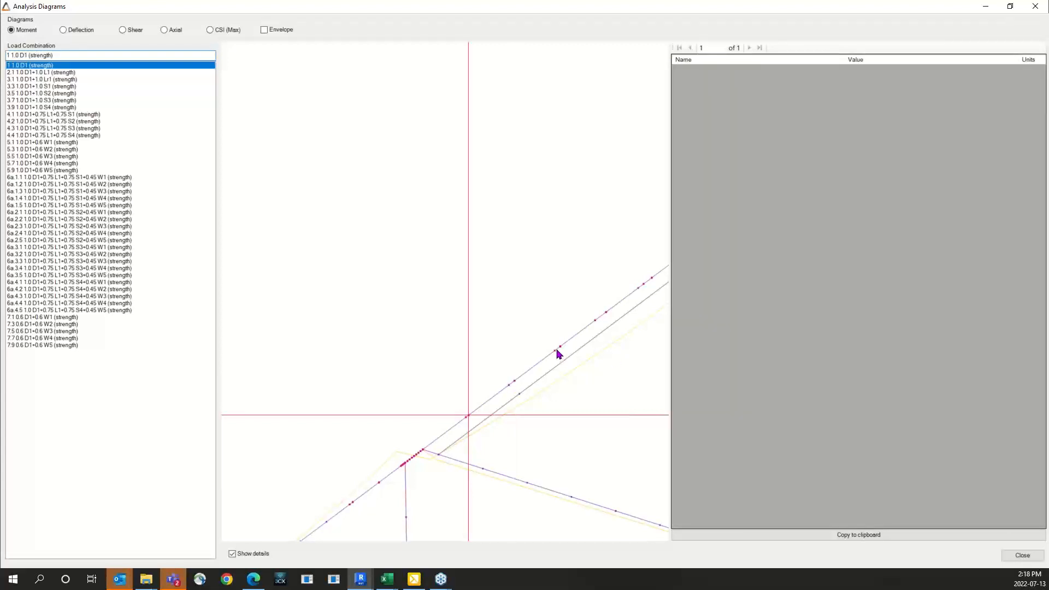
scroll(491, 398, "down", 3)
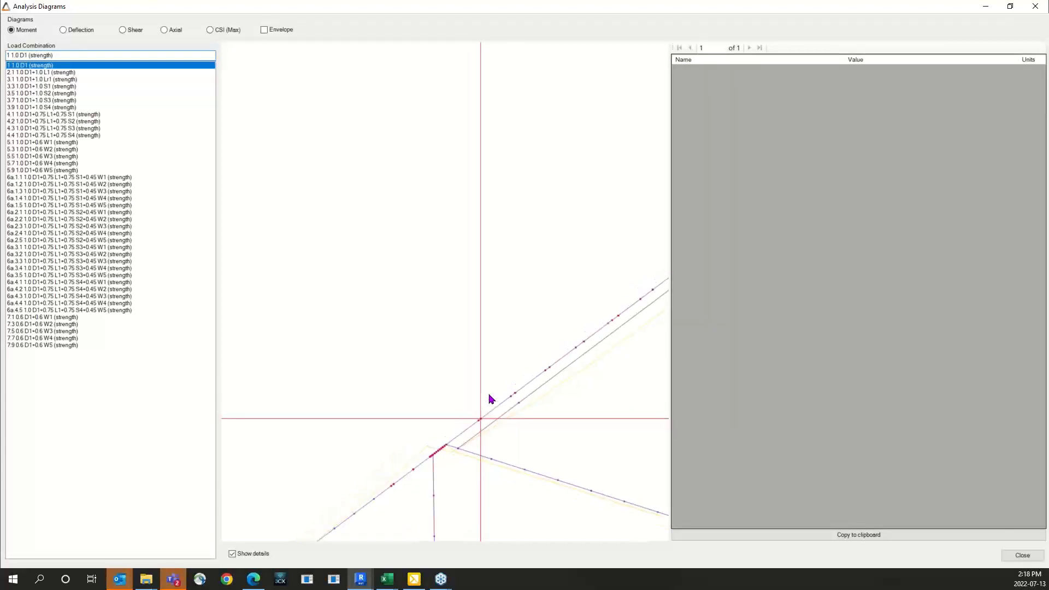
scroll(490, 399, "down", 3)
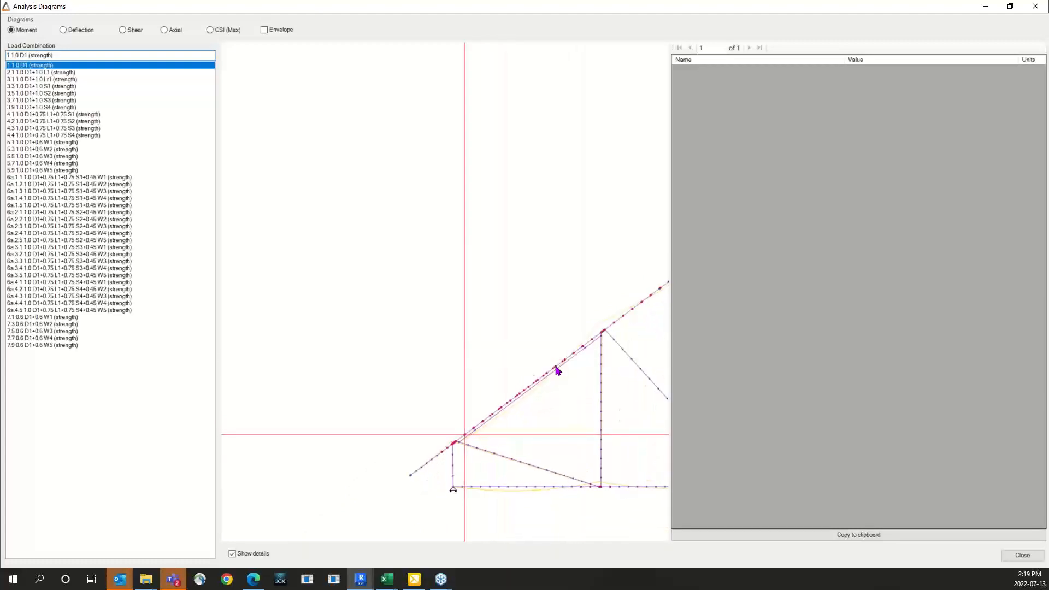
left_click(539, 381)
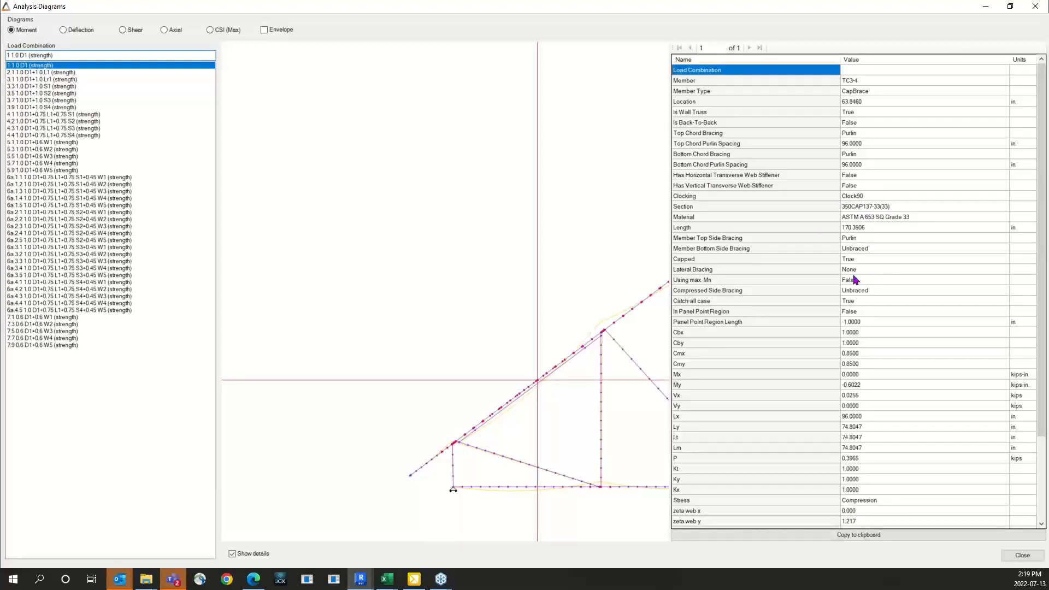
left_click(1035, 8)
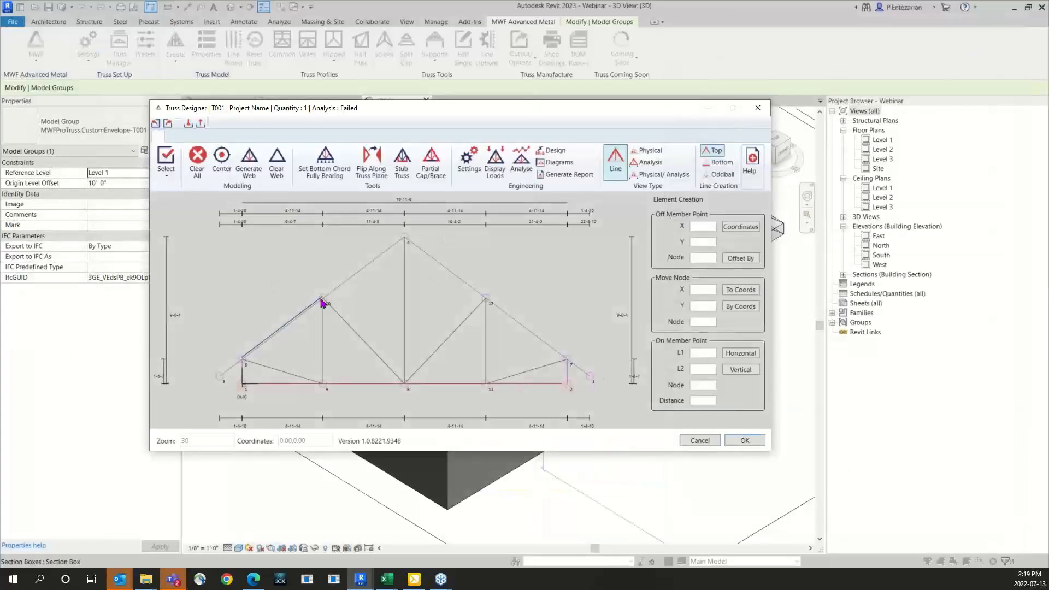
Step: Accept the truss design and convert truss T001 into a physical truss in the model
left_click(758, 445)
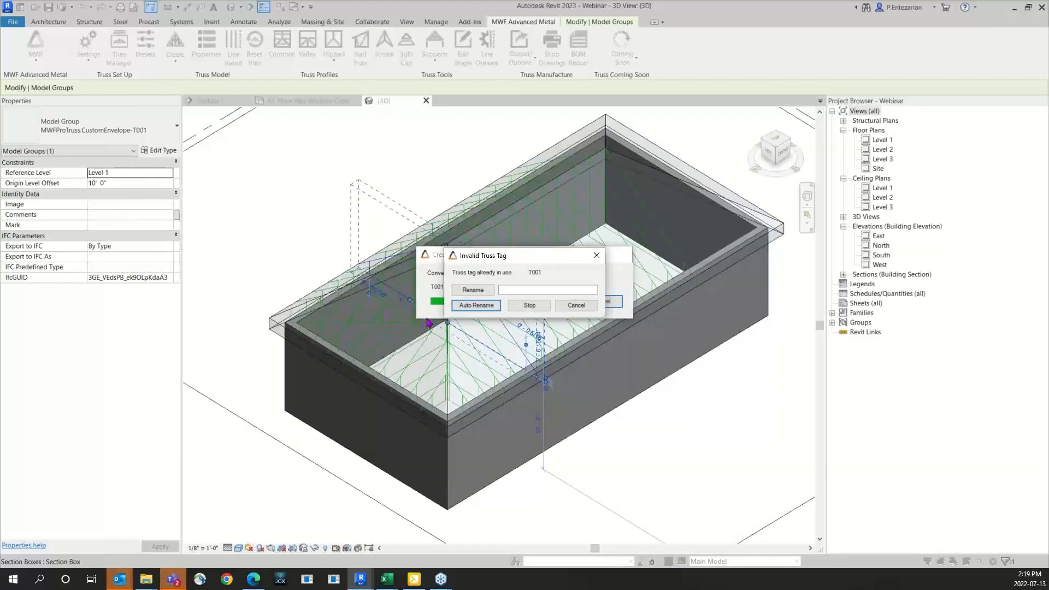
left_click(464, 305)
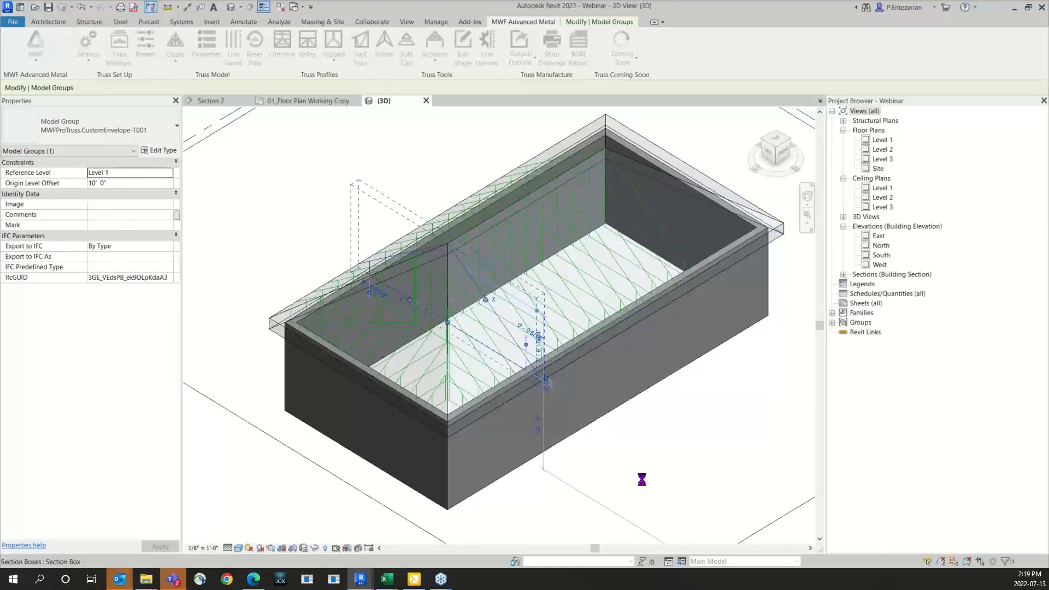
mouse_move(360, 578)
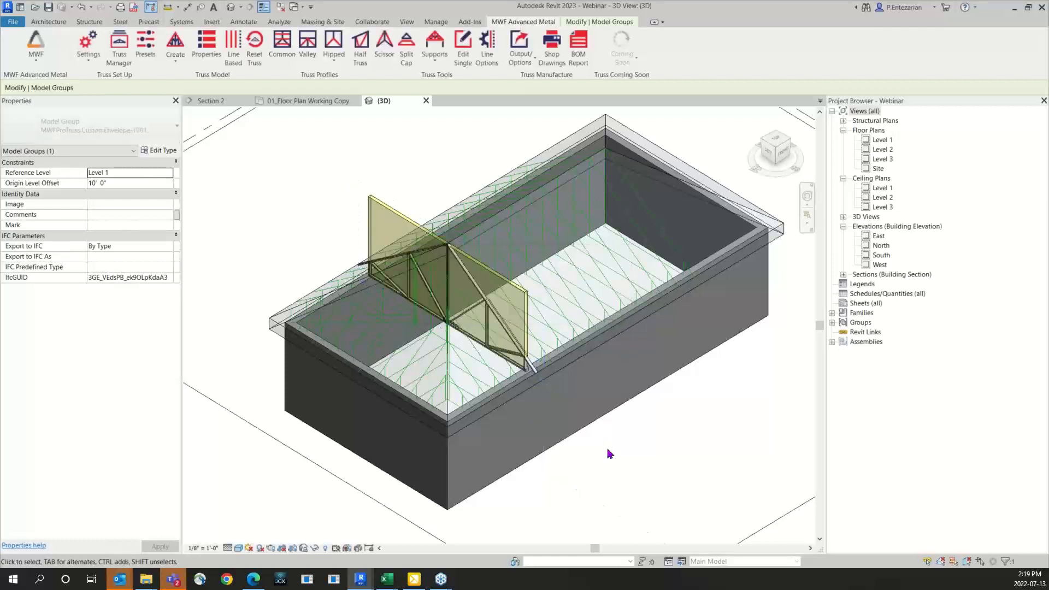
Step: Temporarily isolate the physical truss CT001 in the 3D view and examine the partial brace along its top chord at the heel end
scroll(486, 311, "up", 5)
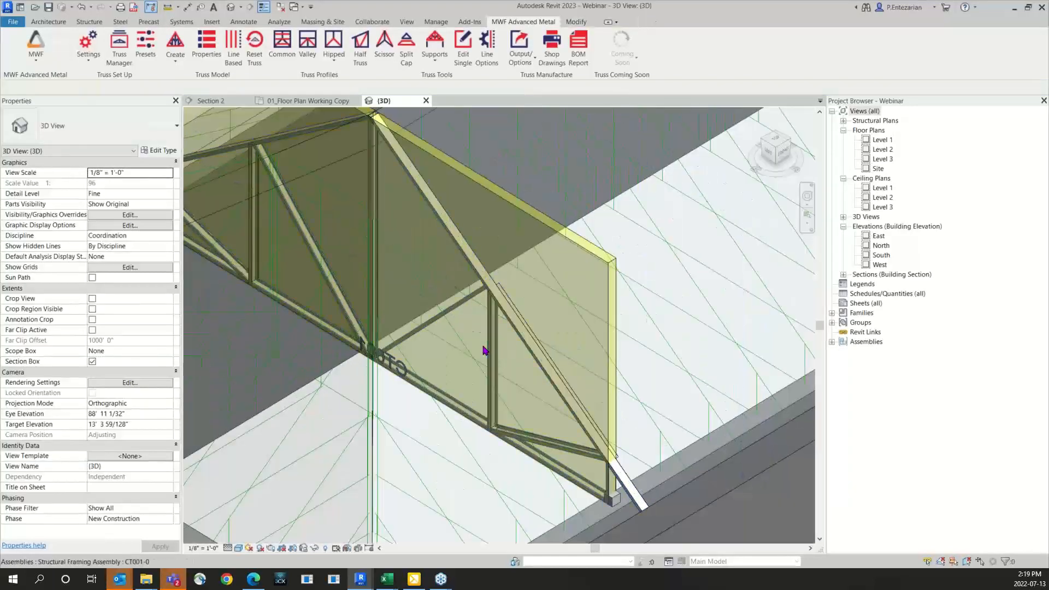
scroll(510, 344, "up", 3)
left_click(522, 339)
key("h")
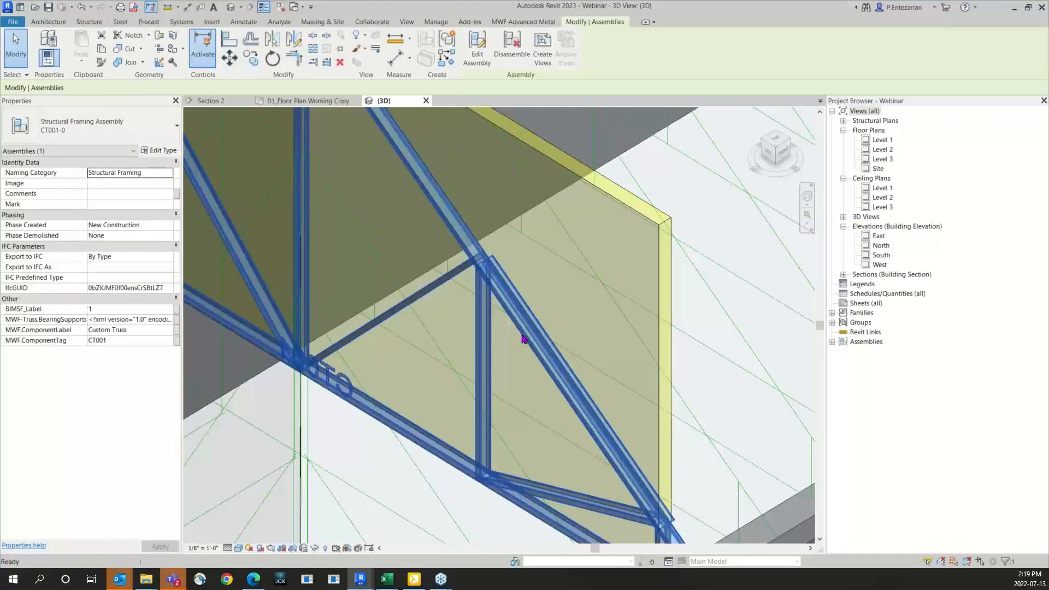
key("i")
left_click(526, 358)
scroll(536, 345, "down", 5)
middle_click_drag(536, 345, 467, 340, "shift")
scroll(466, 340, "up", 6)
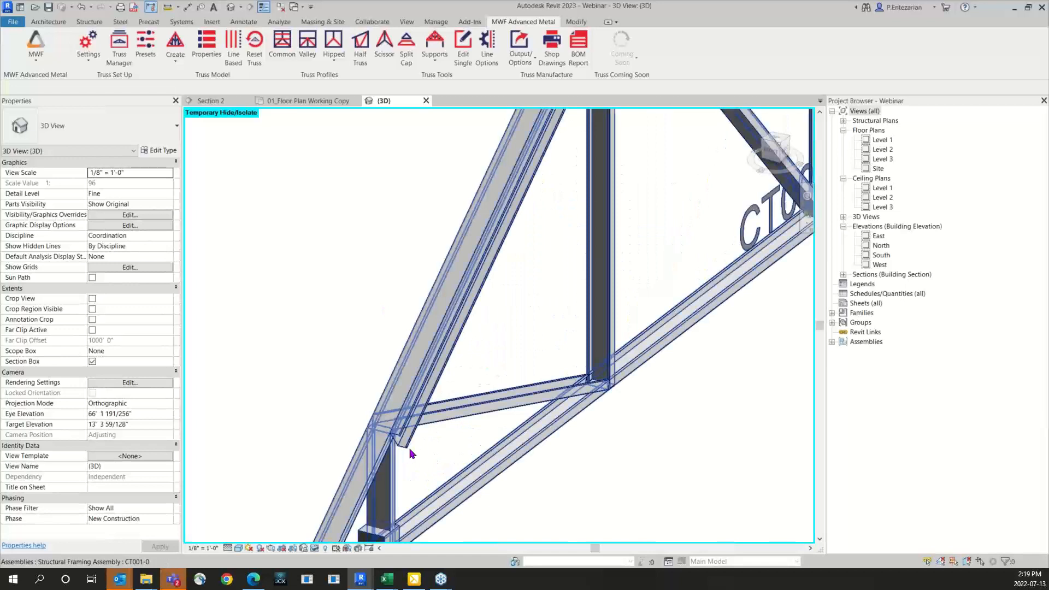
scroll(432, 455, "down", 3)
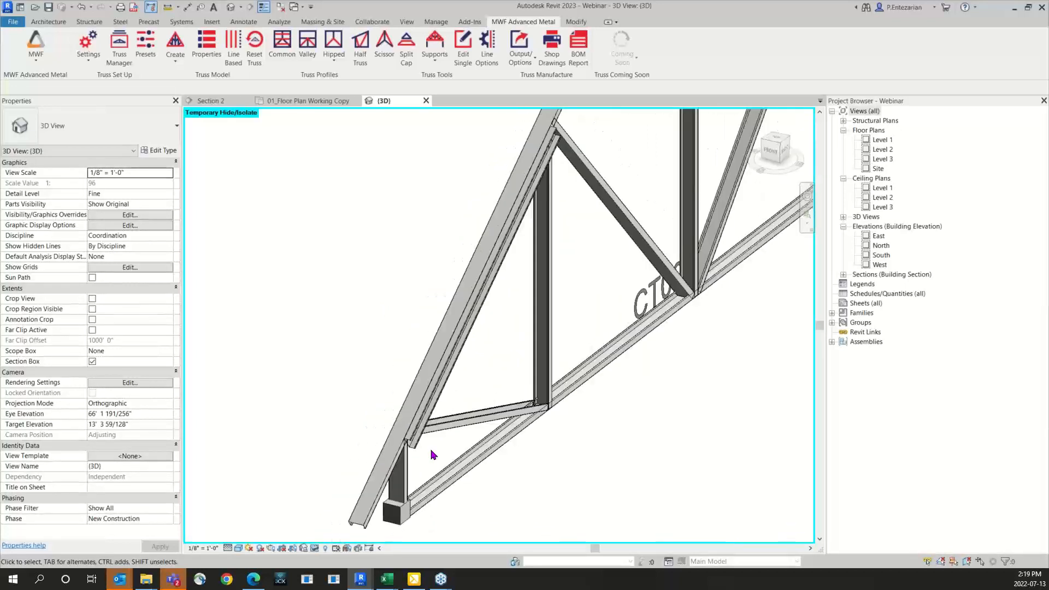
scroll(398, 452, "down", 3)
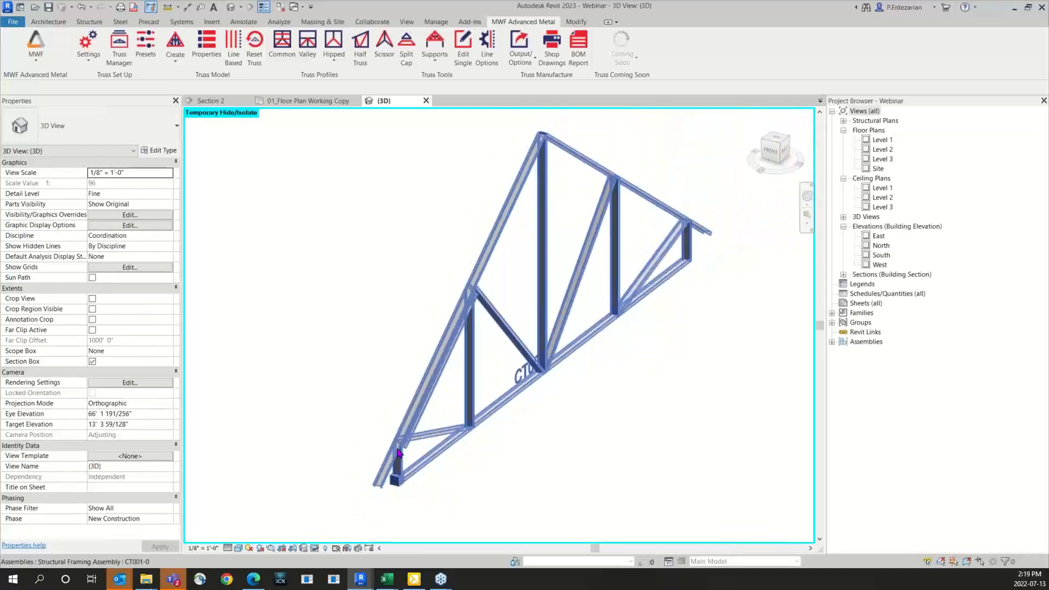
Step: Select the physical truss CT001 and unlock it
left_click(498, 414)
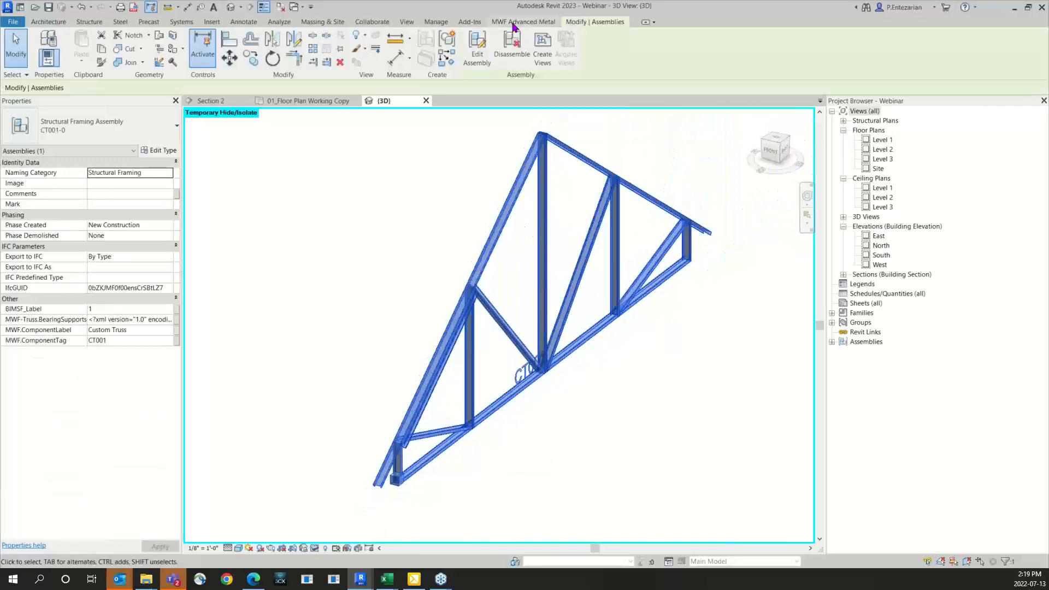
left_click(523, 21)
left_click(89, 60)
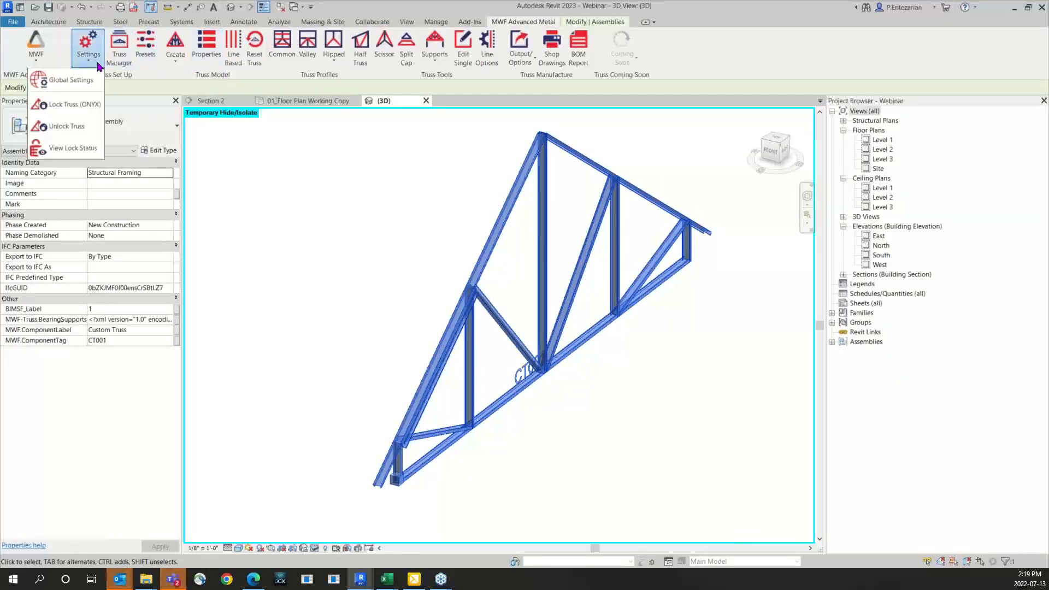
left_click(72, 128)
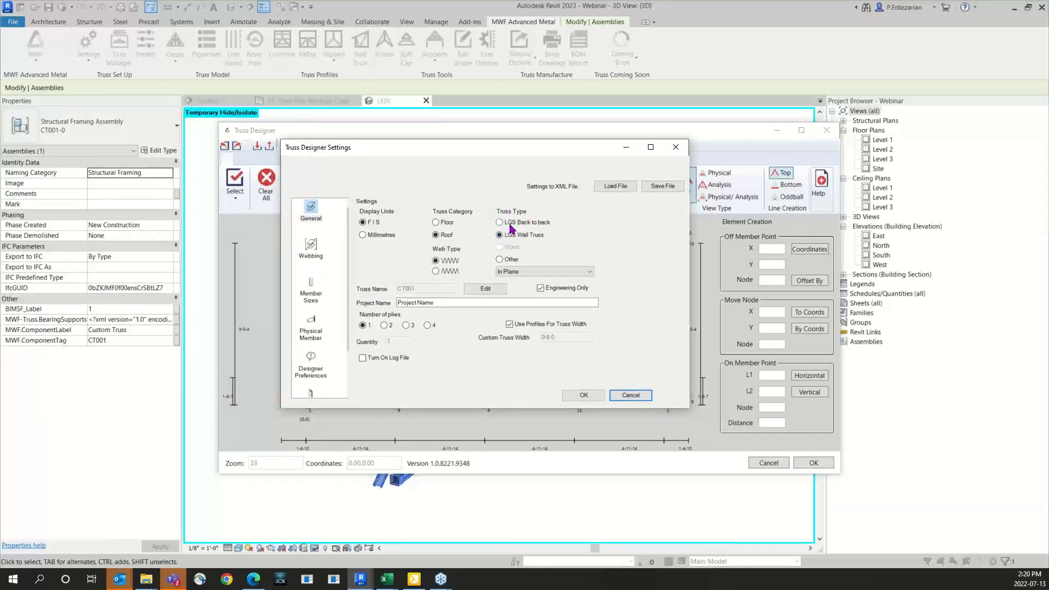
Step: Set the truss type to LGS Back to back, make the top chord capped in the member sizes, and accept the settings
left_click(510, 224)
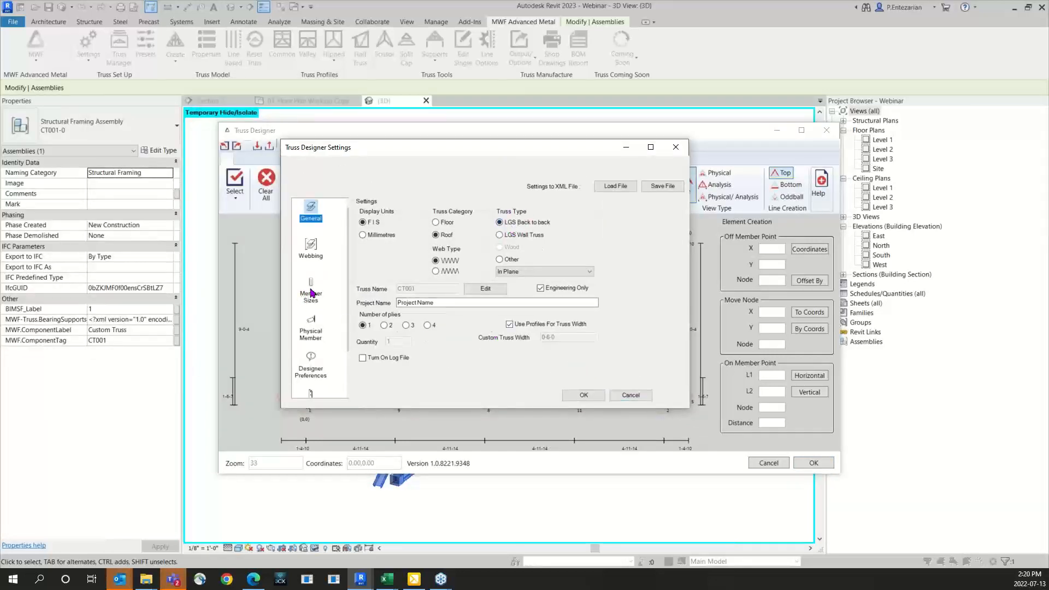
left_click(311, 290)
left_click(372, 272)
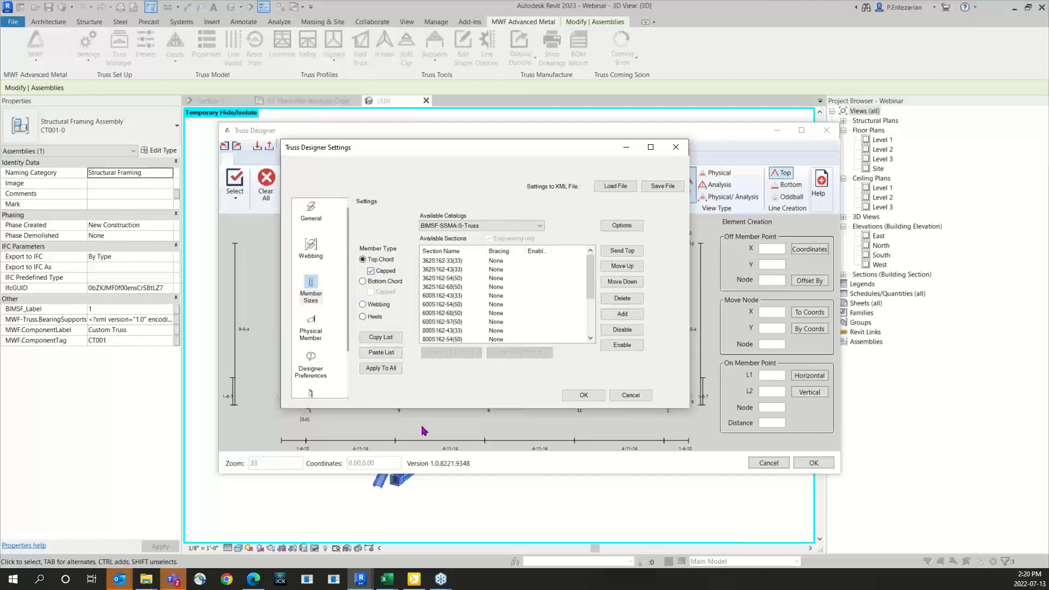
left_click(582, 395)
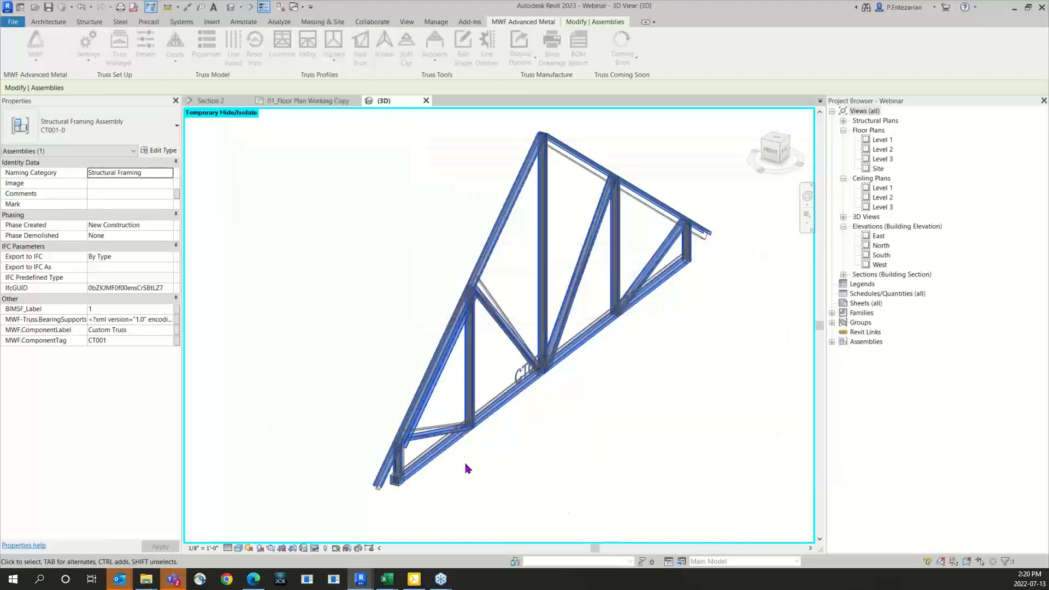
Step: Select the track piece capping the top chord near the heel and examine it with the truss viewed from the right side
scroll(386, 439, "up", 6)
scroll(379, 438, "down", 1)
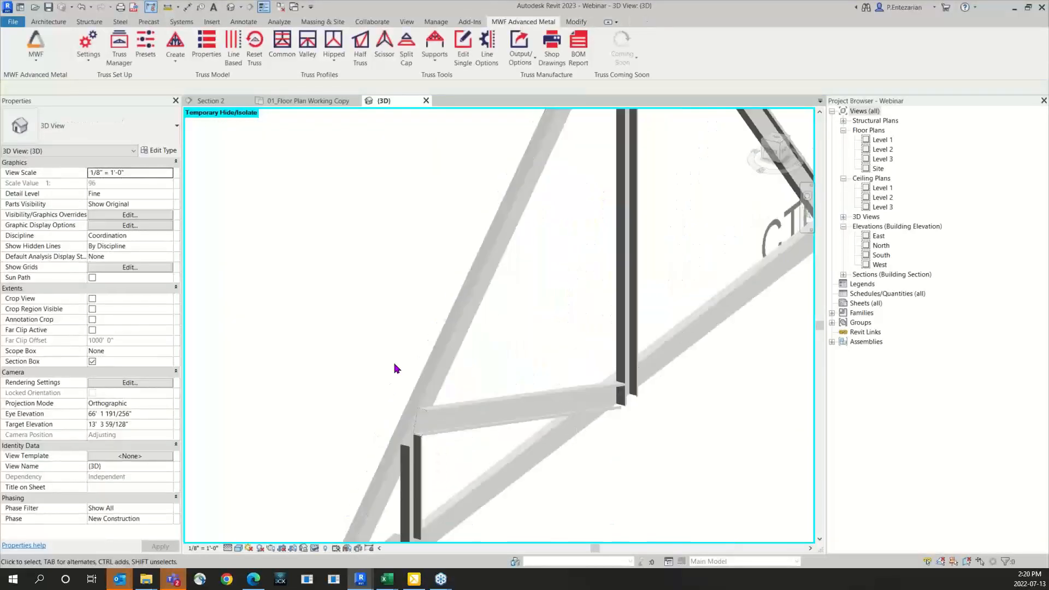
middle_click_drag(397, 368, 375, 404)
scroll(375, 404, "down", 1)
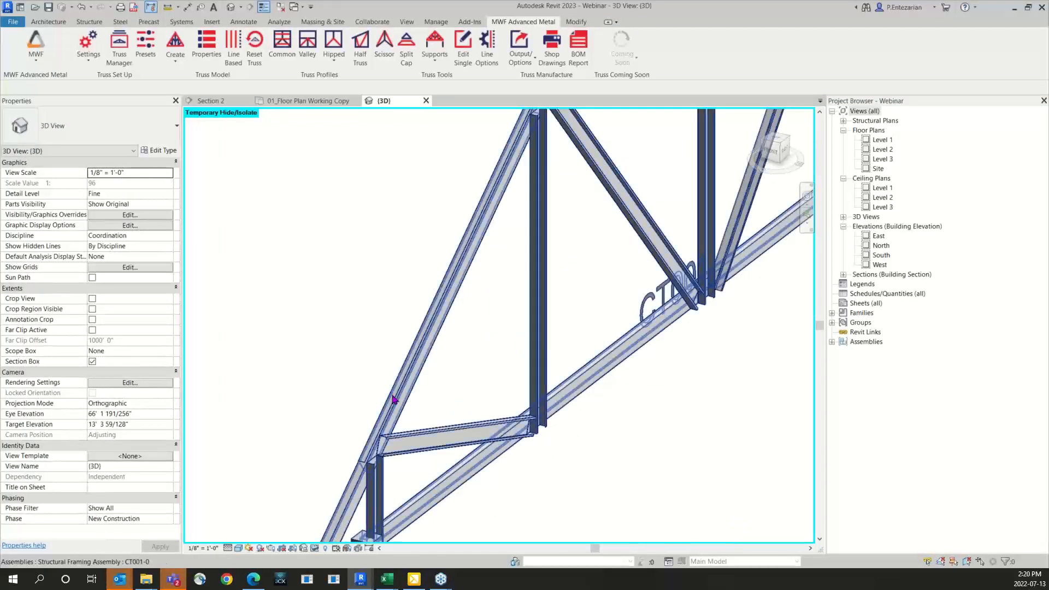
key("Tab")
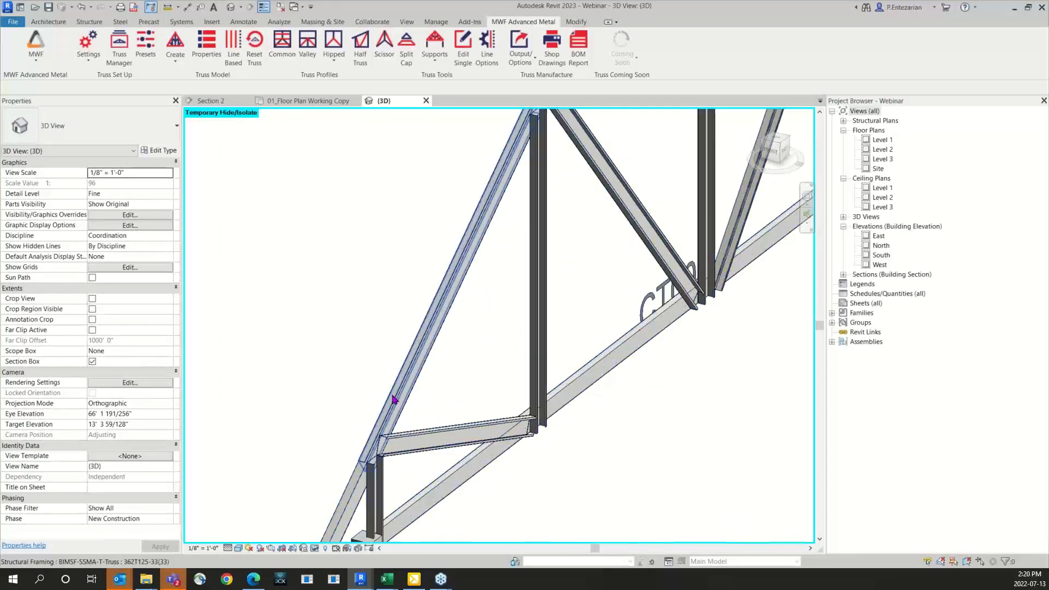
left_click(393, 400)
scroll(421, 259, "down", 3)
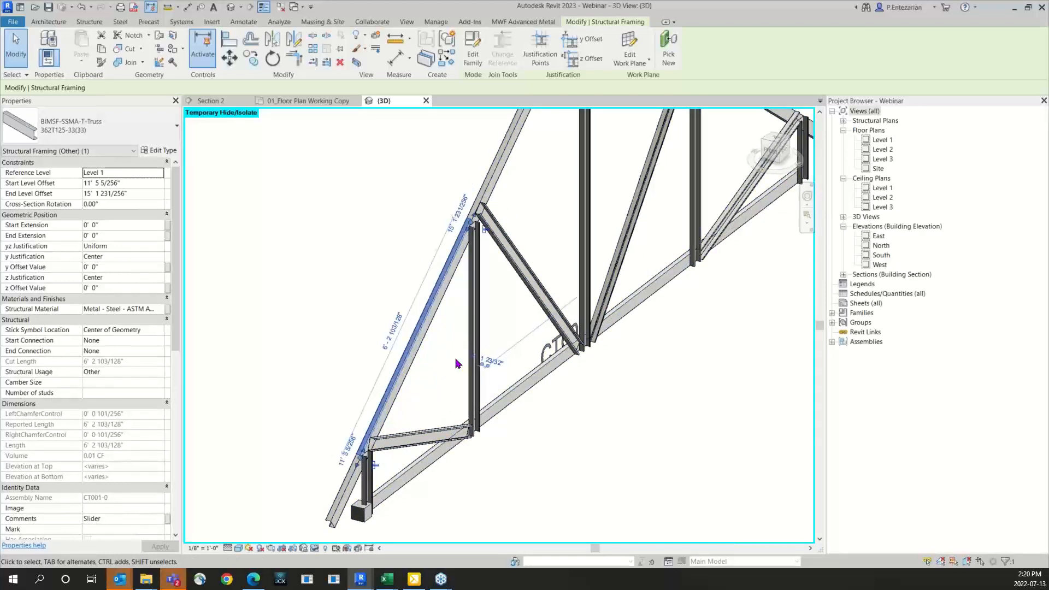
left_click(784, 150)
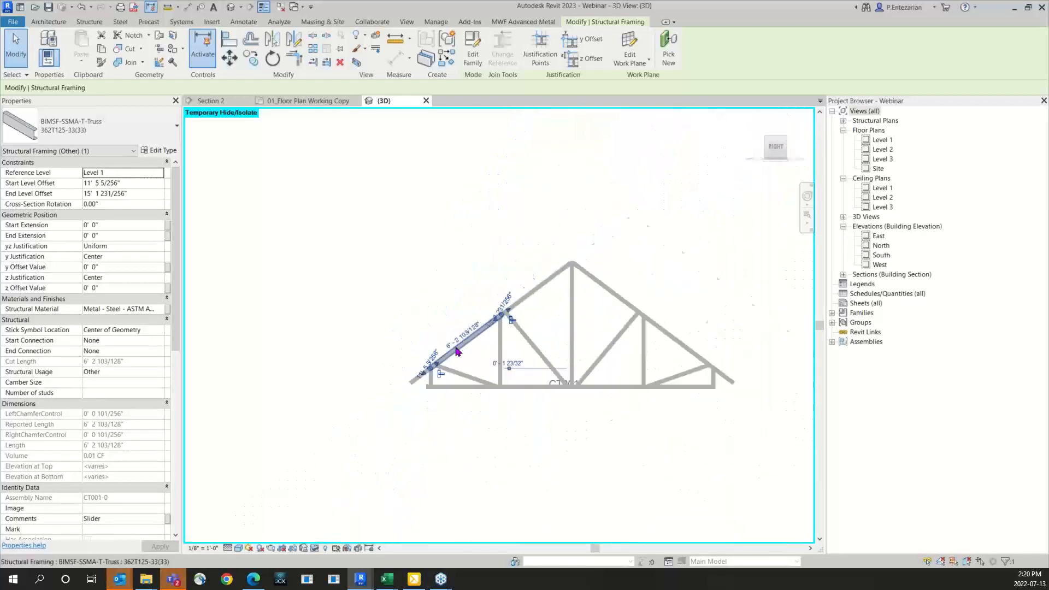